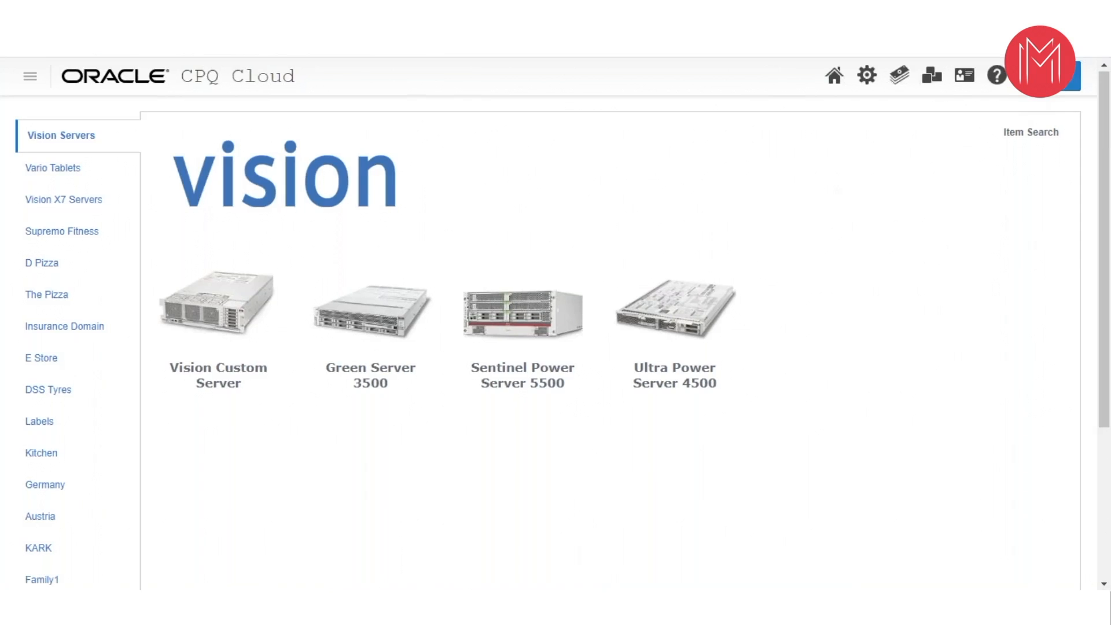
- Open the Oracle Quote to Order transactions and create a new transaction
click(1031, 75)
click(770, 106)
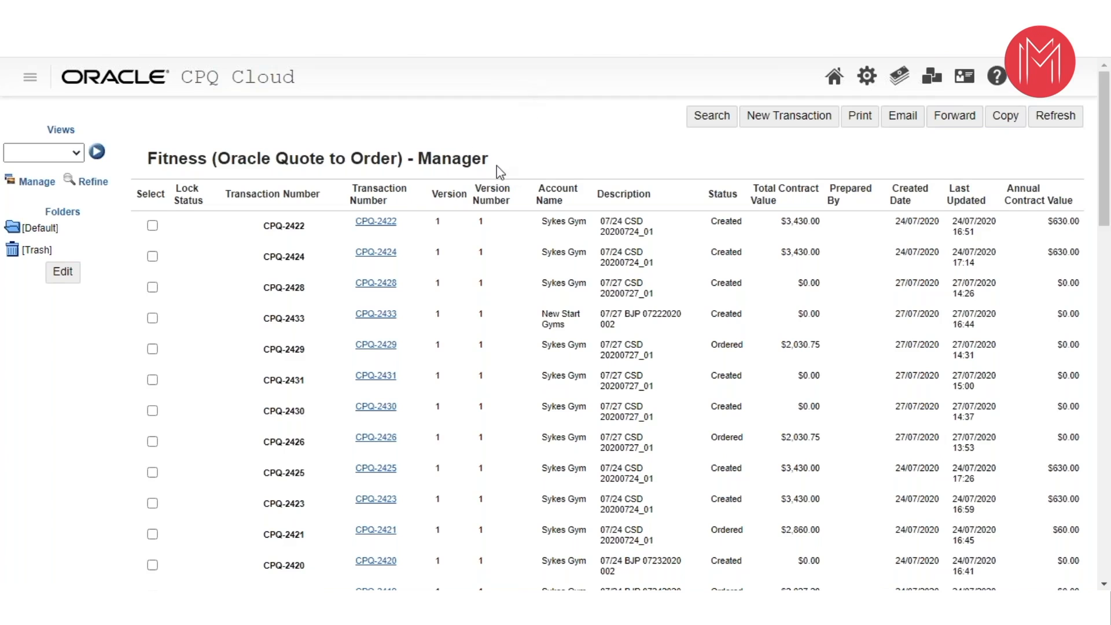
click(761, 120)
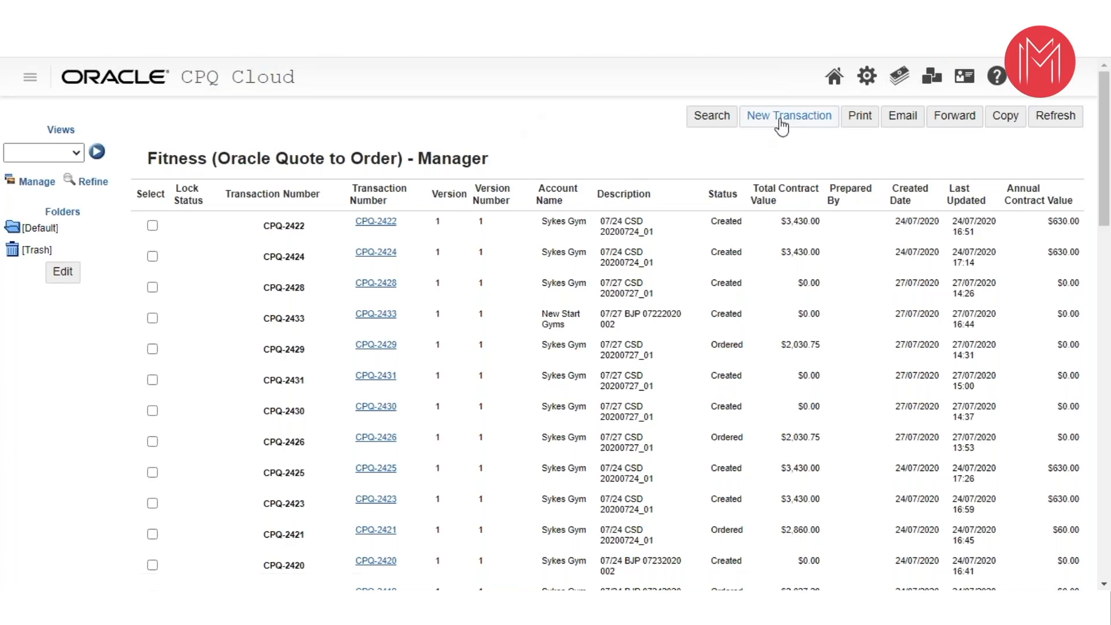
click(780, 120)
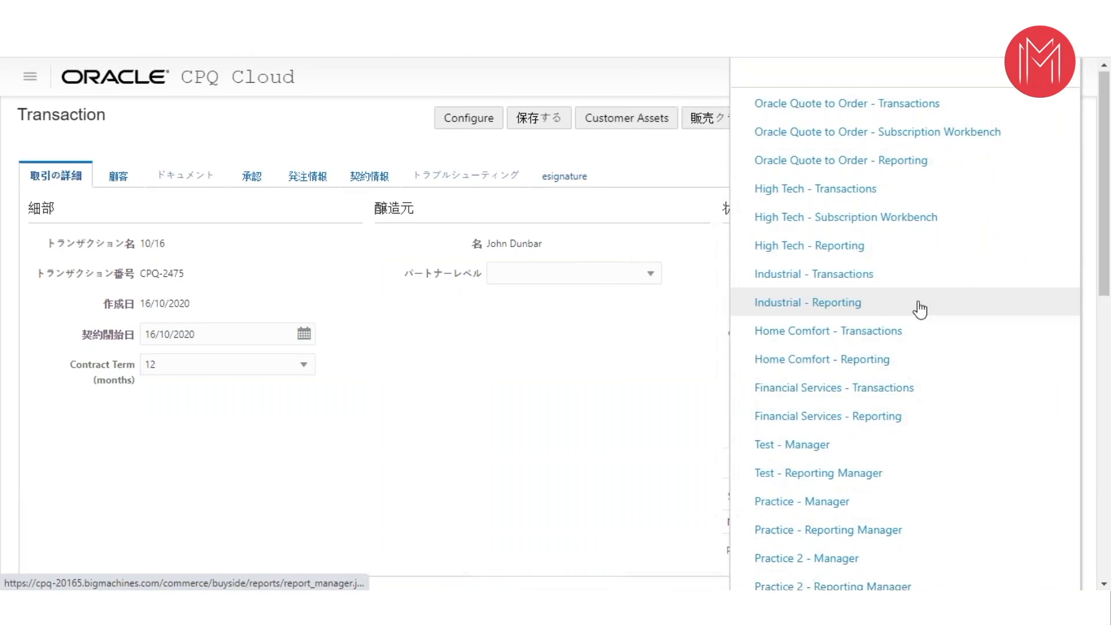
- Switch to the Industrial transactions and create a new transaction there
click(771, 280)
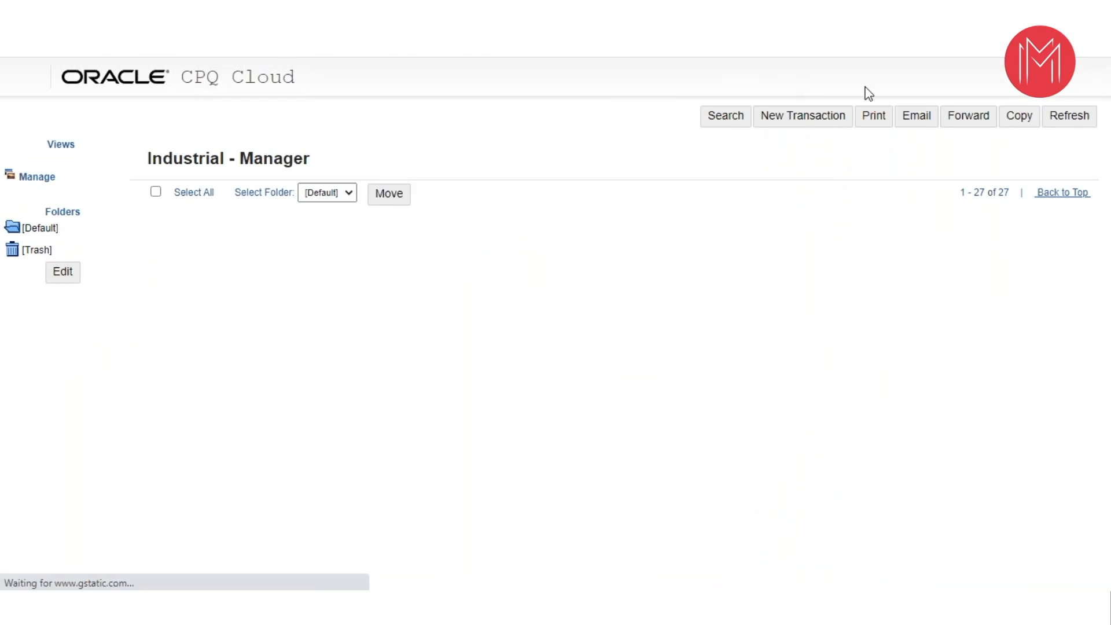
click(756, 122)
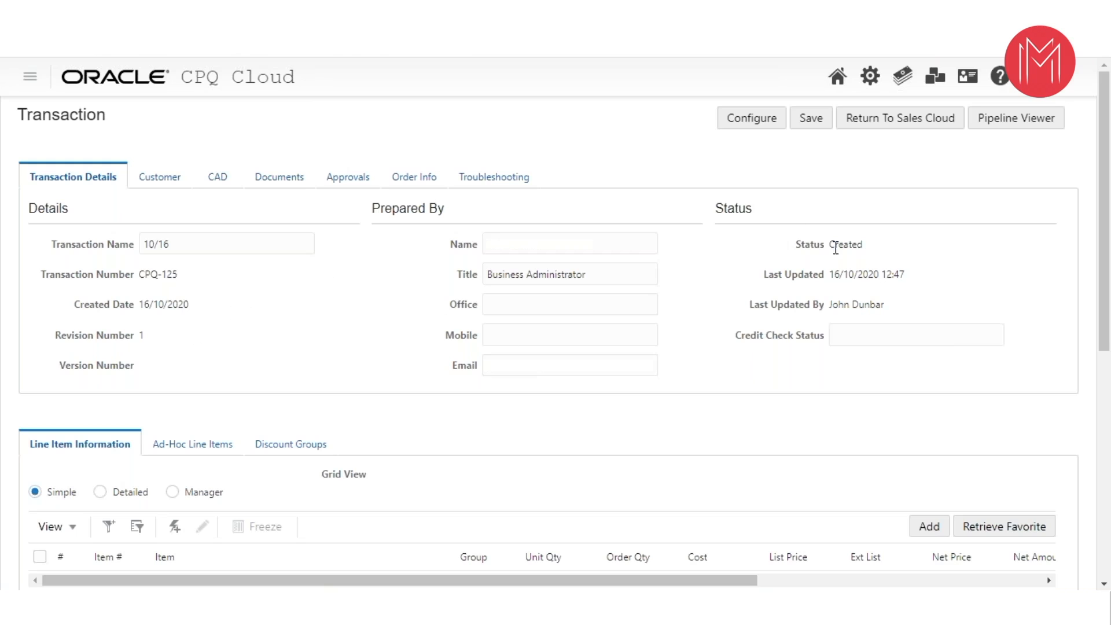
- View the transaction's customer details and enable Terms and Conditions in the proposal options for its documents
click(177, 184)
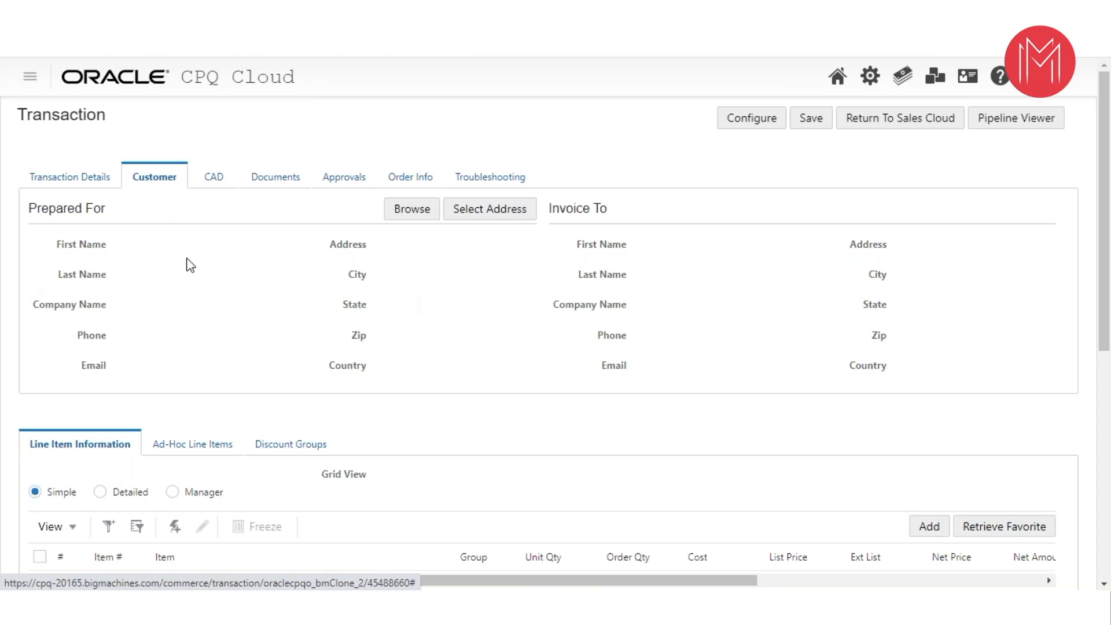
click(271, 180)
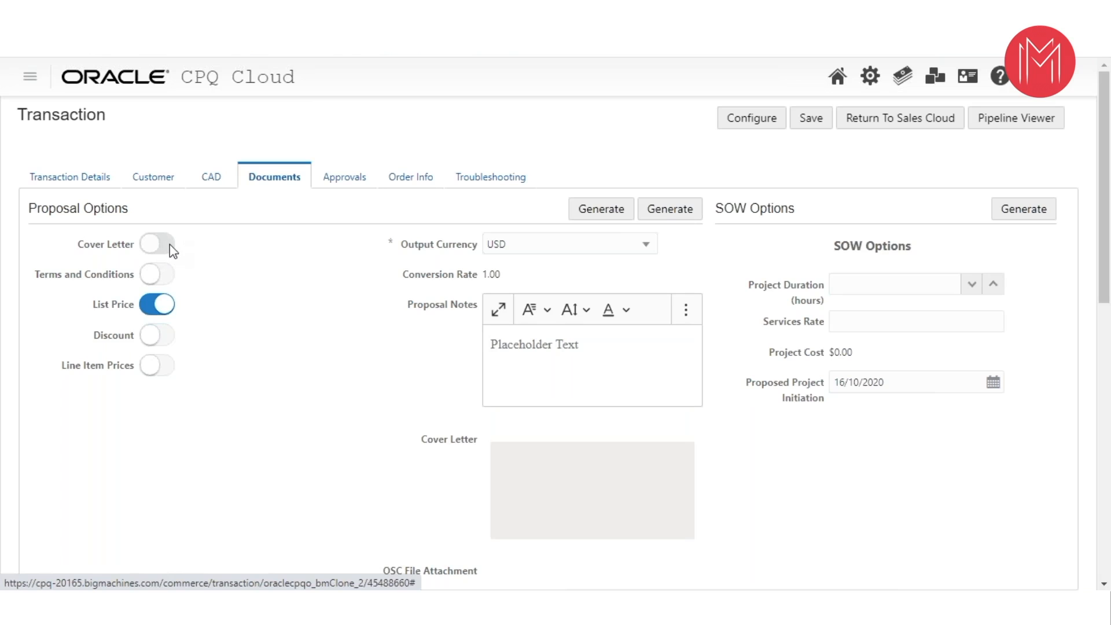
click(166, 279)
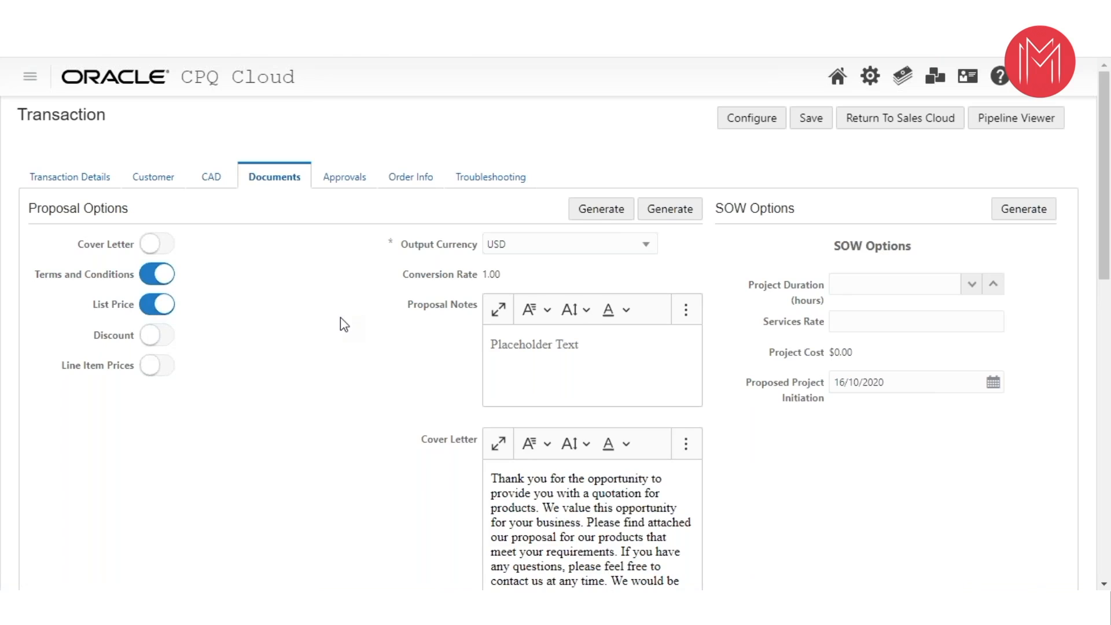
- Review the approval status and the order information, including the Send Order To choices, and return to the transaction details
click(344, 180)
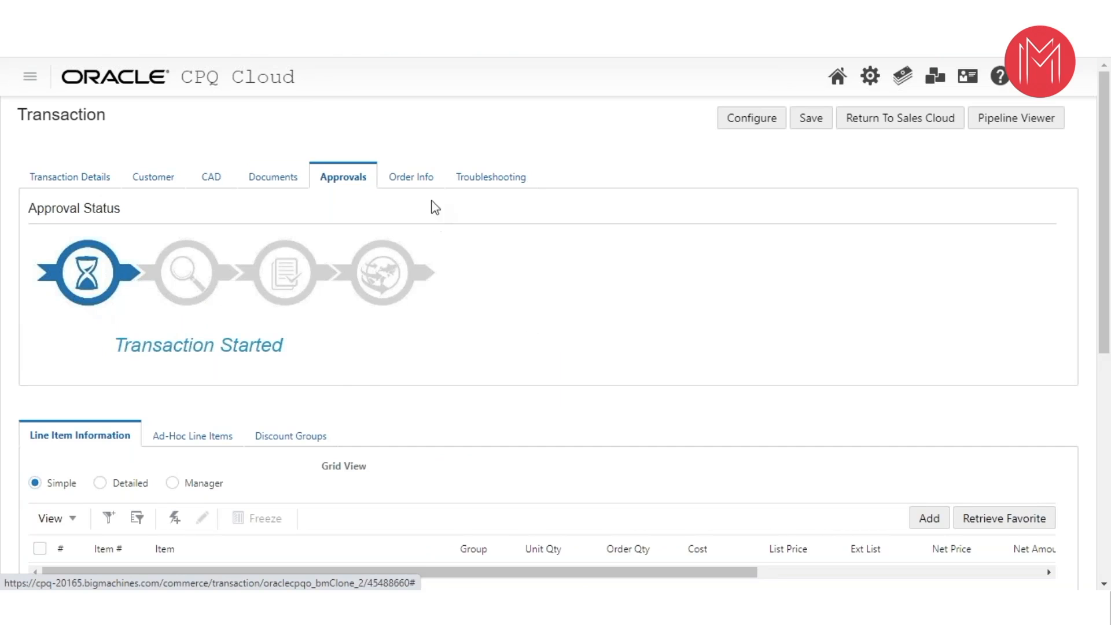
click(404, 183)
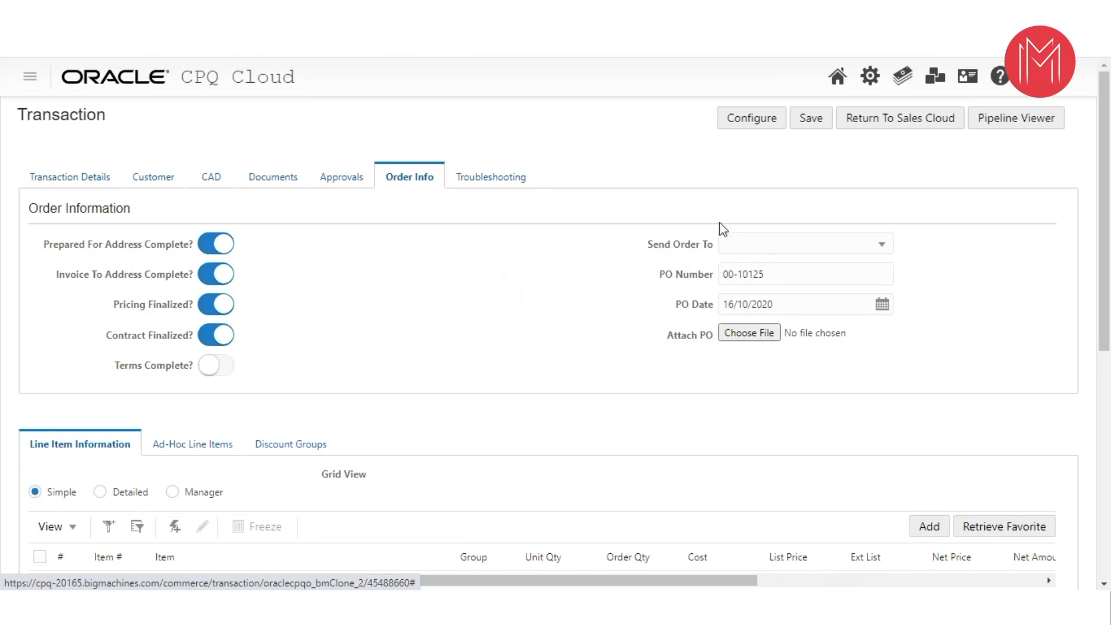
click(755, 244)
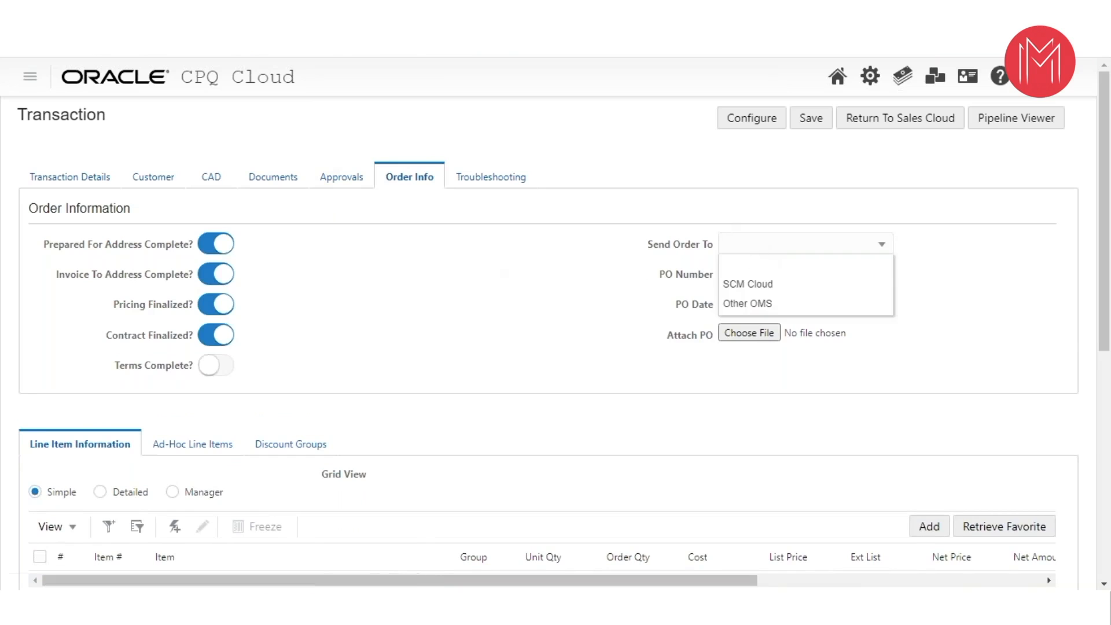
click(577, 303)
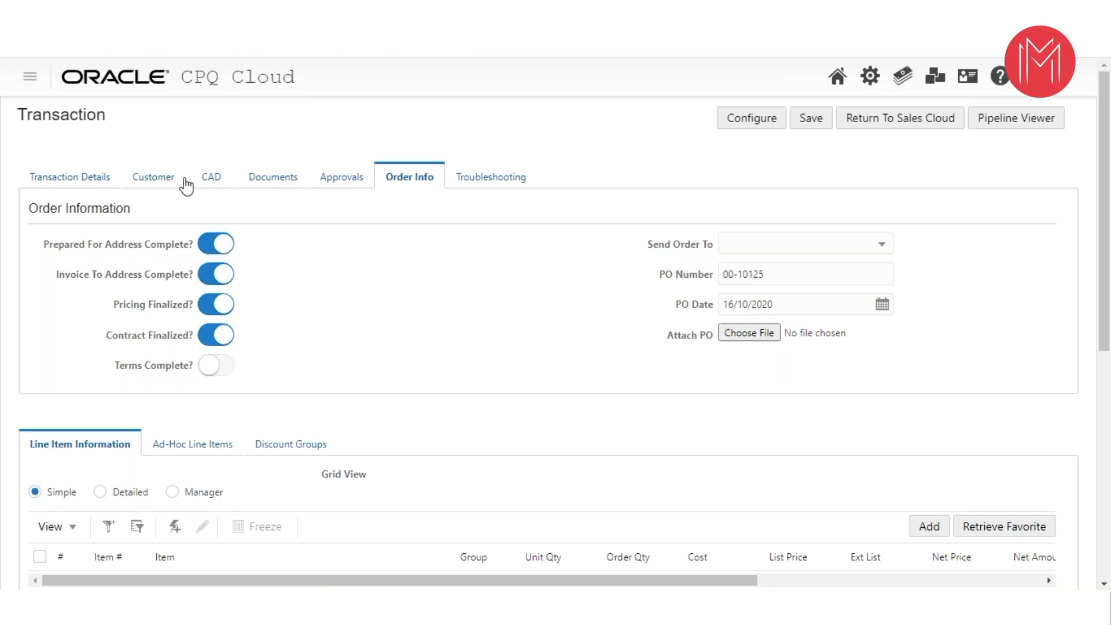
click(78, 179)
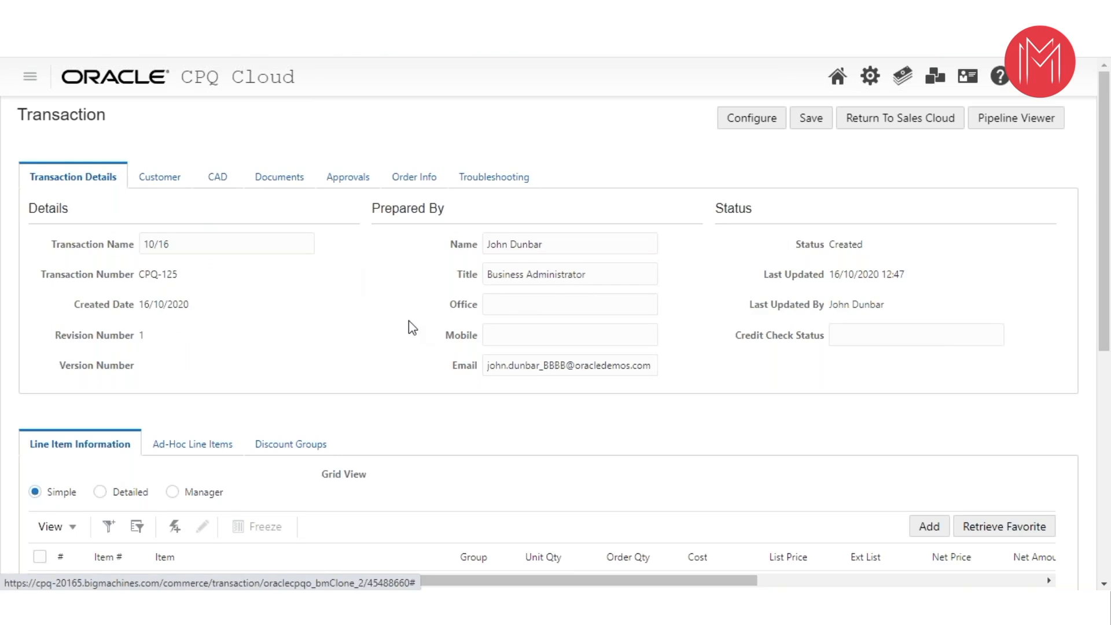
- Start configuring a product for the transaction by selecting Vision Custom Server from the Vision Servers family
scroll(412, 328, down, 4)
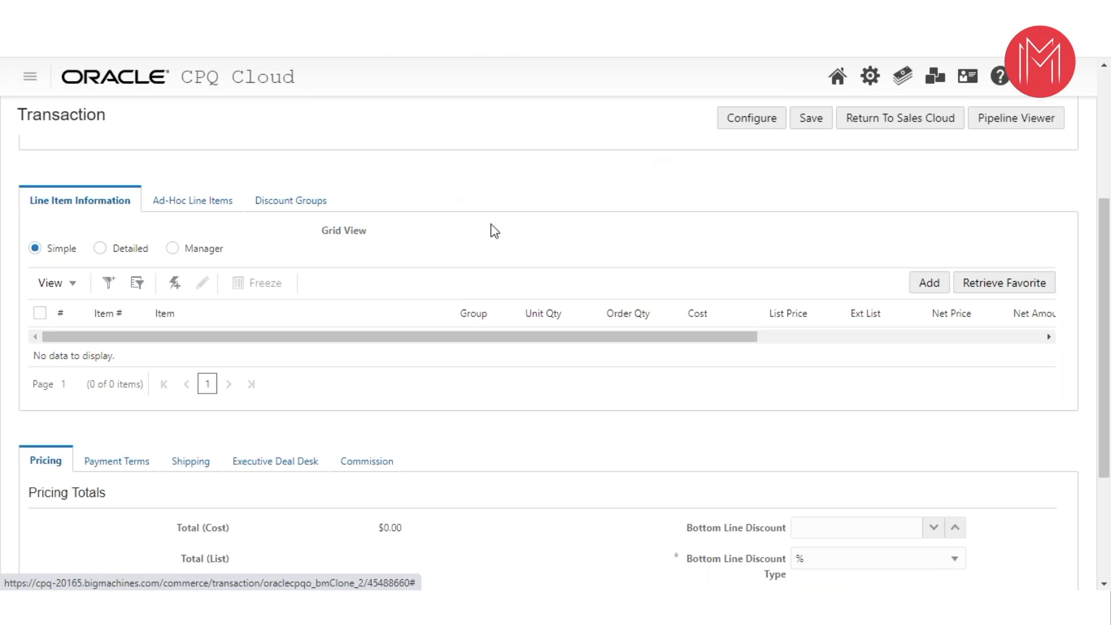
click(748, 122)
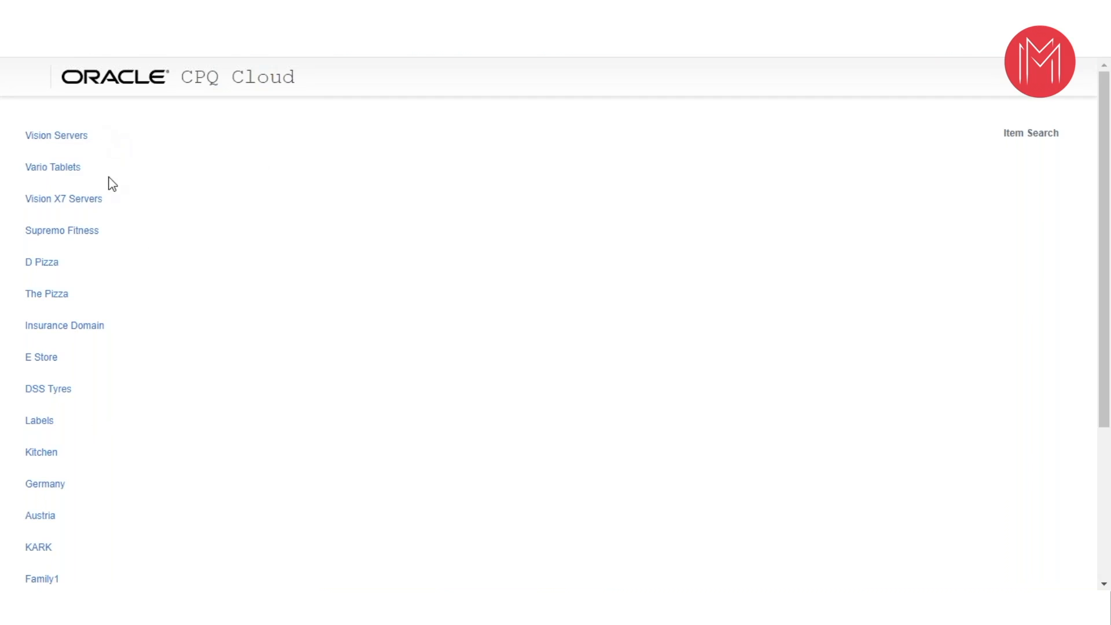
click(60, 137)
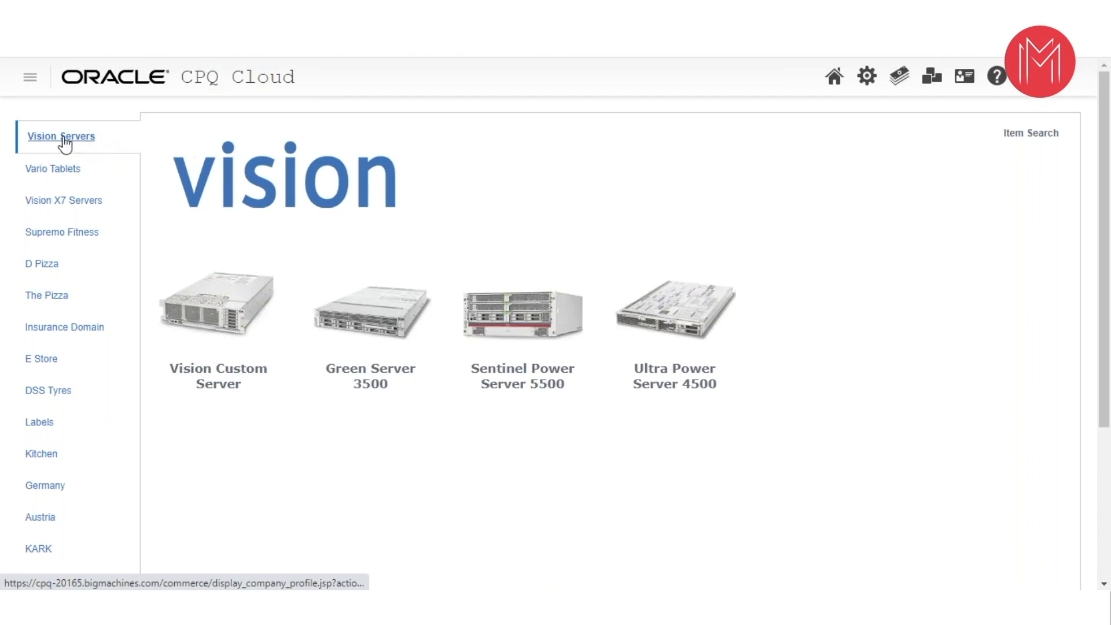
mouse_move(73, 143)
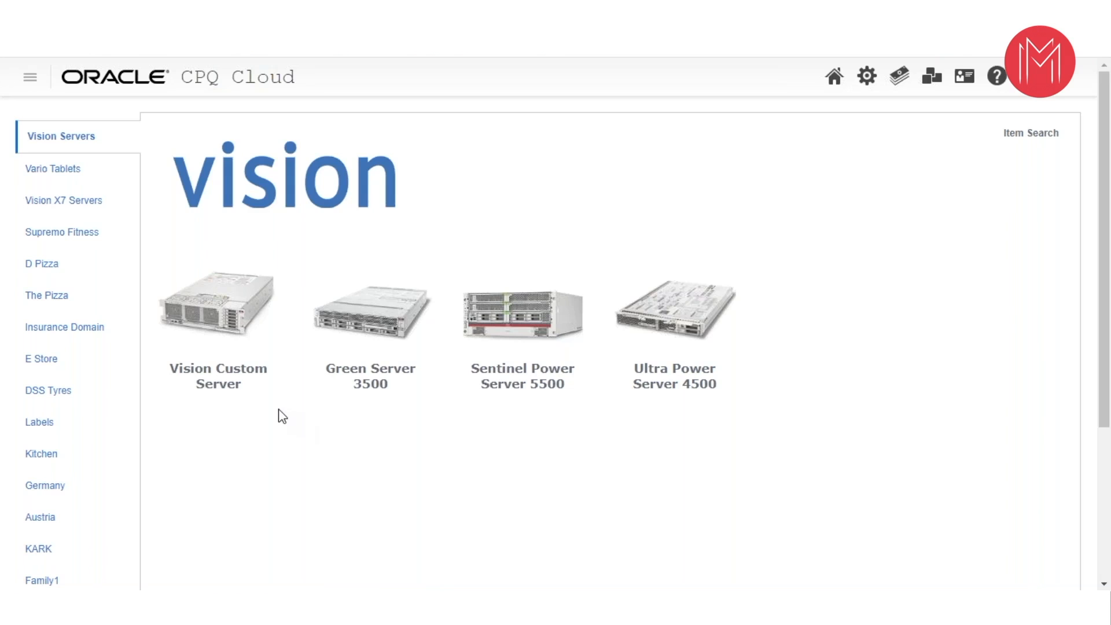
click(224, 392)
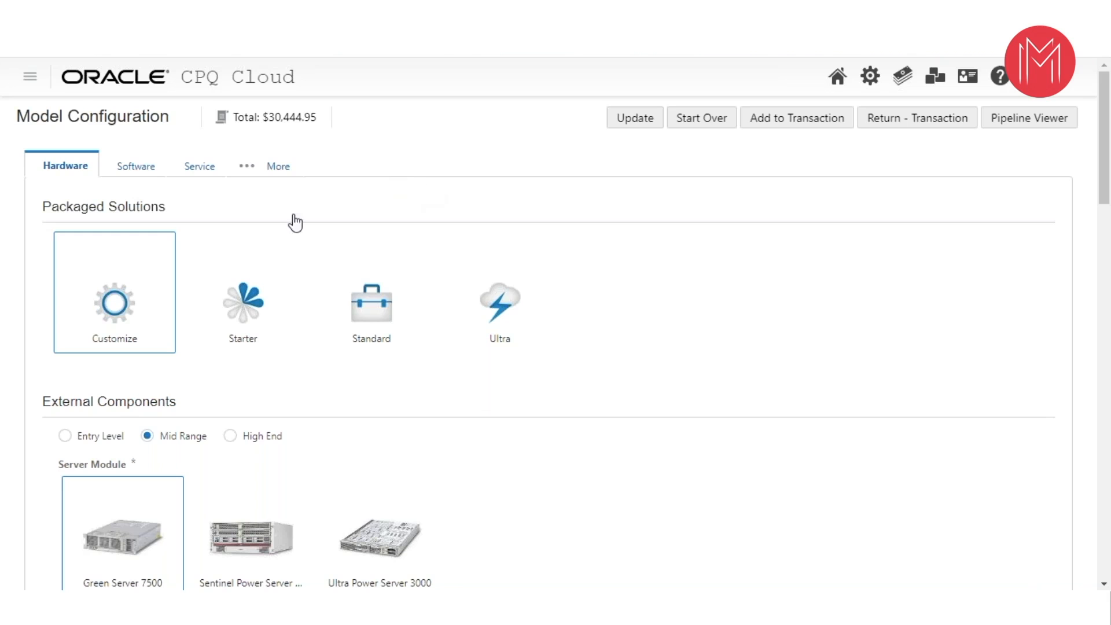
- Examine the server's hardware configuration from packaged solutions and components down to the mandatory and recommended parts
scroll(613, 312, down, 7)
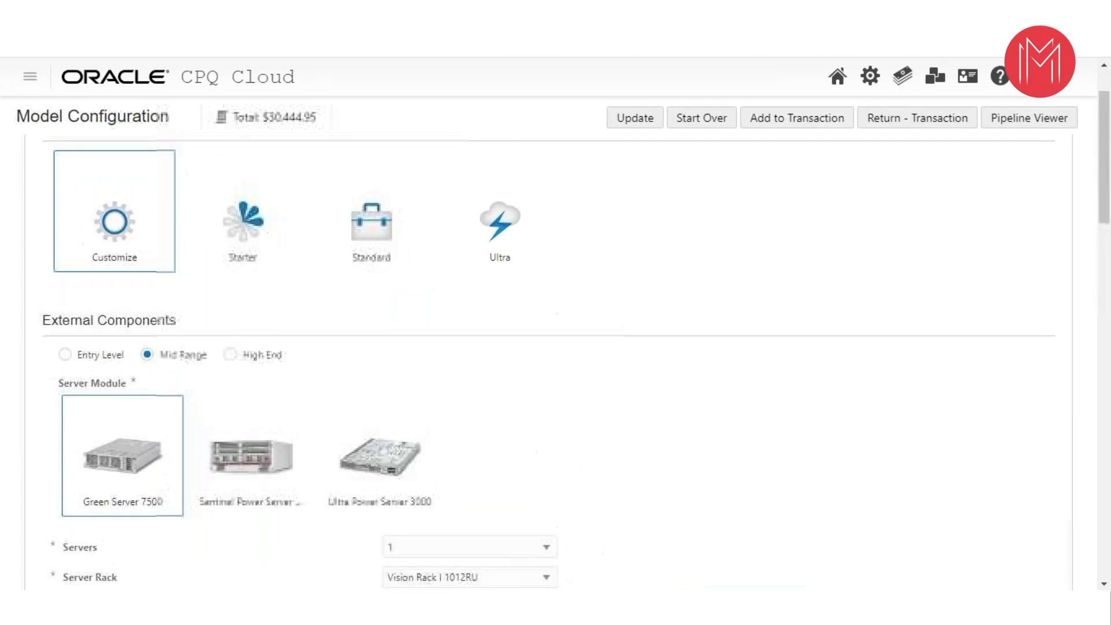
scroll(589, 287, down, 7)
scroll(591, 285, down, 15)
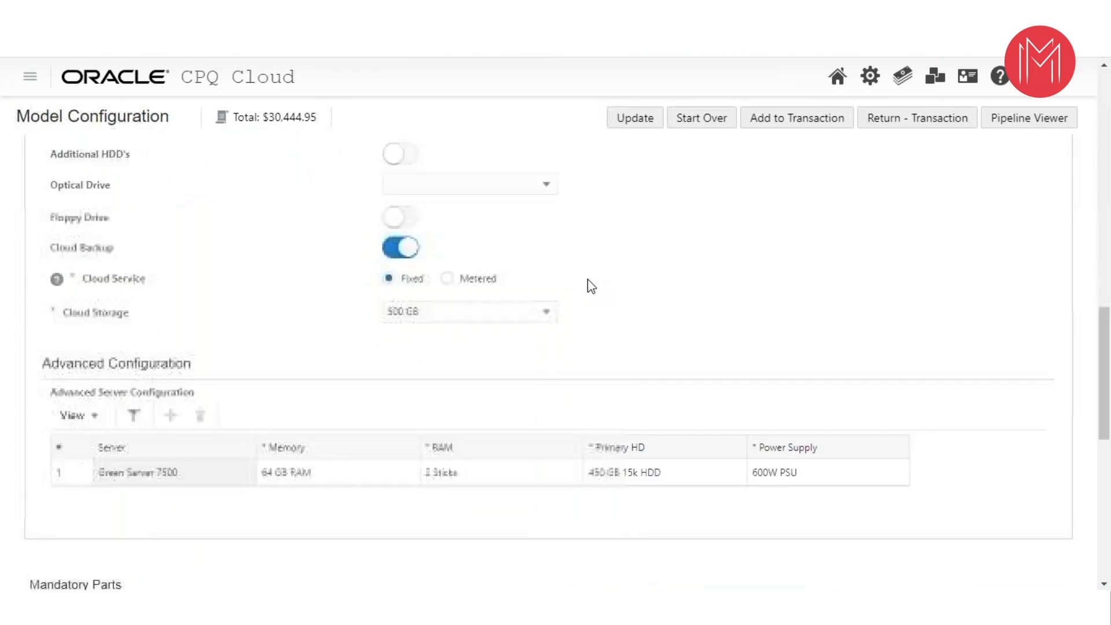
scroll(399, 269, down, 3)
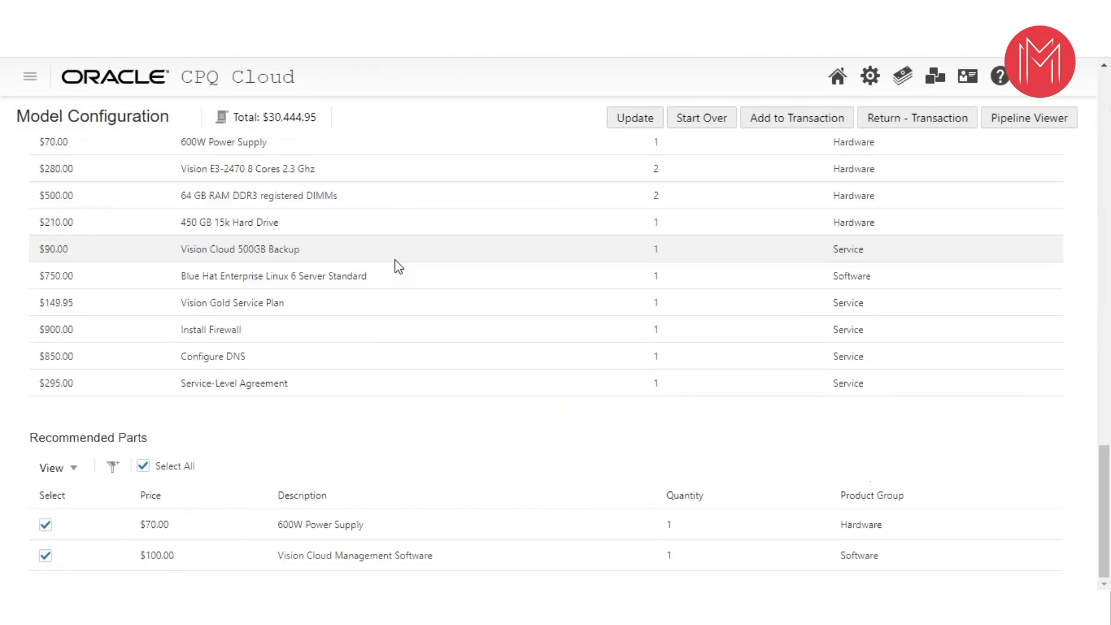
scroll(391, 265, up, 15)
scroll(380, 269, up, 10)
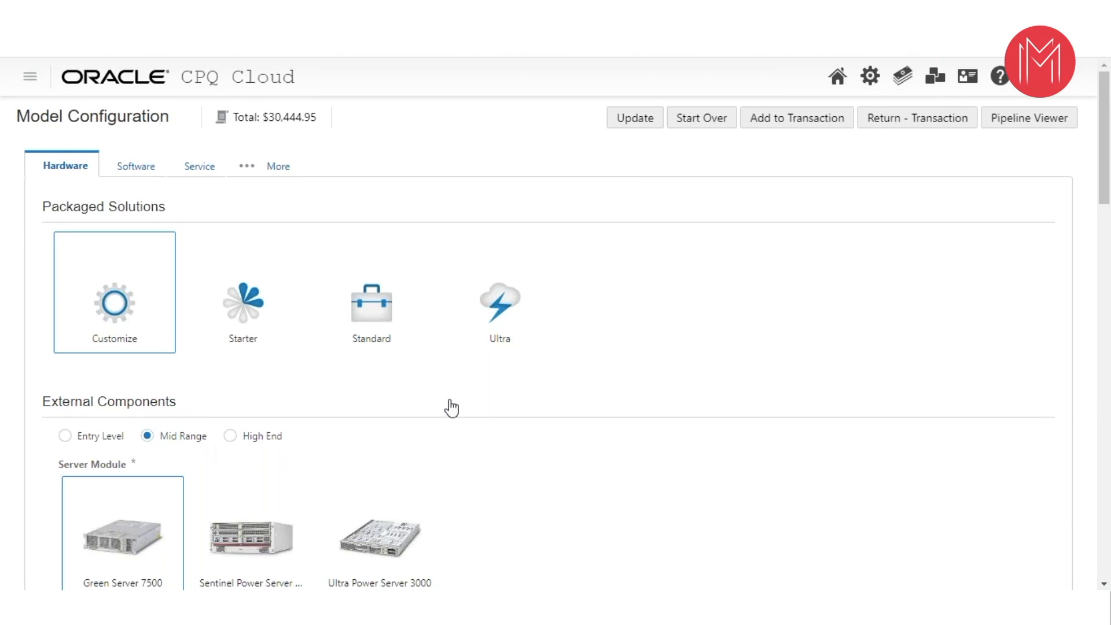
scroll(448, 407, down, 4)
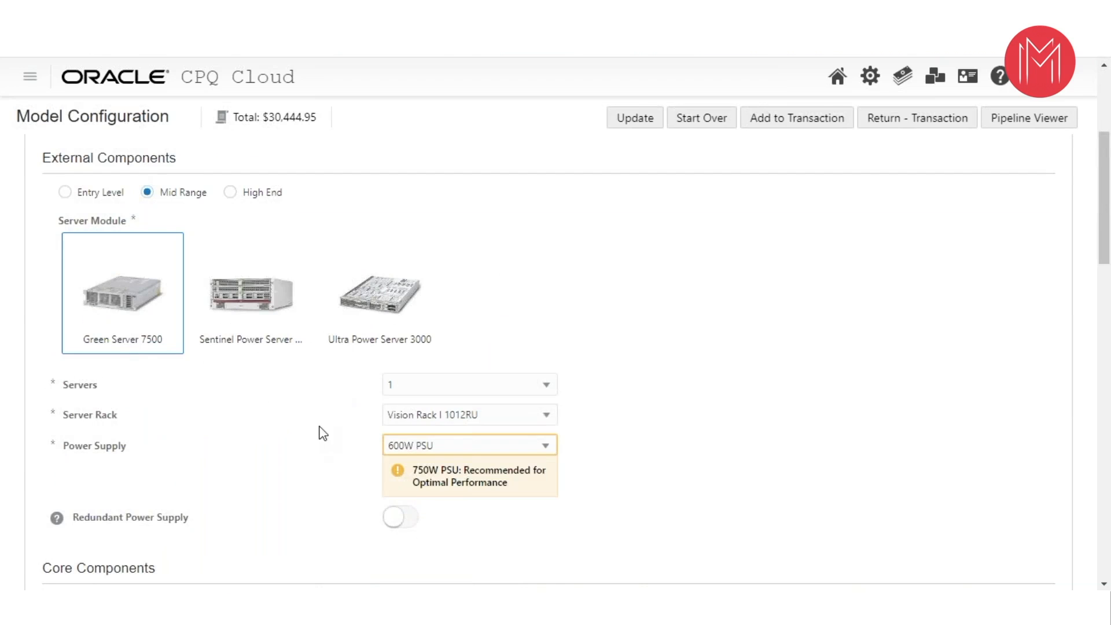
scroll(311, 412, down, 3)
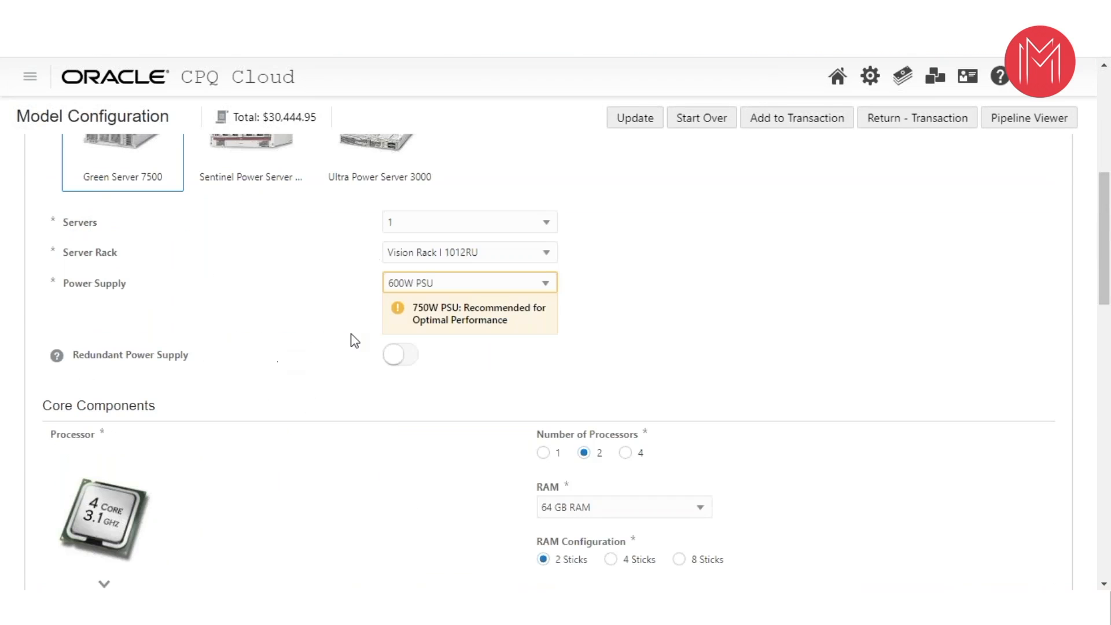
scroll(328, 306, down, 8)
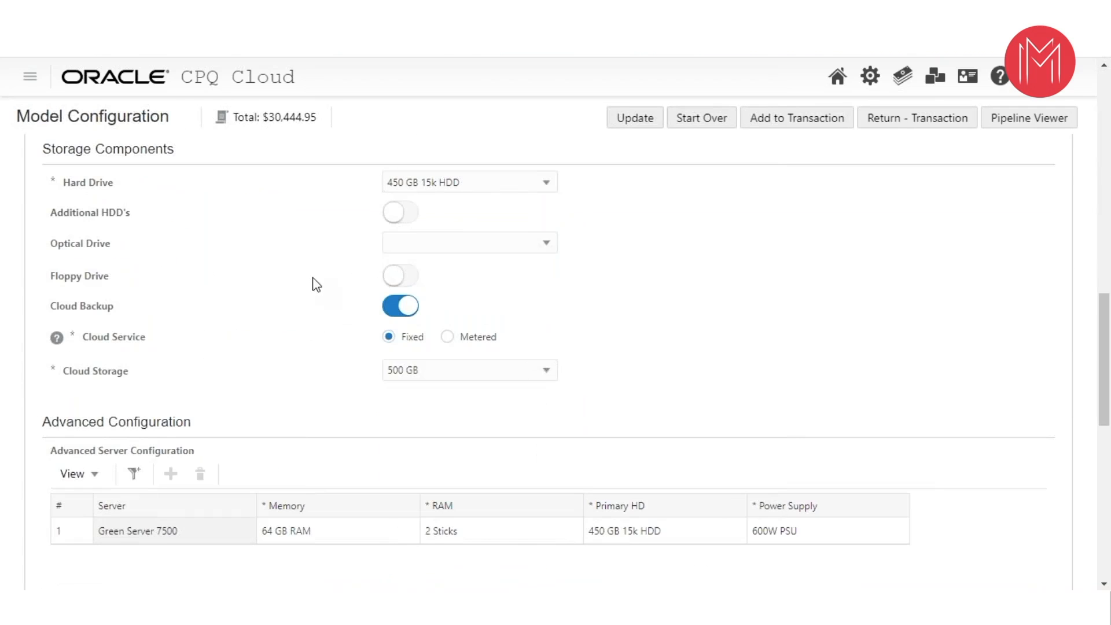
scroll(286, 280, down, 5)
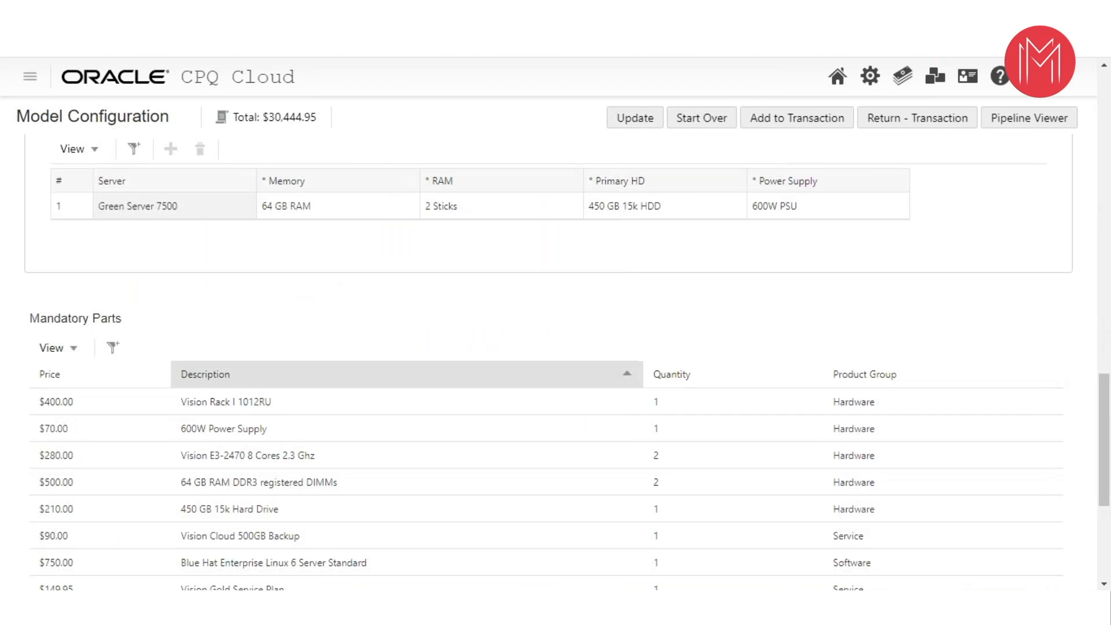
scroll(167, 401, down, 3)
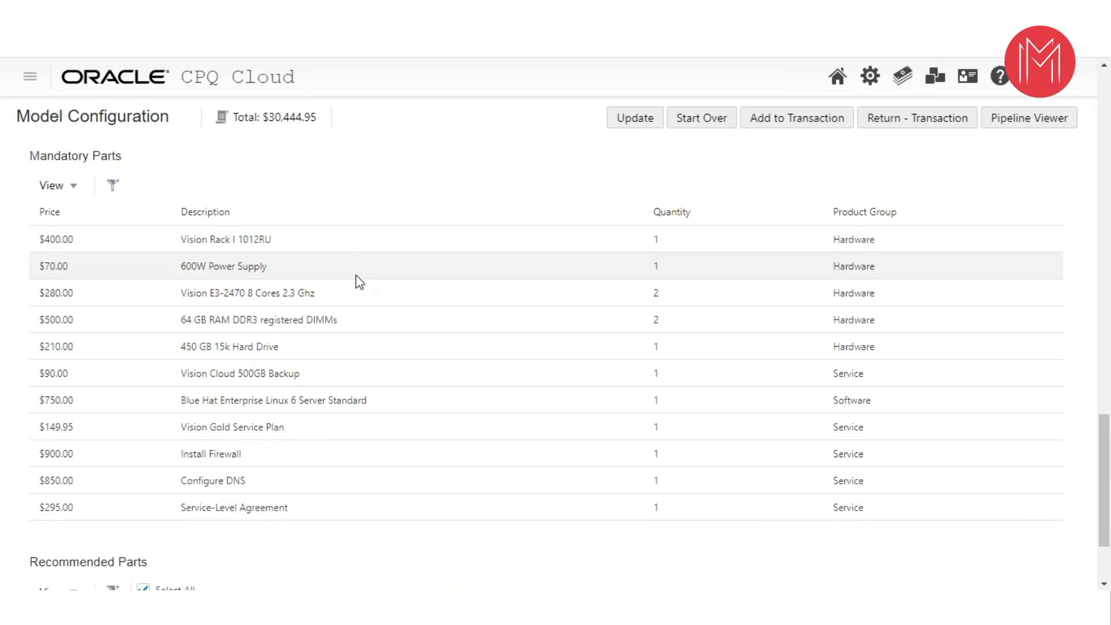
scroll(324, 257, down, 2)
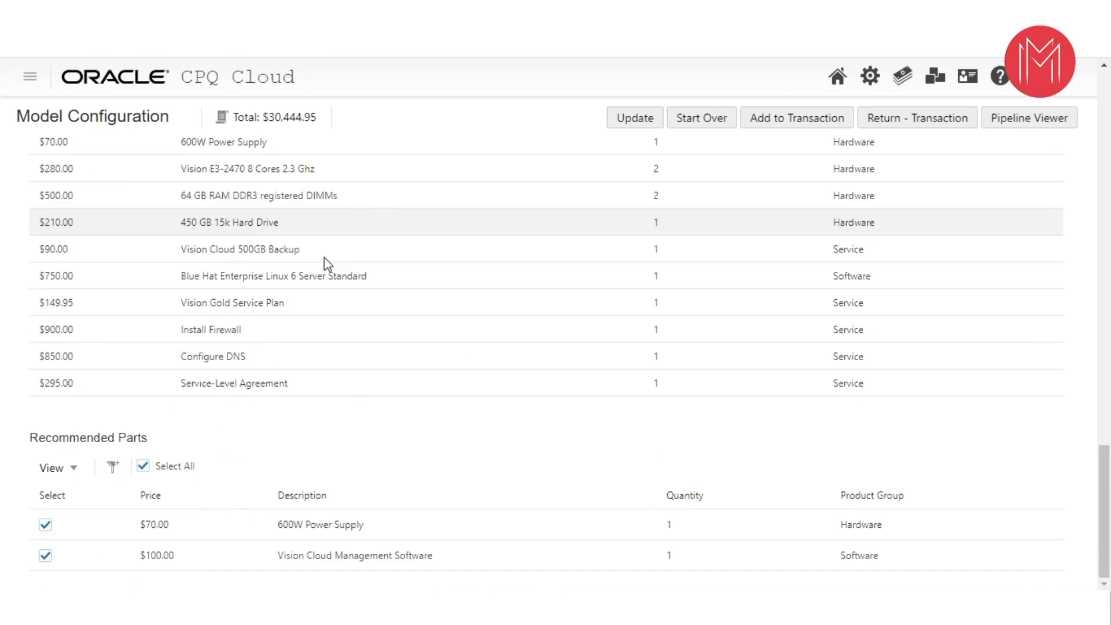
- Try the 250W PSU as the server's power supply and settle on the 750W PSU
scroll(324, 257, up, 18)
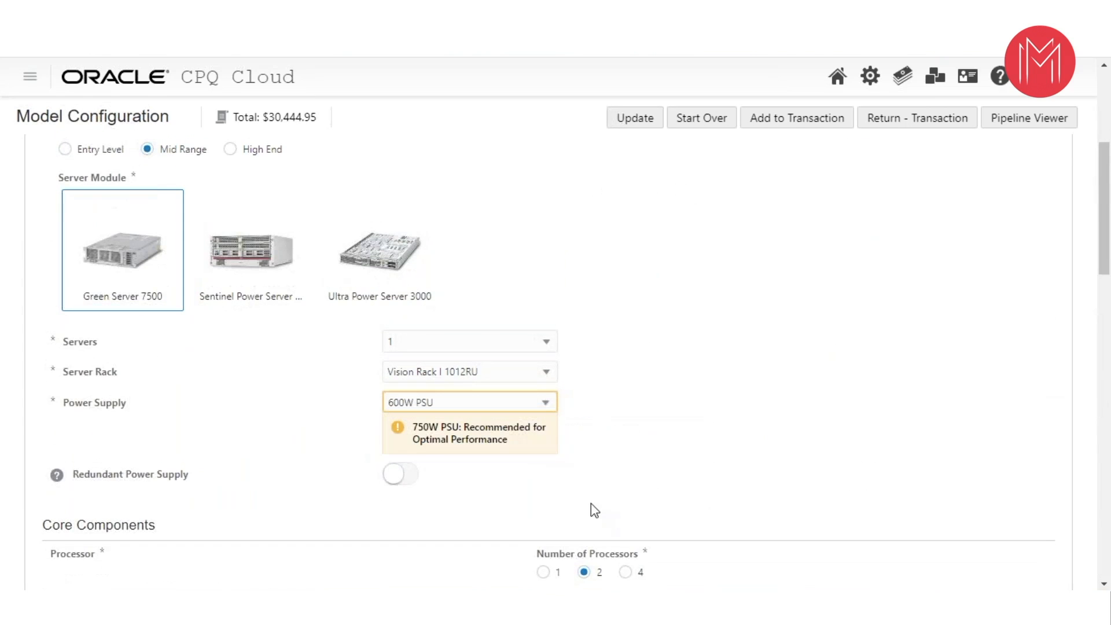
click(544, 404)
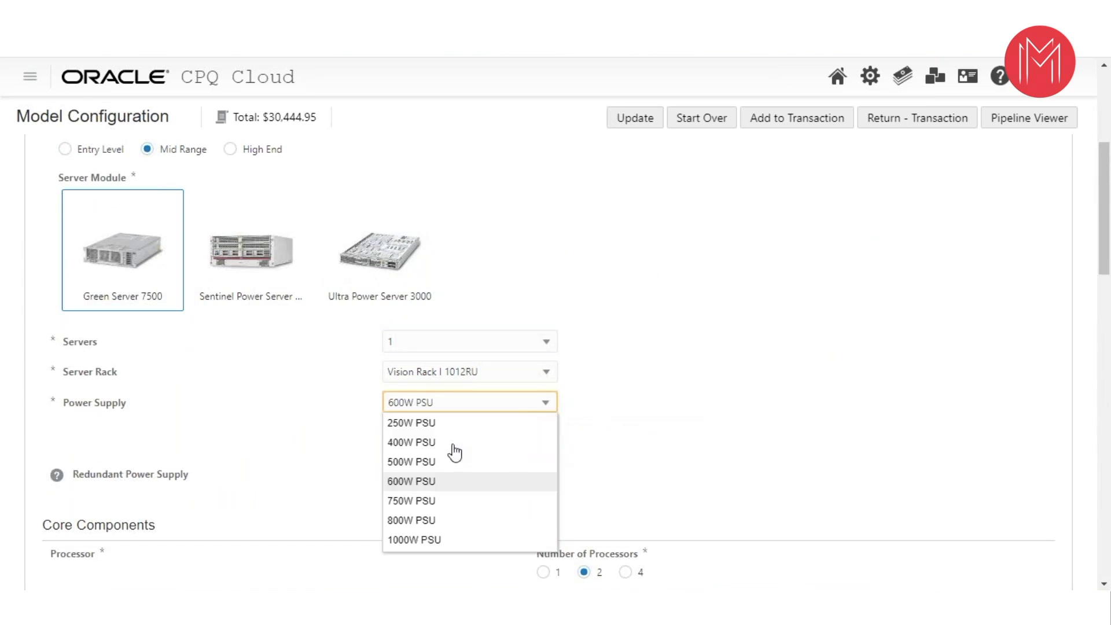
click(411, 422)
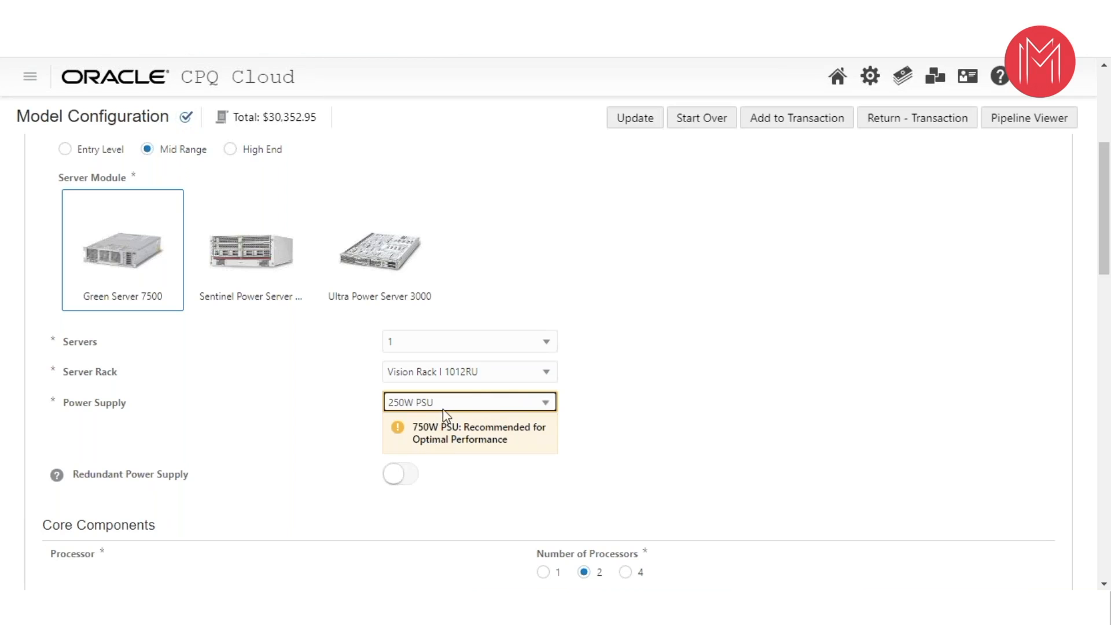
click(481, 402)
click(421, 500)
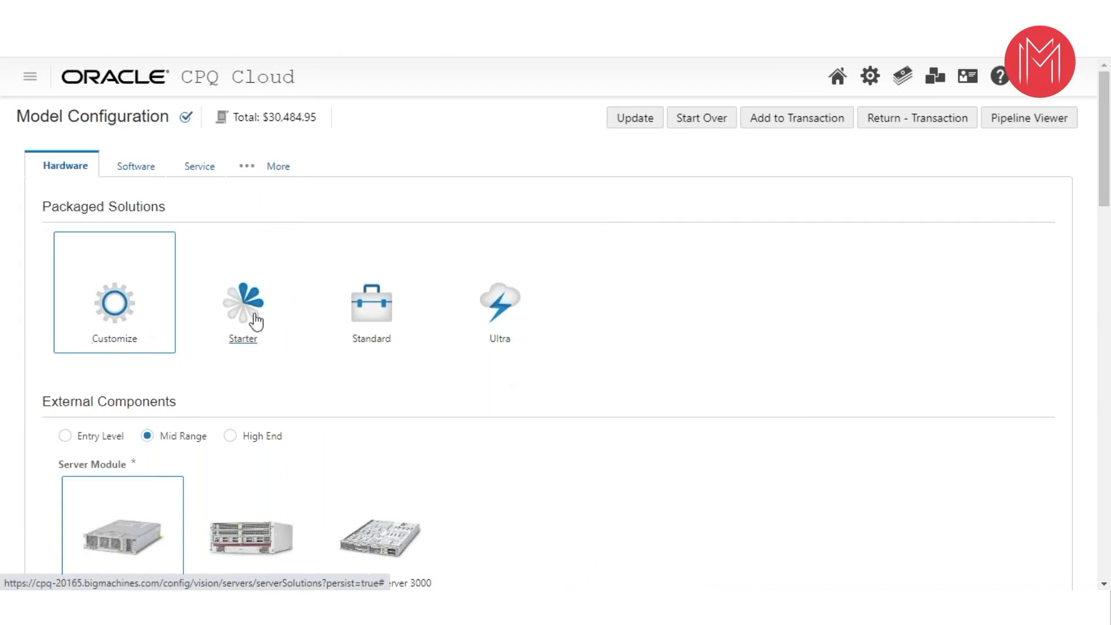
- Examine the server's external components, including the choices for the number of servers and the server rack
scroll(521, 387, down, 3)
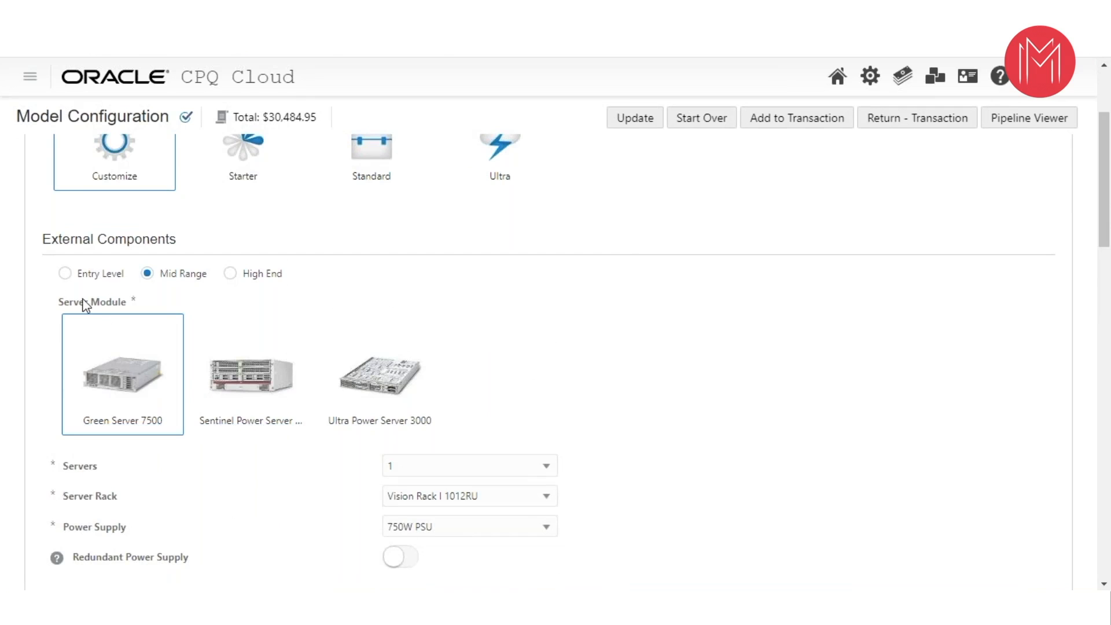
scroll(568, 340, down, 2)
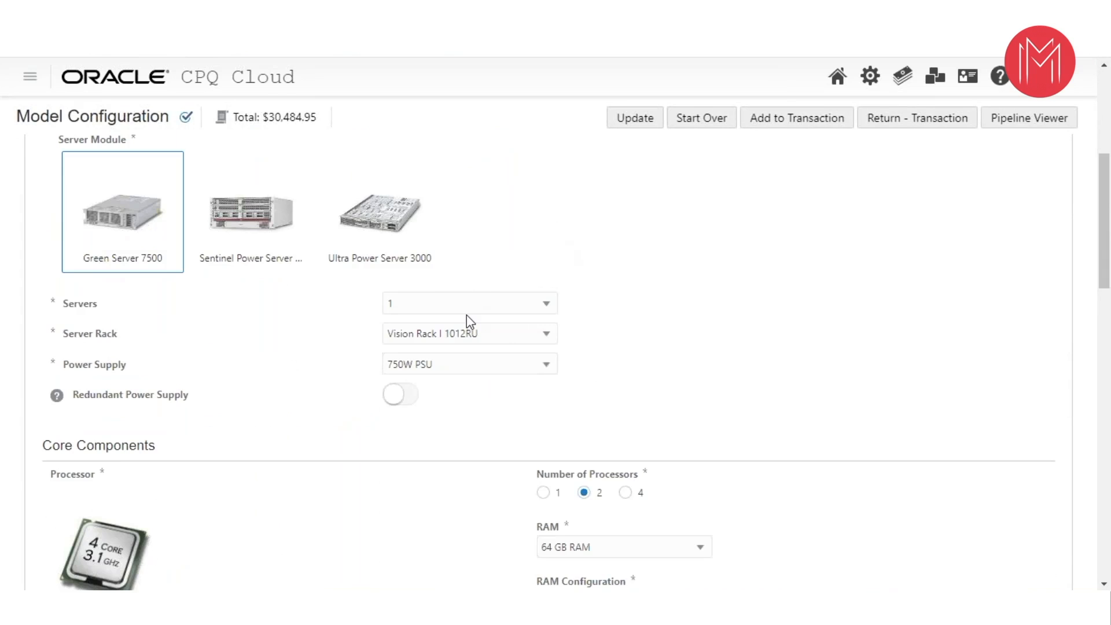
click(436, 313)
click(491, 255)
click(468, 328)
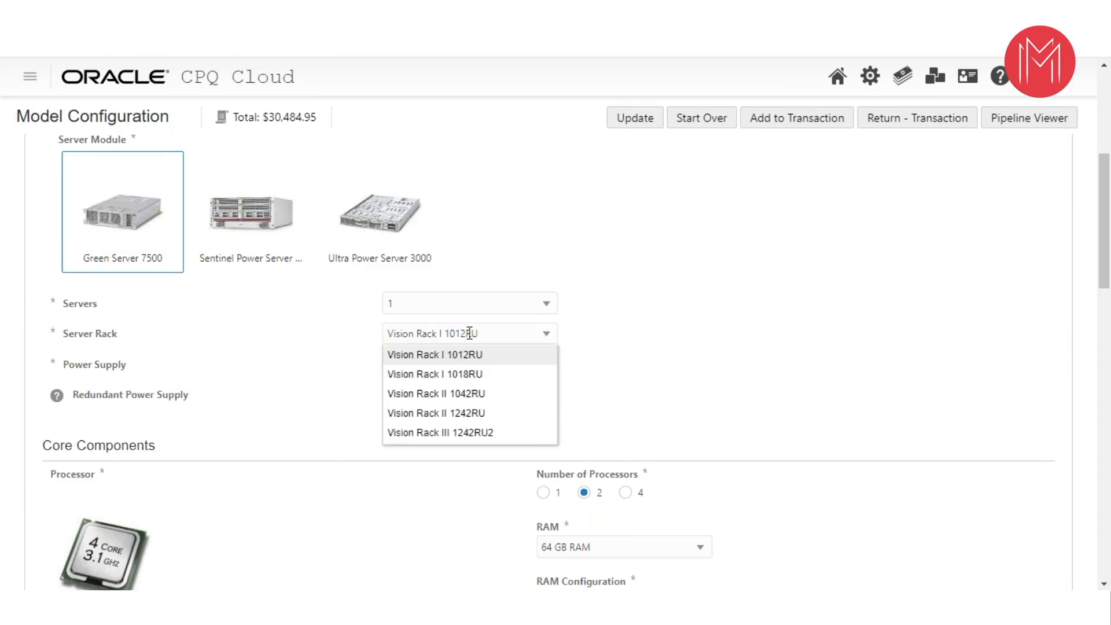
click(313, 358)
- Change the server's power supply to the 250W PSU and switch it back to the recommended 750W PSU
click(433, 366)
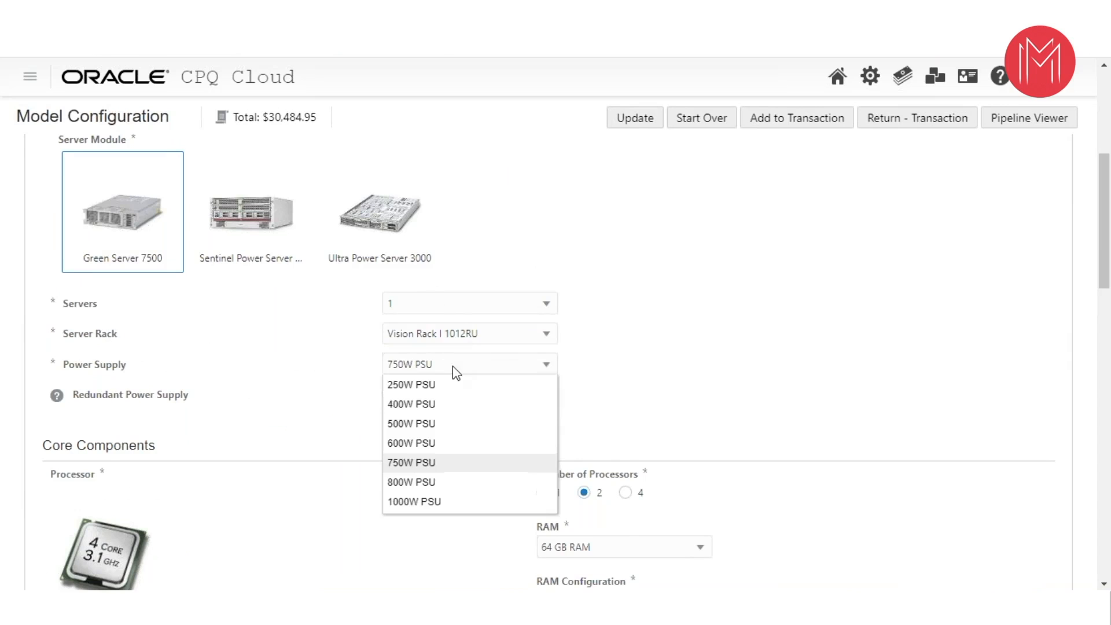
click(428, 382)
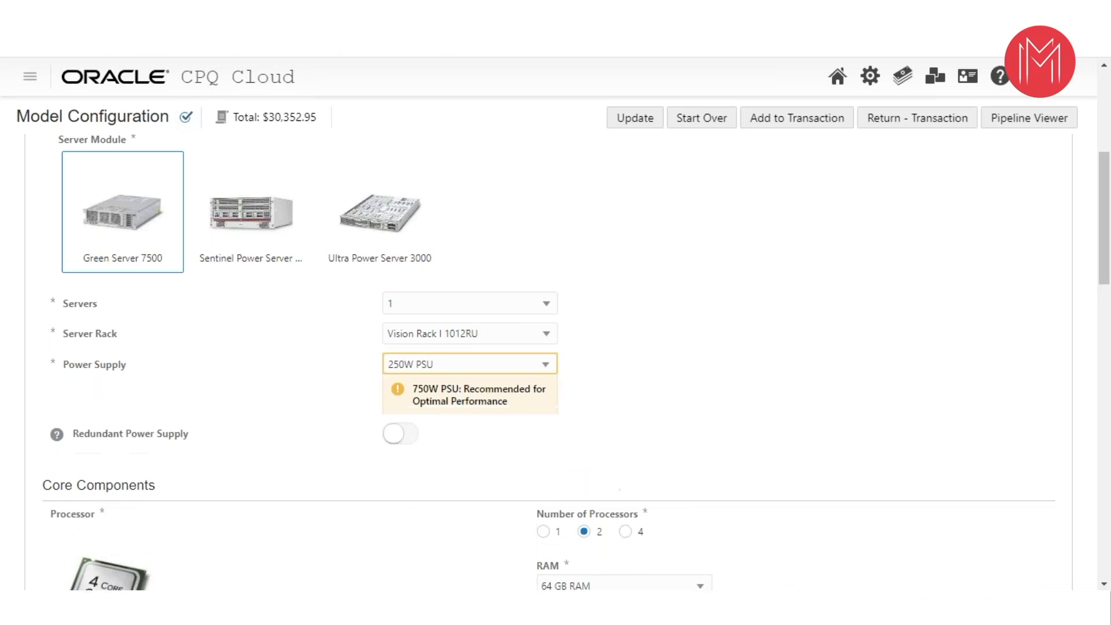
click(507, 364)
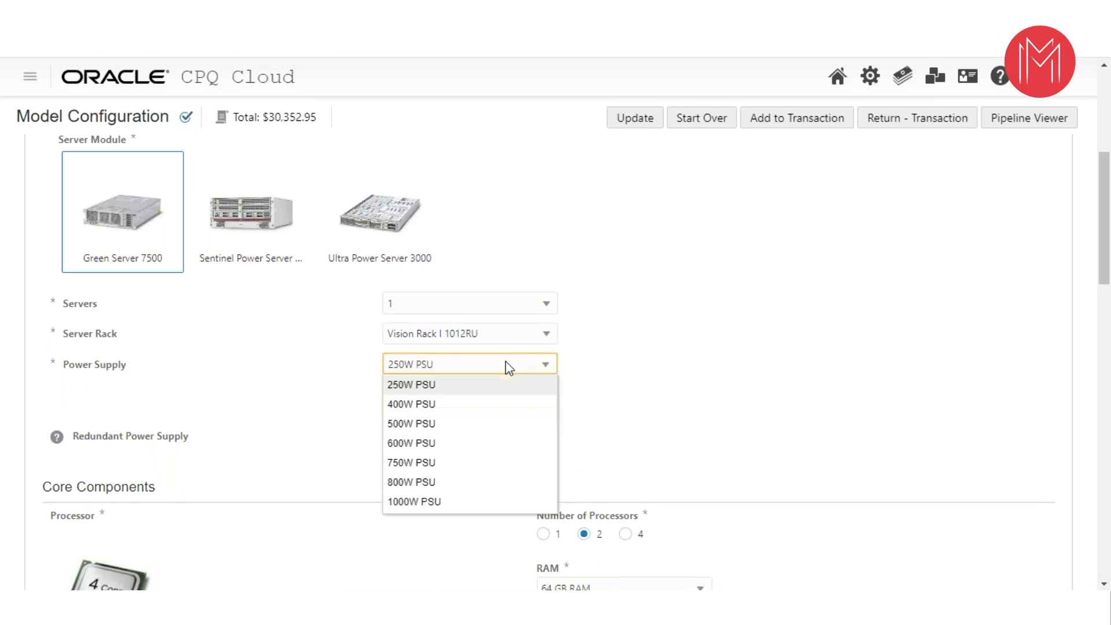
click(409, 463)
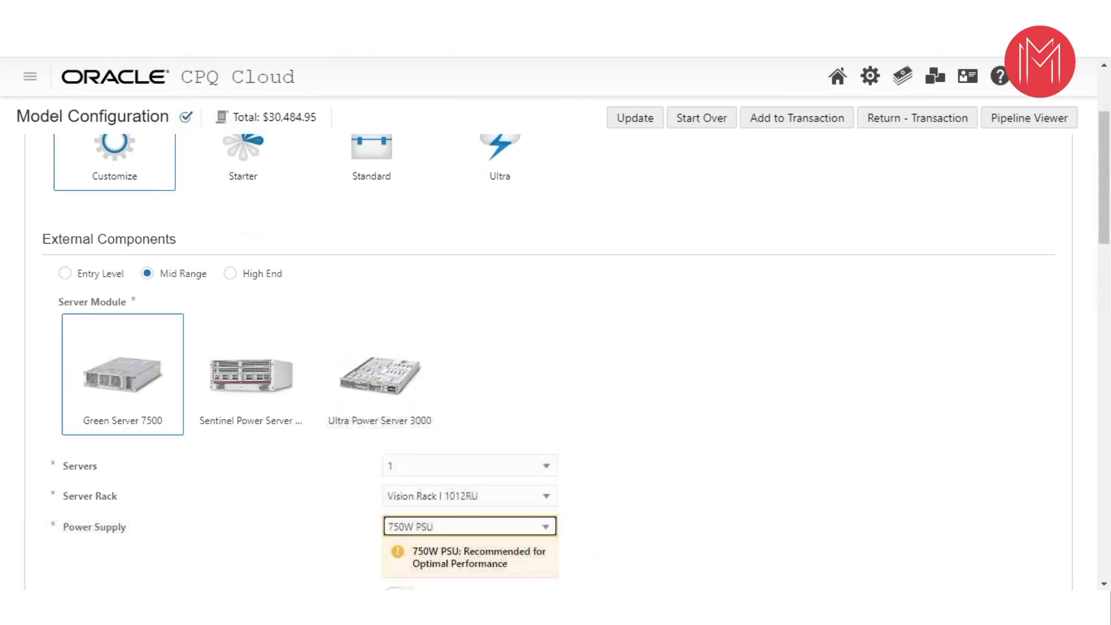
- Review the core, storage and advanced configuration, and the recommended parts, collapsing and re-expanding the mandatory parts list
scroll(328, 341, down, 9)
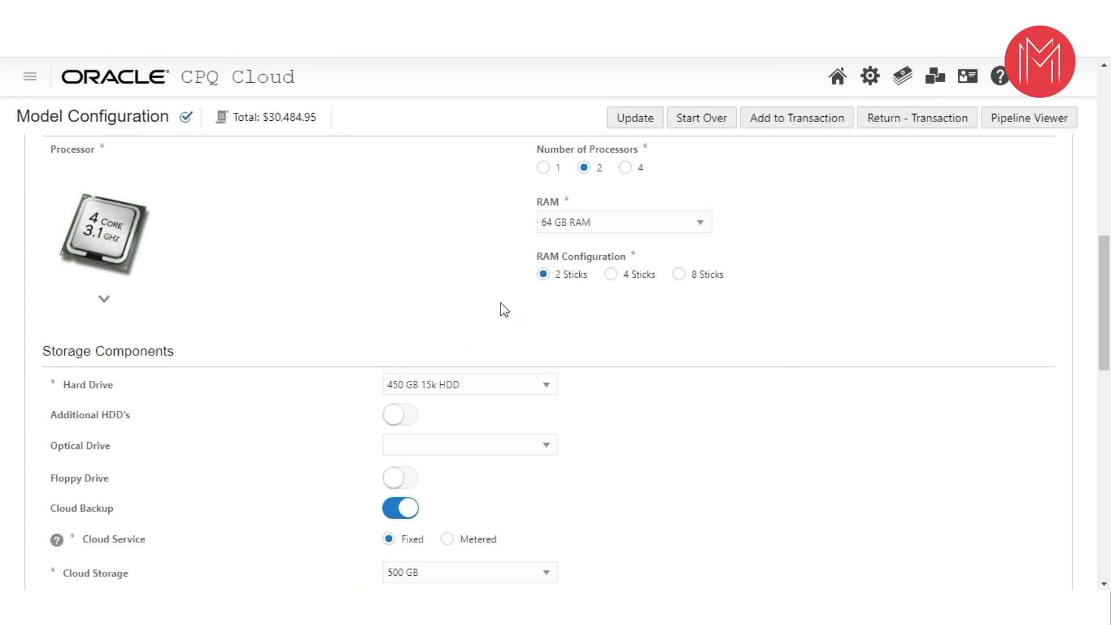
scroll(515, 315, down, 7)
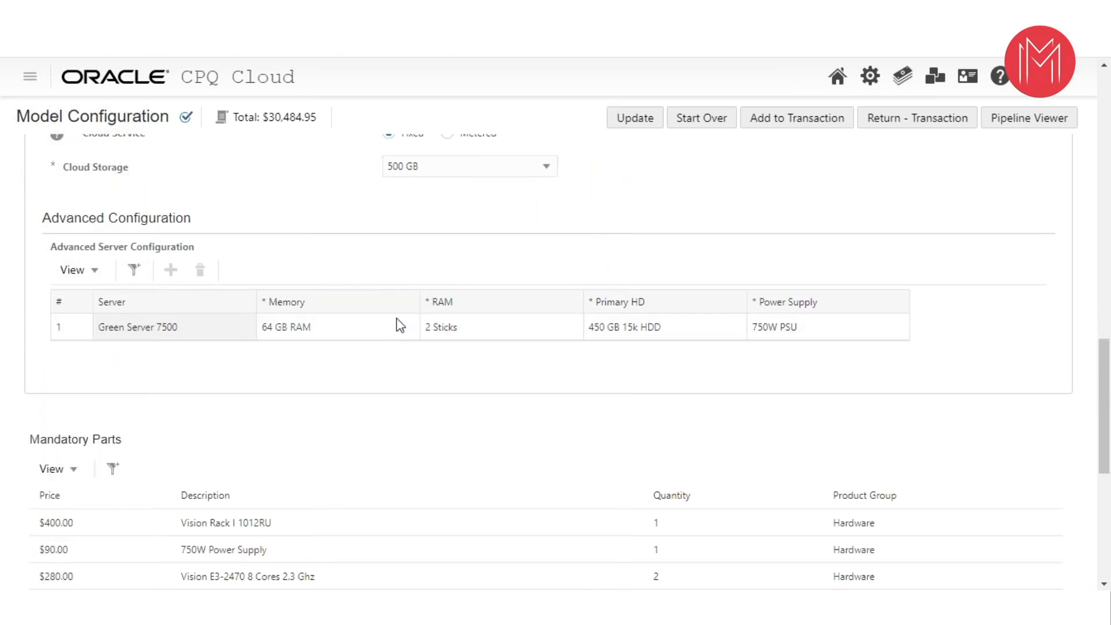
scroll(397, 322, down, 2)
scroll(402, 323, down, 1)
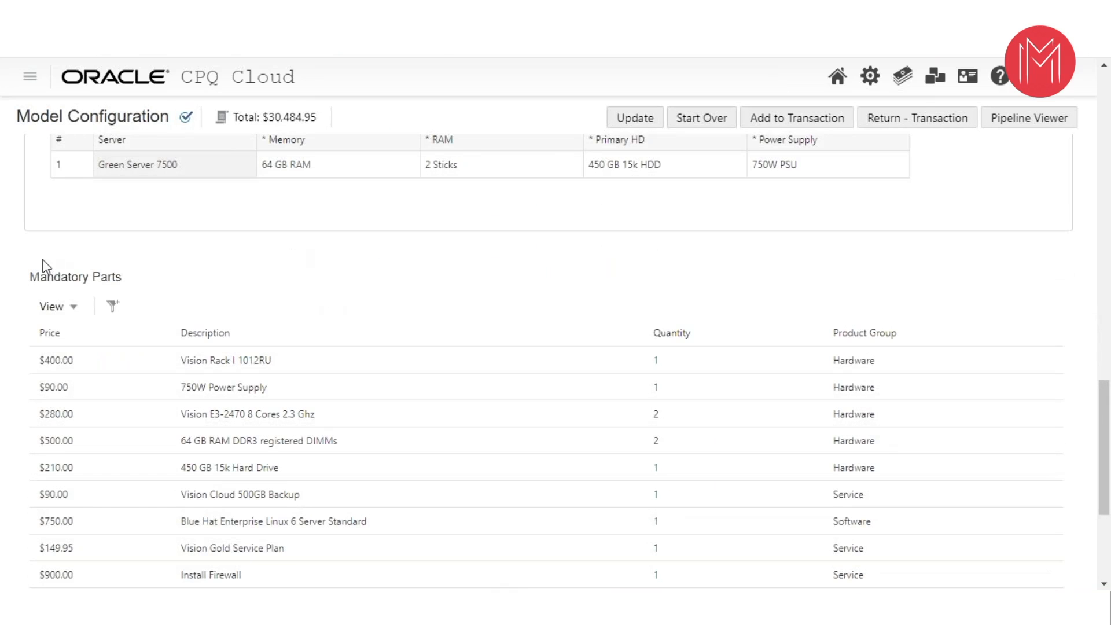
click(119, 281)
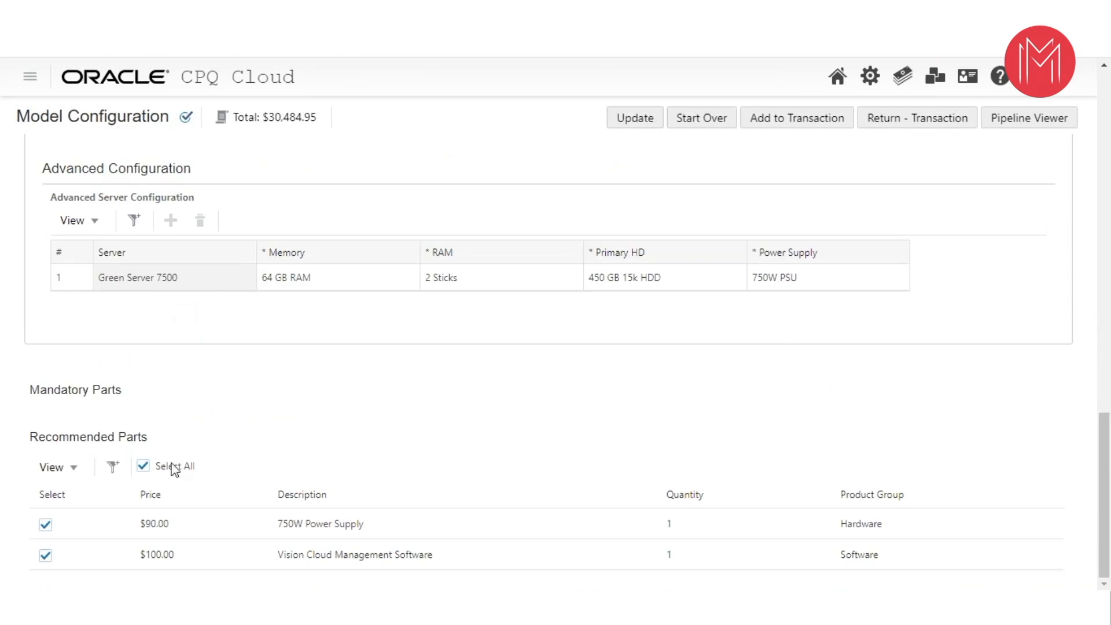
scroll(249, 421, up, 2)
scroll(259, 395, down, 2)
click(38, 391)
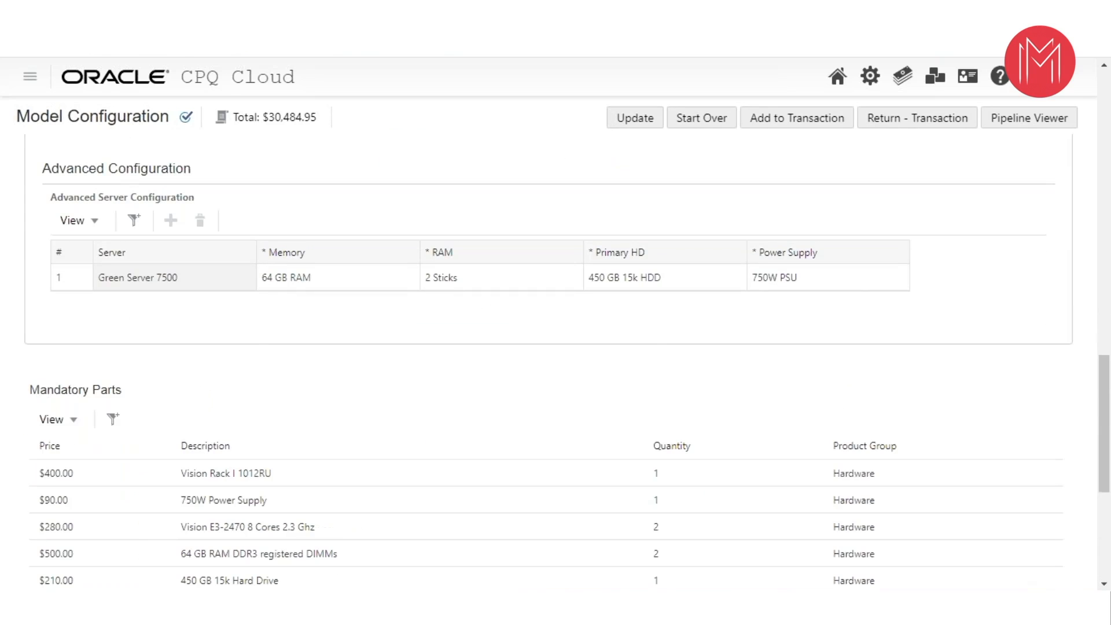
scroll(385, 454, down, 4)
scroll(404, 452, down, 2)
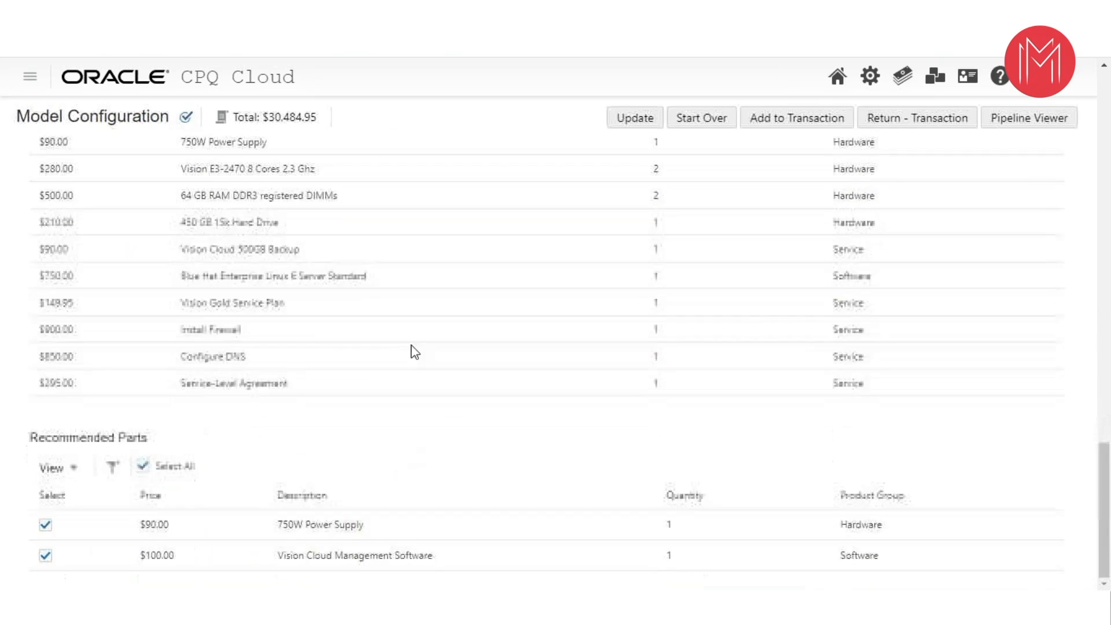
- Try to add the configured server to the transaction and look back over its configuration and parts lists
click(776, 122)
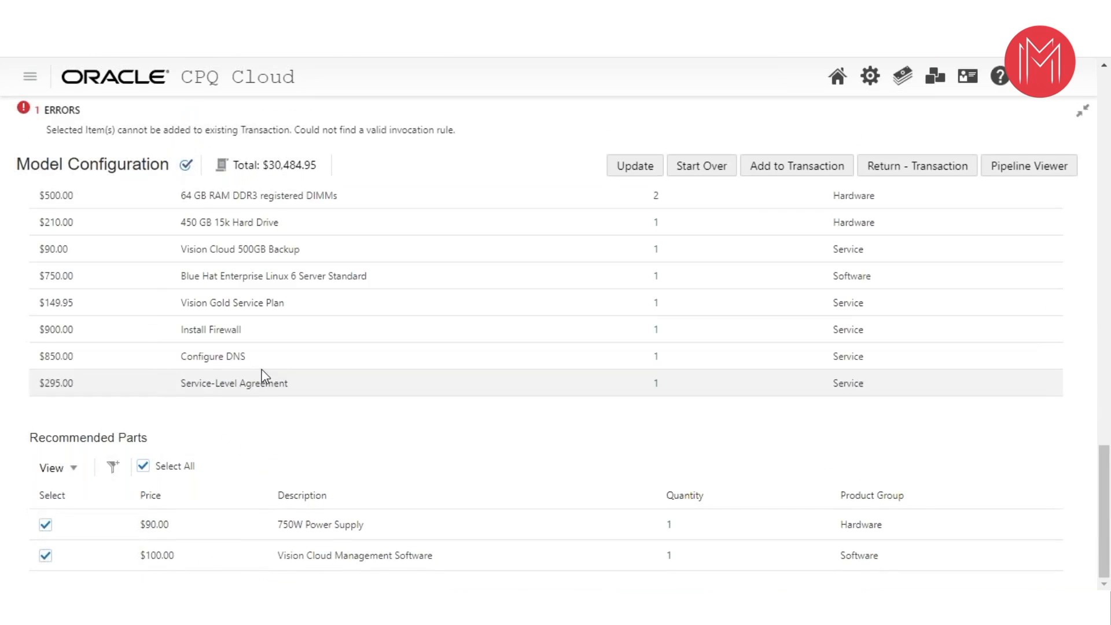
scroll(463, 332, up, 5)
scroll(458, 336, up, 5)
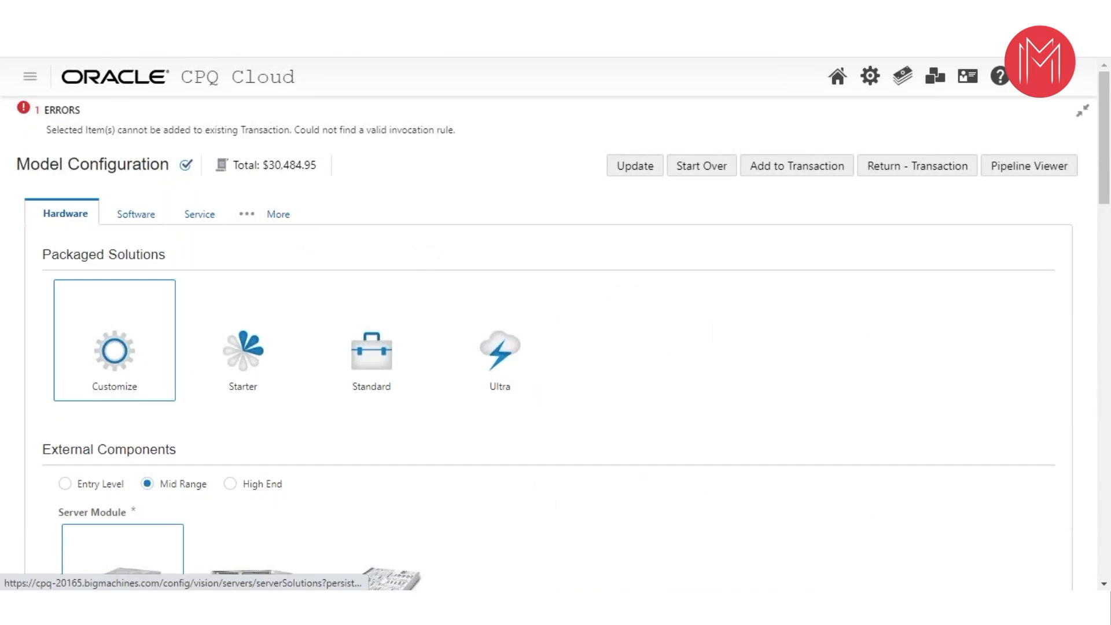
scroll(404, 263, down, 15)
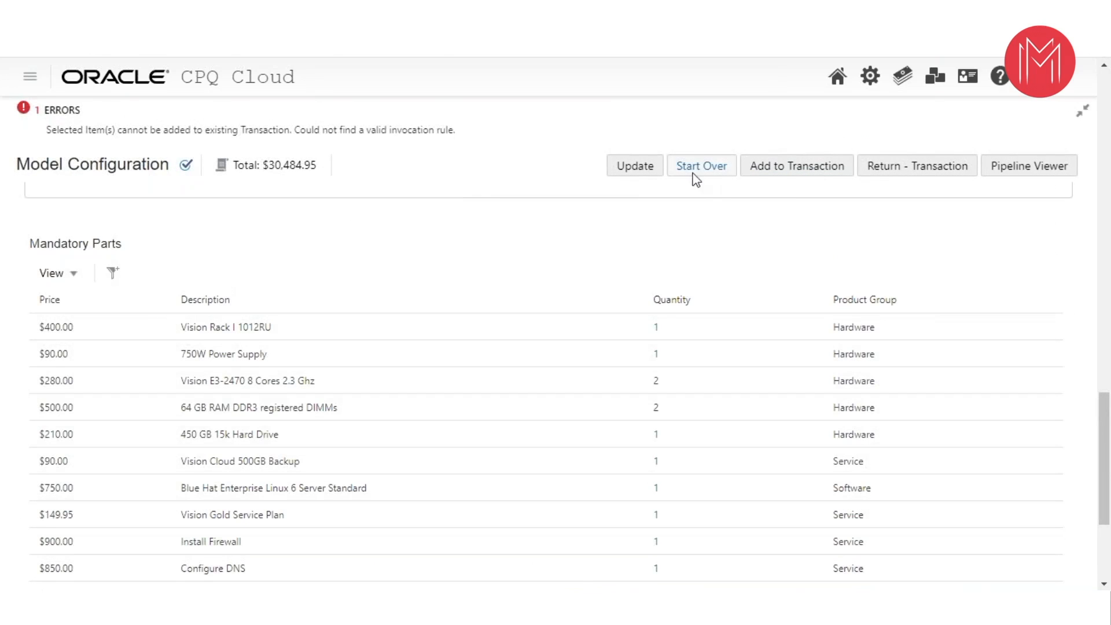
scroll(420, 269, down, 3)
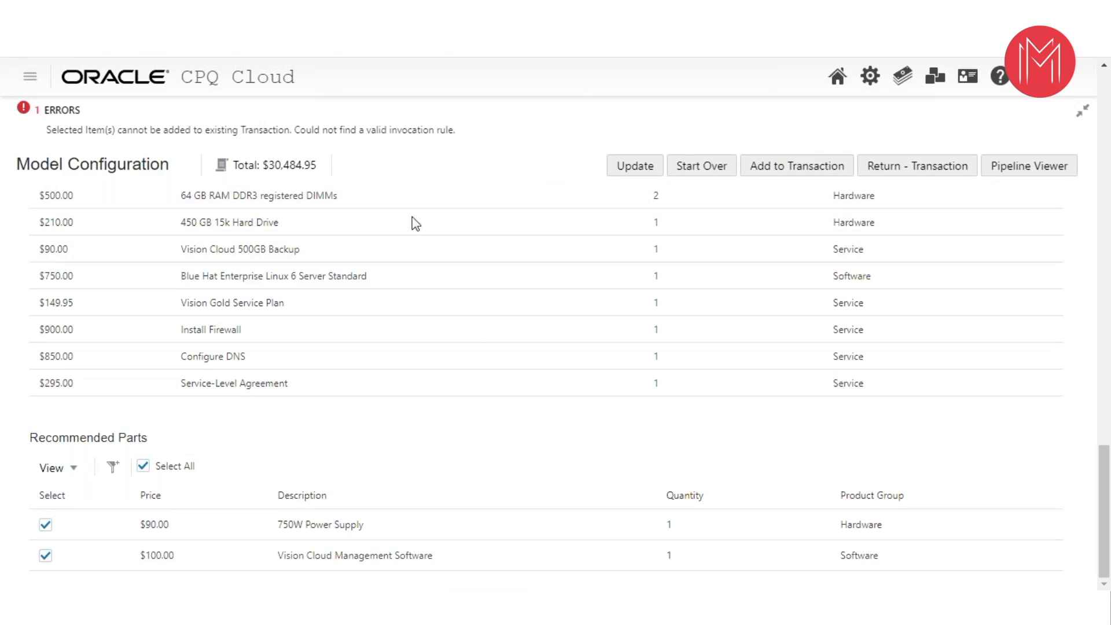
- Open the second Sykes Gym transaction in the Oracle Quote to Order transactions and review its line items and price totals
mouse_move(903, 75)
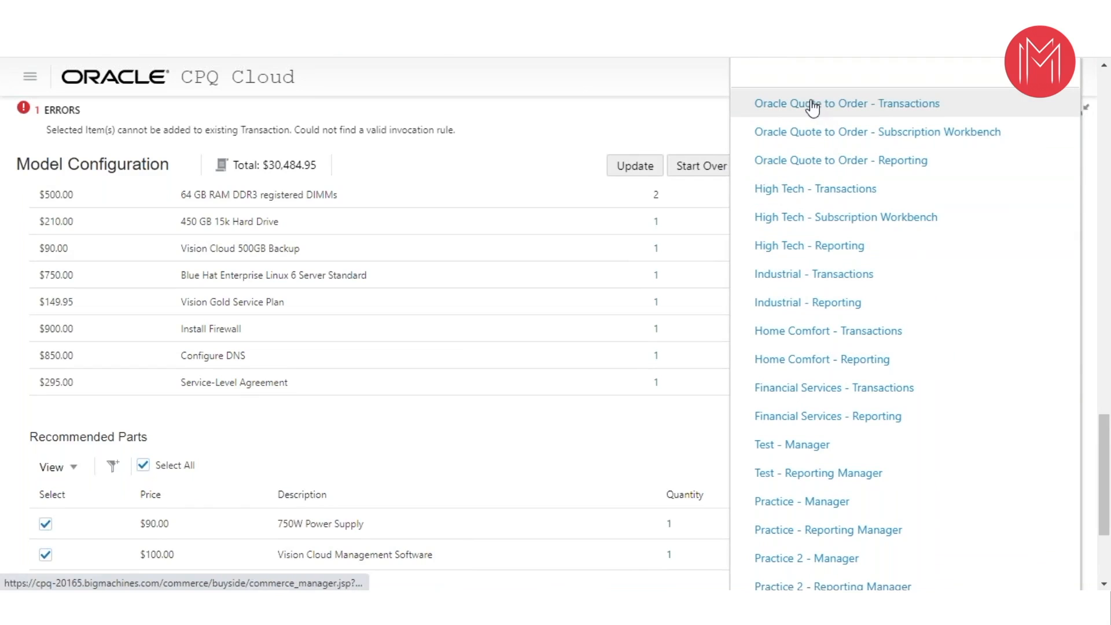
click(839, 114)
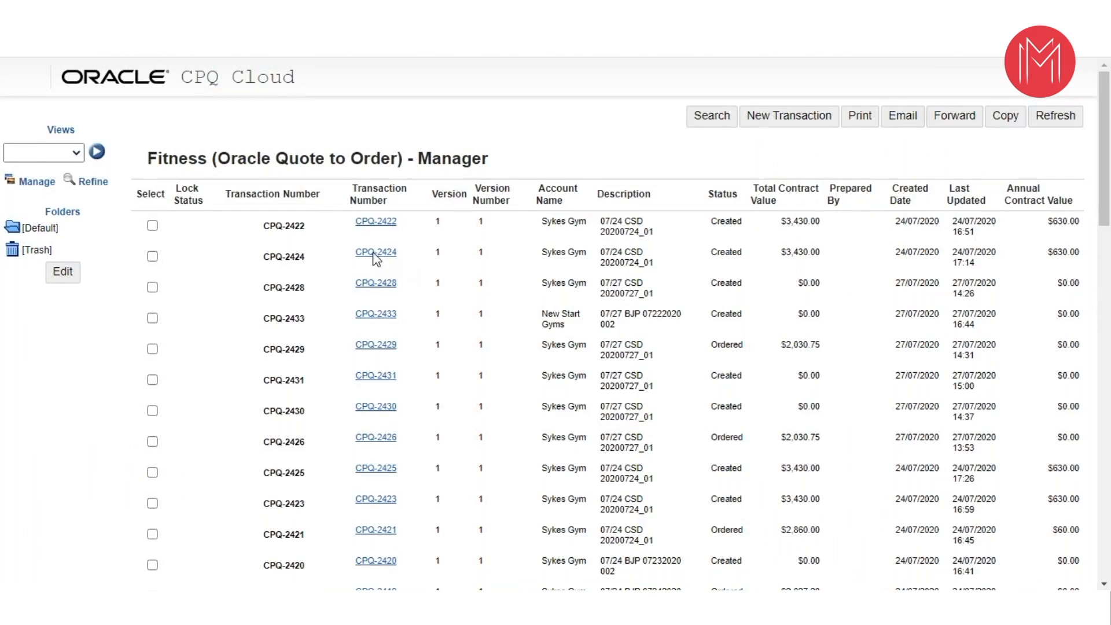
click(382, 253)
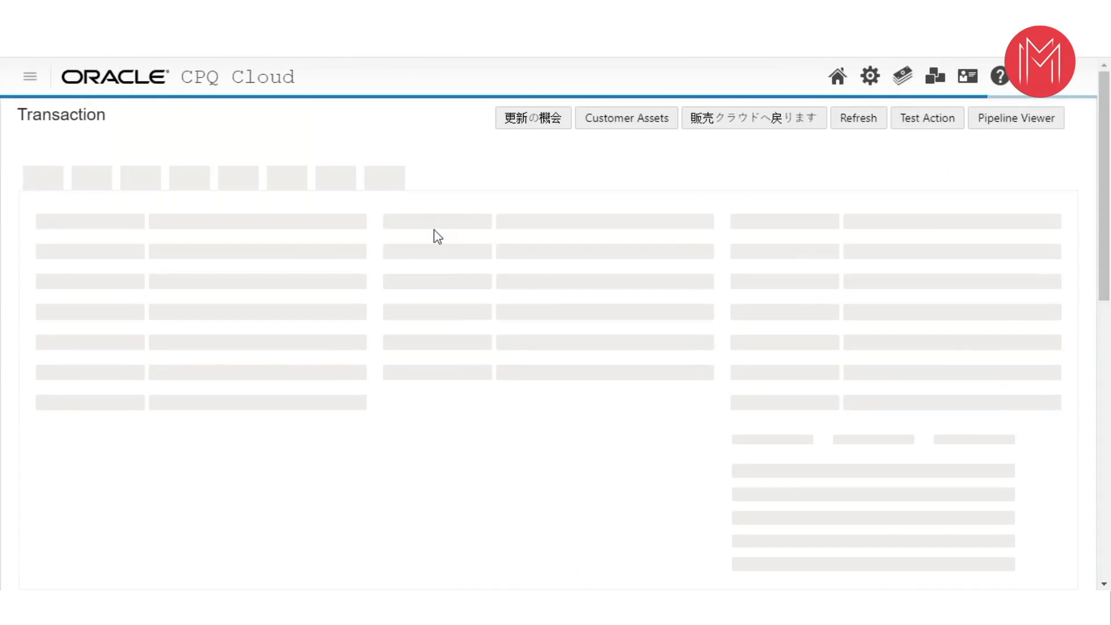
scroll(446, 327, down, 4)
scroll(446, 324, down, 1)
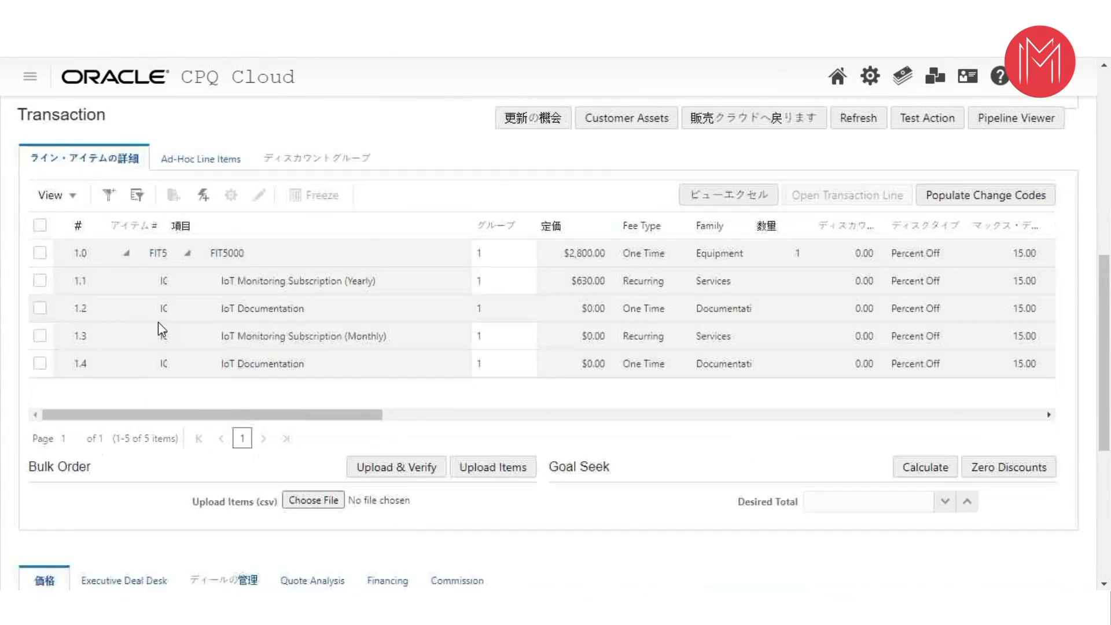
scroll(158, 322, down, 1)
scroll(249, 301, down, 1)
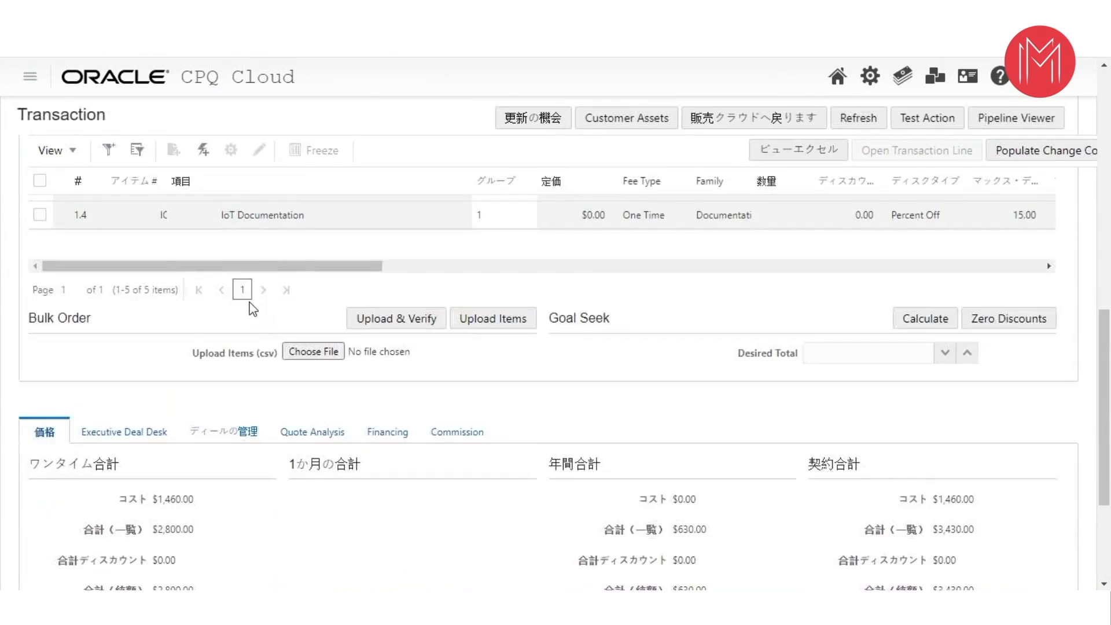
scroll(248, 305, up, 3)
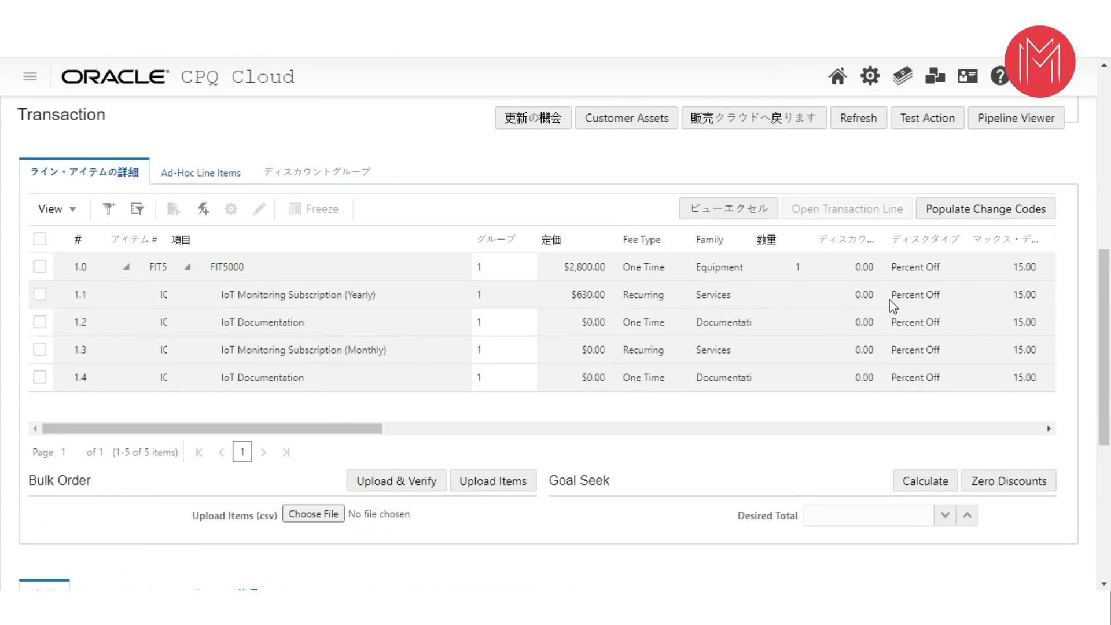
- Open the quoted Quest Automation Ltd transaction 06/25 CPQ Test 4 from the Industrial transactions
click(1070, 82)
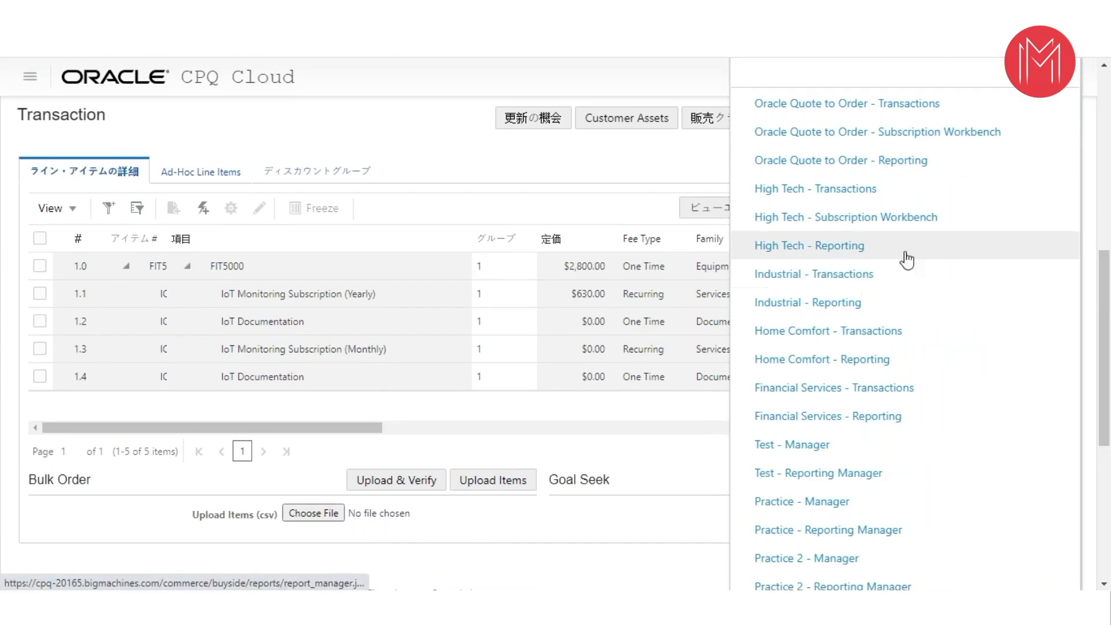
click(780, 278)
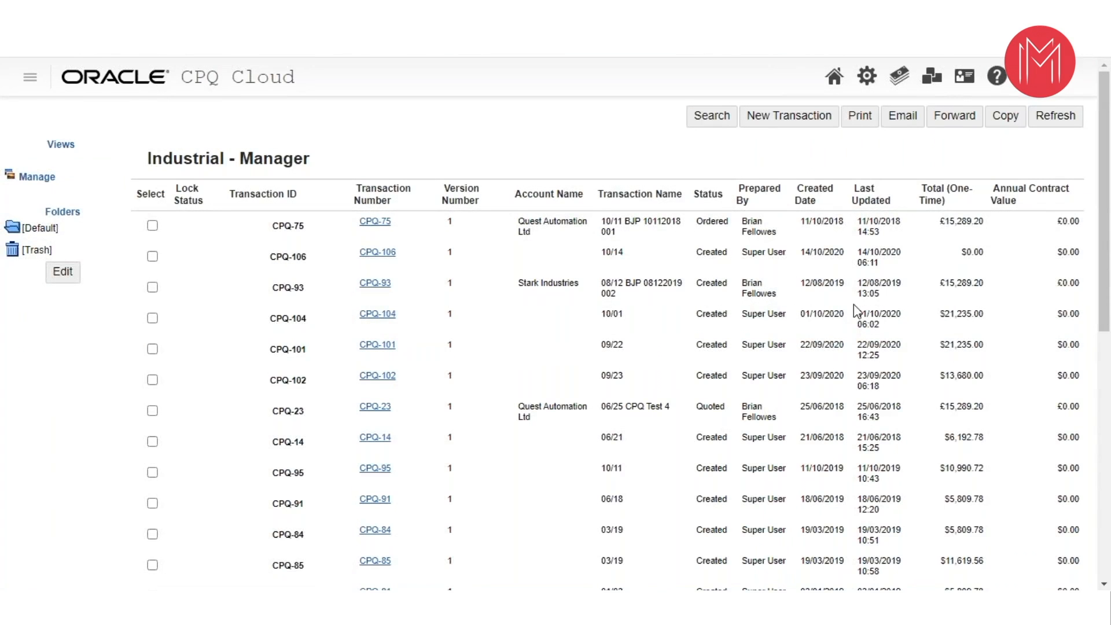
scroll(200, 276, down, 3)
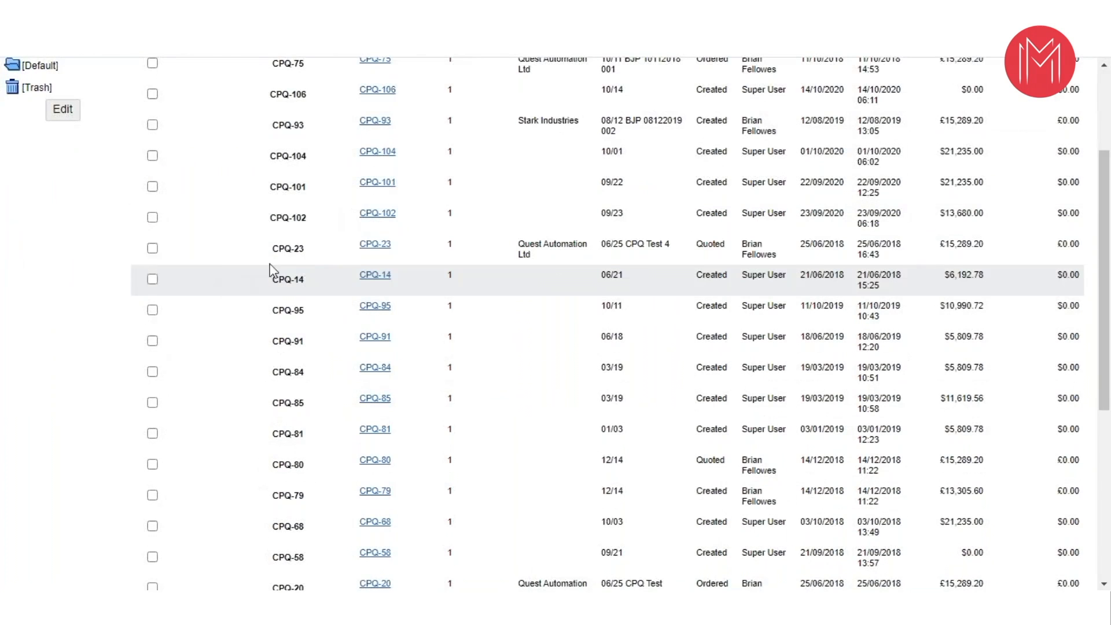
click(374, 244)
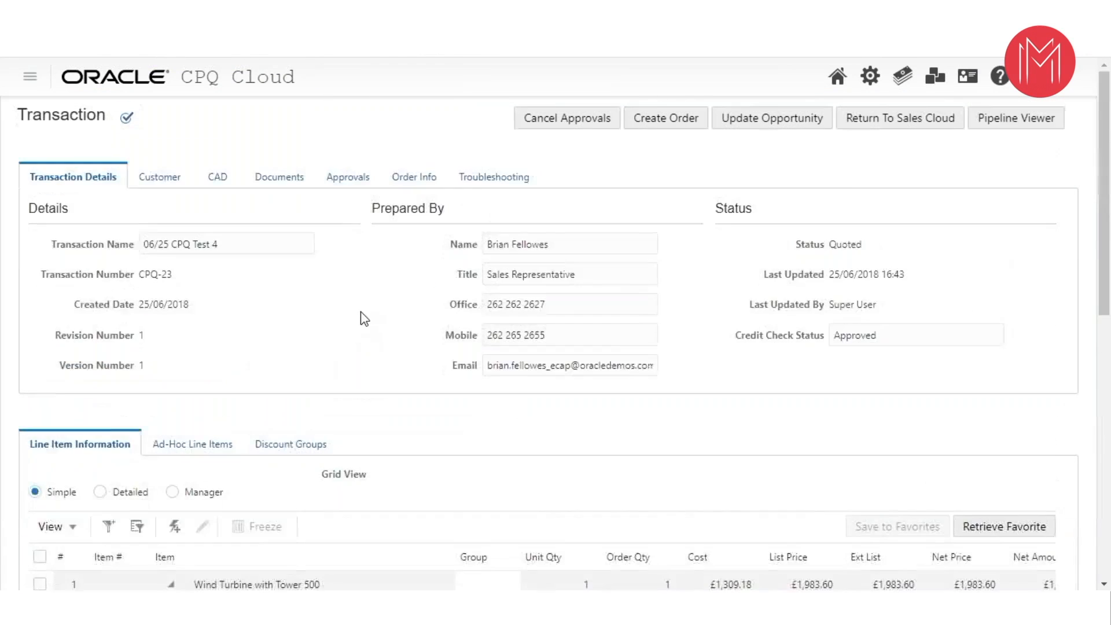
- Review the transaction's wind turbine line items and its pricing totals
scroll(521, 290, down, 4)
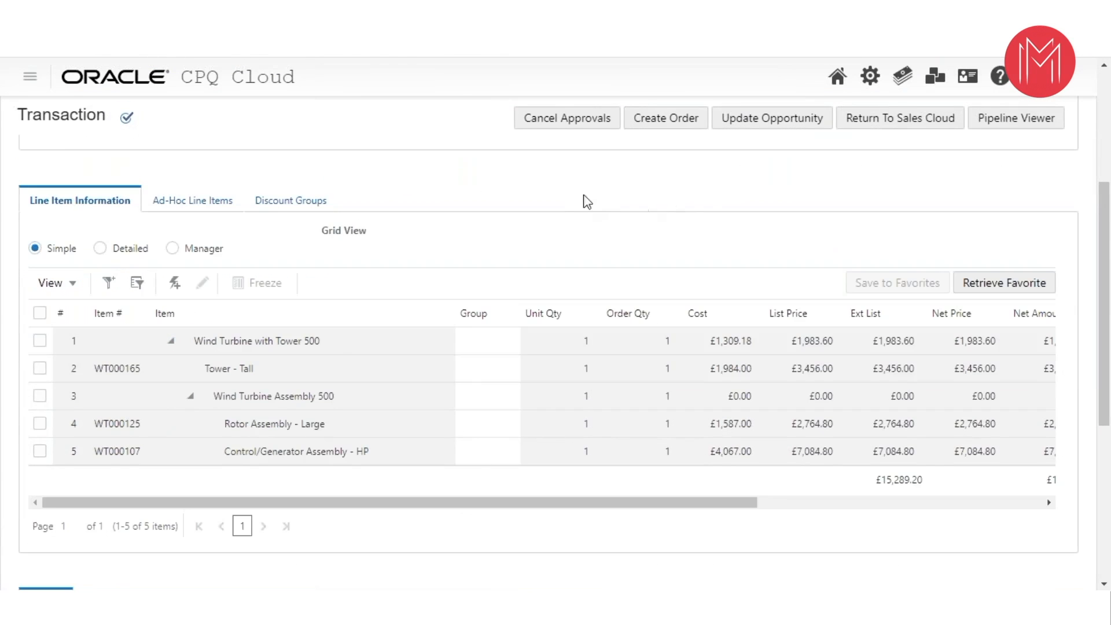
scroll(596, 211, down, 3)
click(1064, 76)
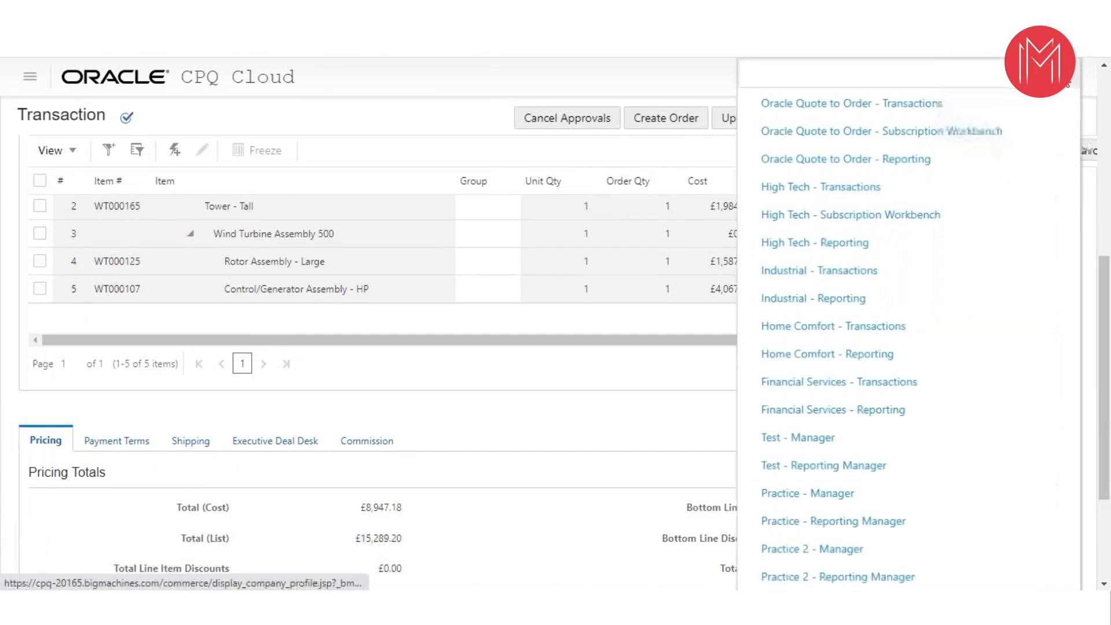
click(447, 114)
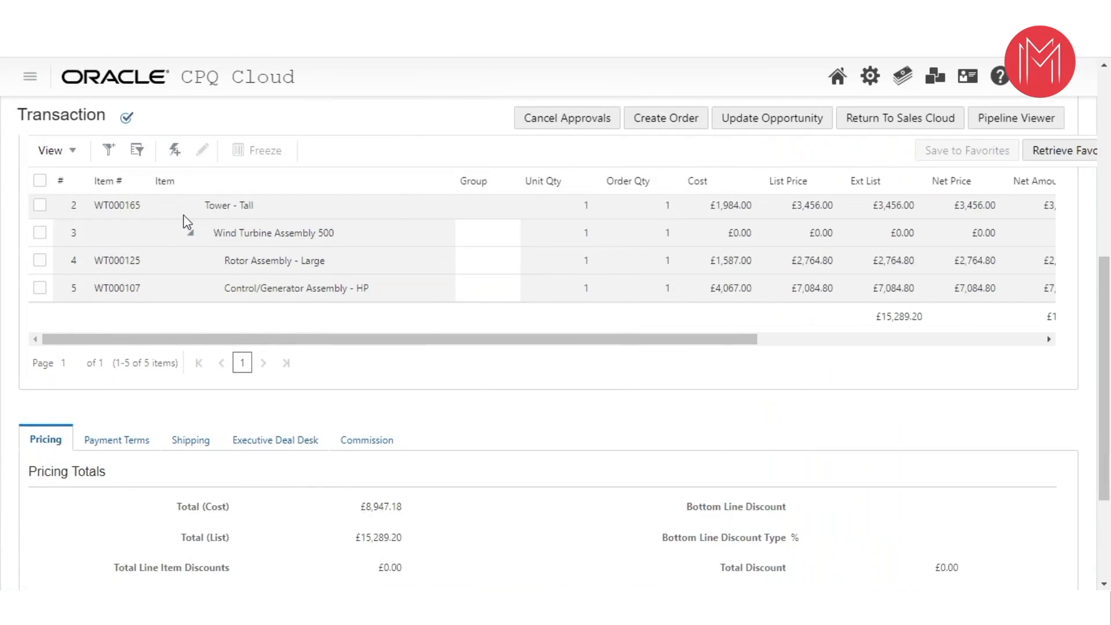
scroll(352, 169, down, 2)
scroll(361, 232, up, 2)
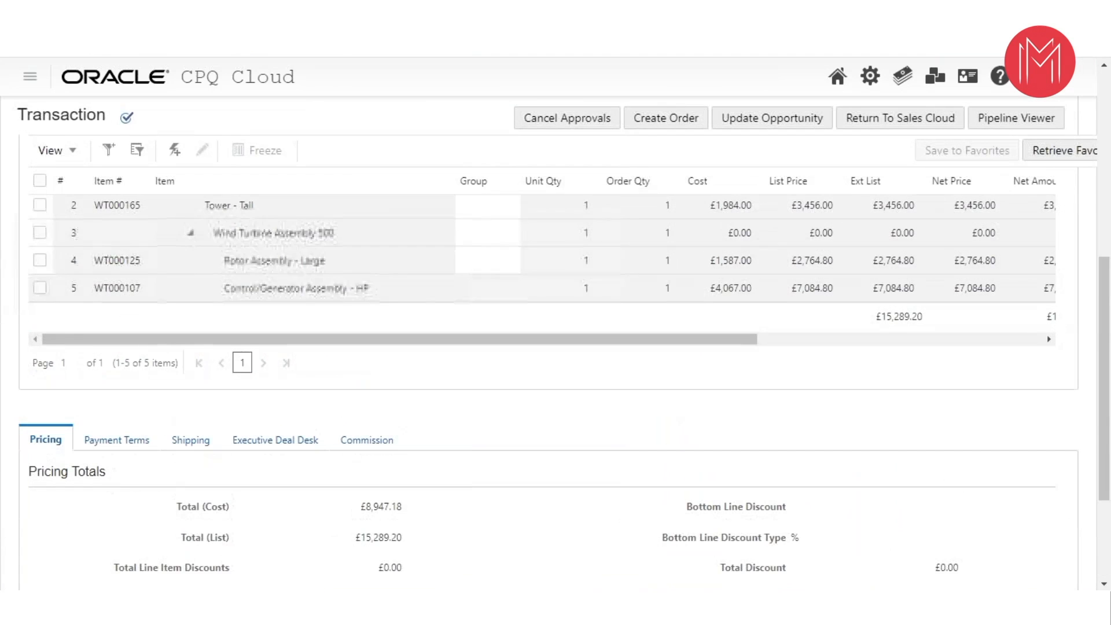
- Try to quick-add part WT000107, Control/Generator Assembly - HP, to the transaction
click(175, 152)
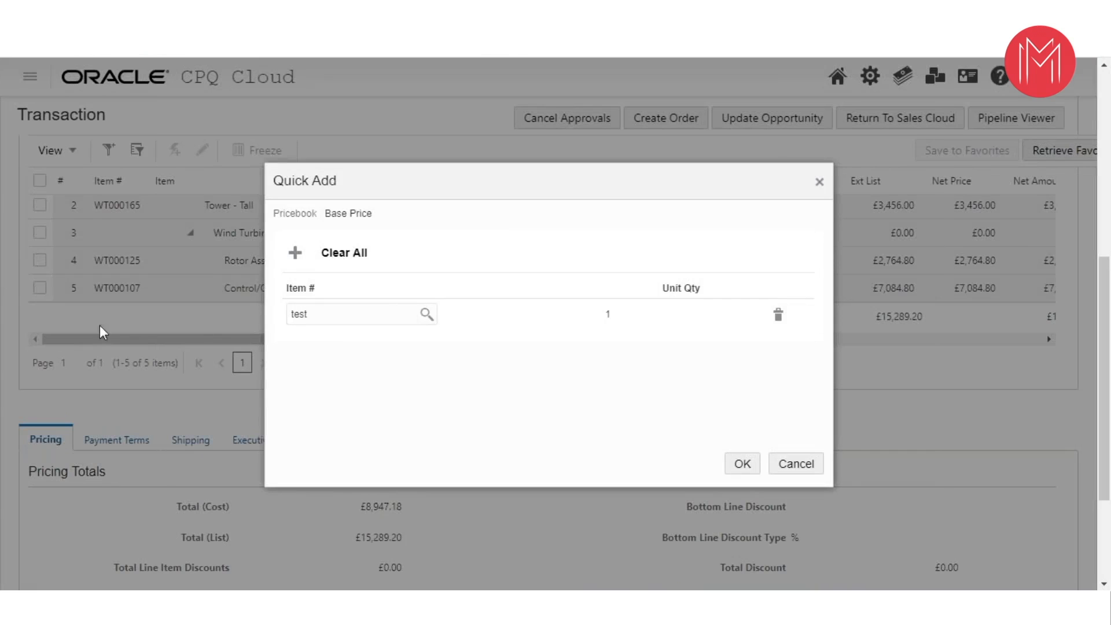
click(426, 315)
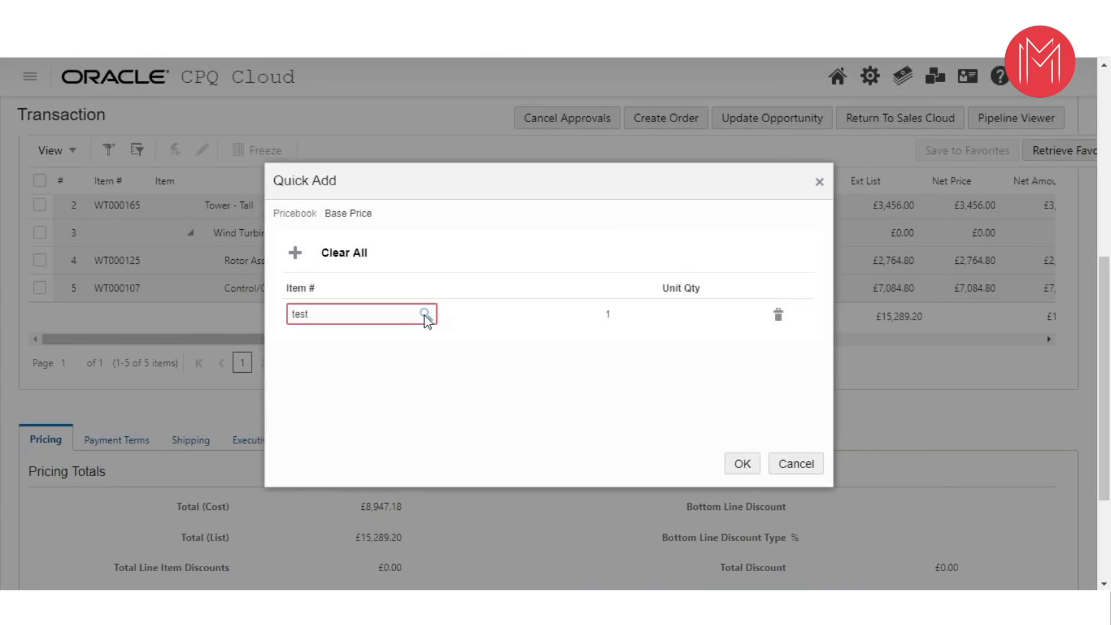
mouse_move(334, 319)
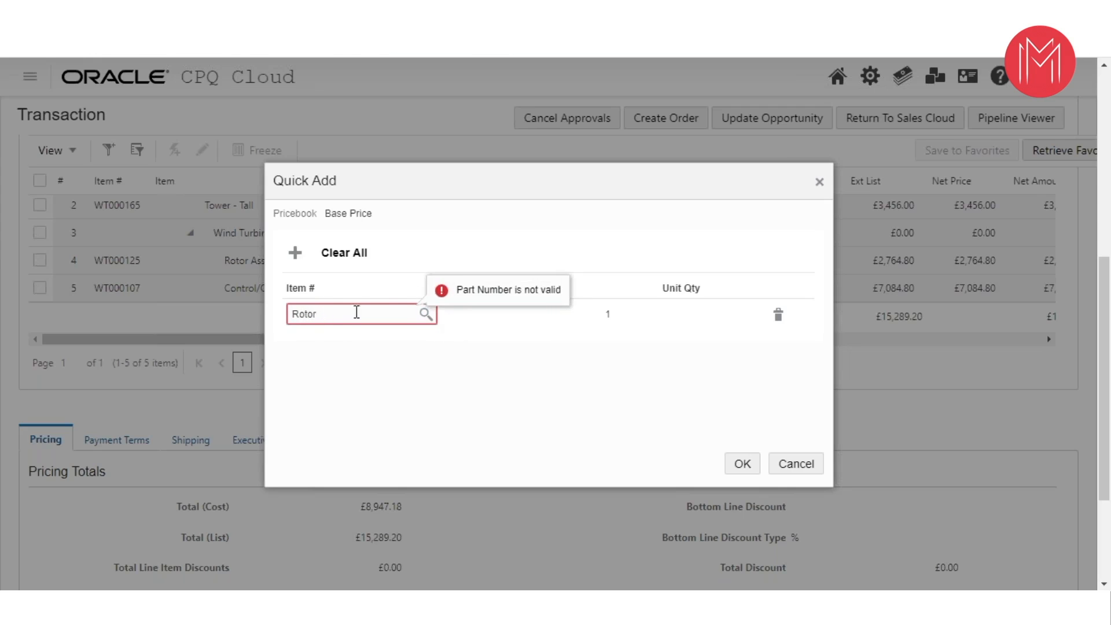
drag(520, 209, 671, 232)
double_click(498, 339)
text(wt)
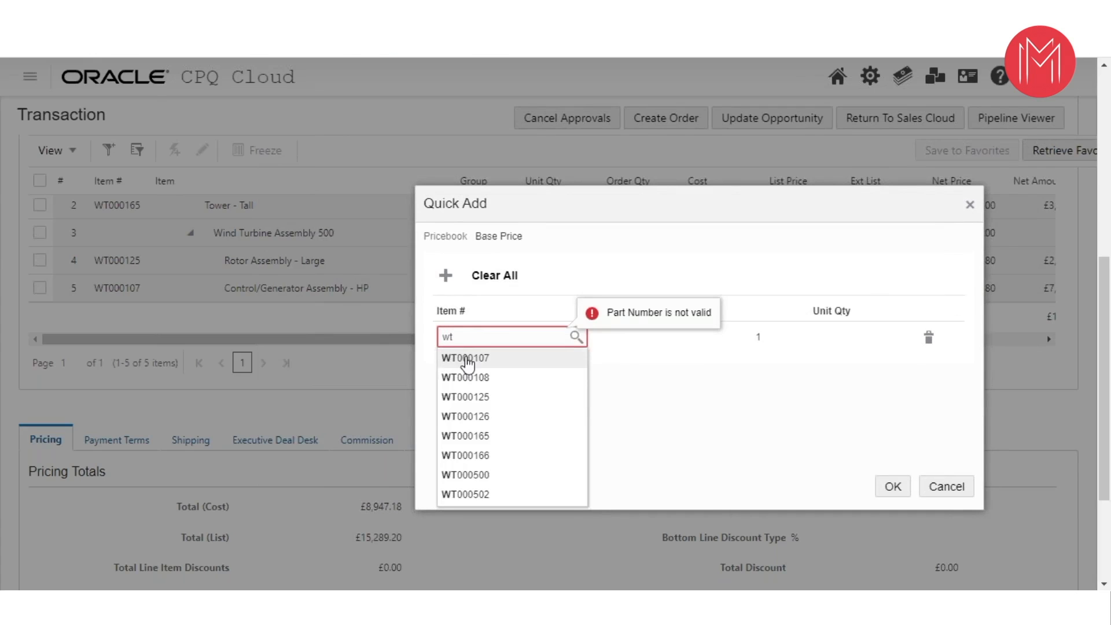
click(466, 359)
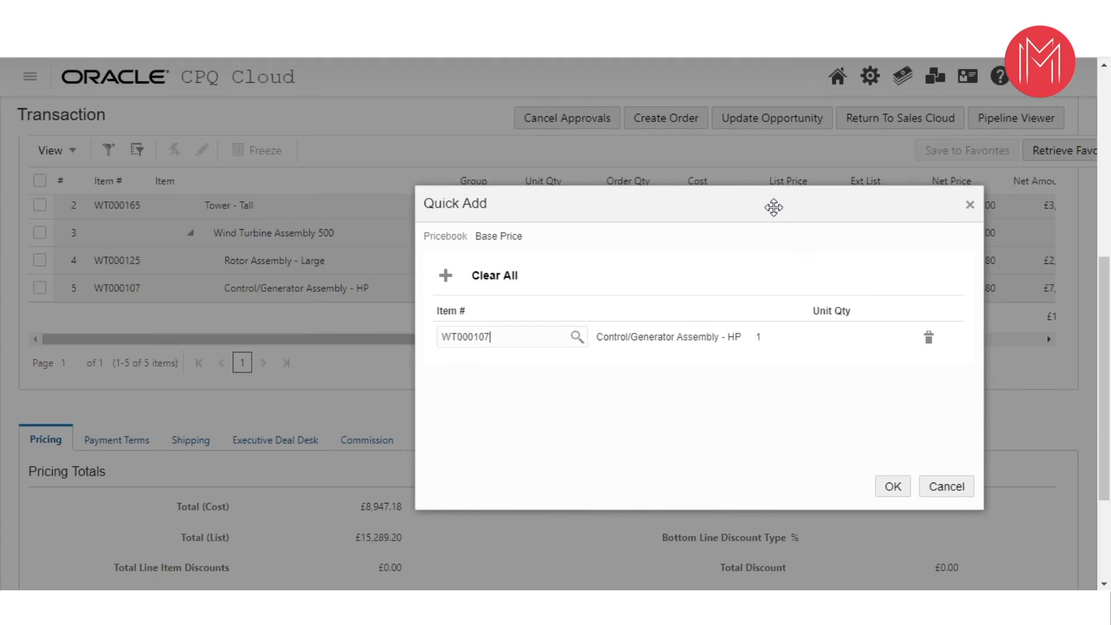
drag(773, 207, 446, 162)
click(566, 442)
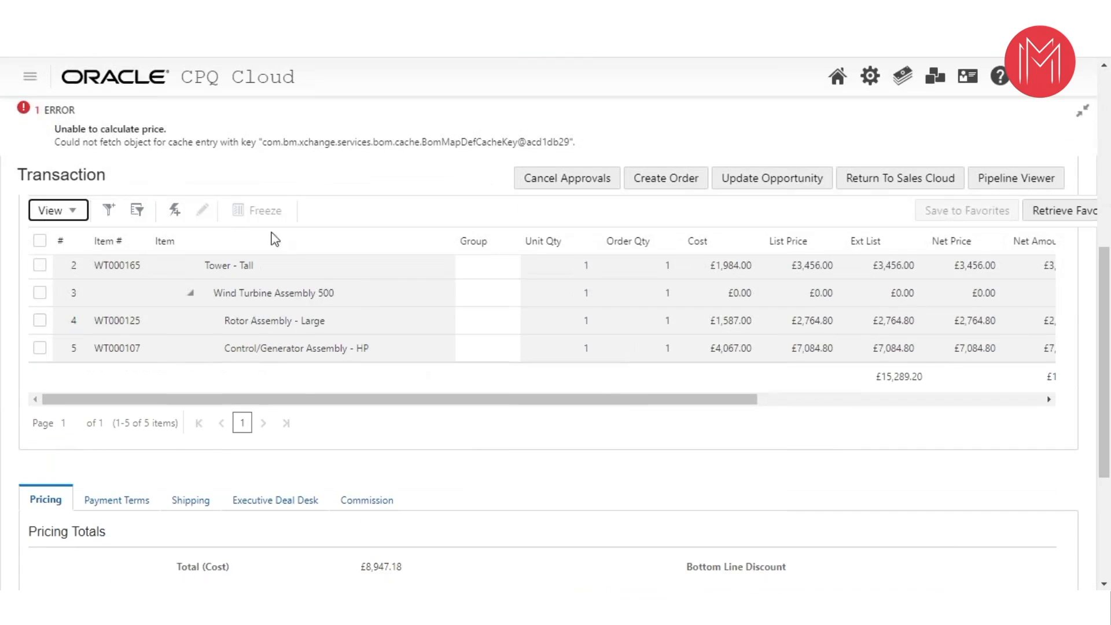
- Look over the transaction's line items and pricing, and return to the Industrial transactions list
scroll(312, 242, down, 1)
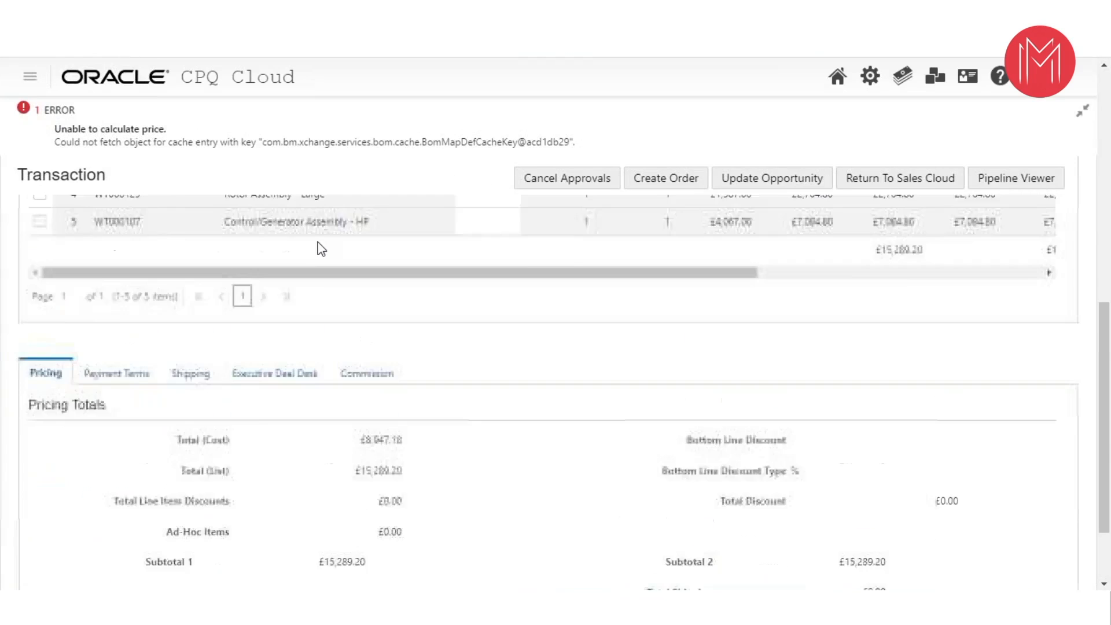
scroll(315, 243, up, 3)
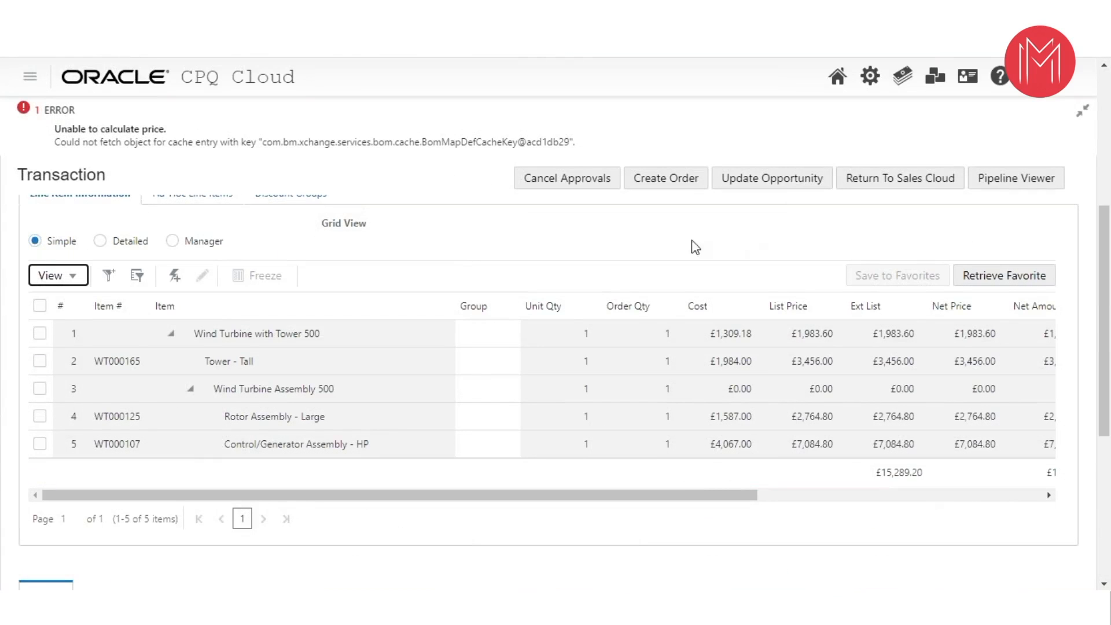
scroll(499, 305, down, 1)
scroll(499, 301, down, 3)
scroll(492, 296, up, 5)
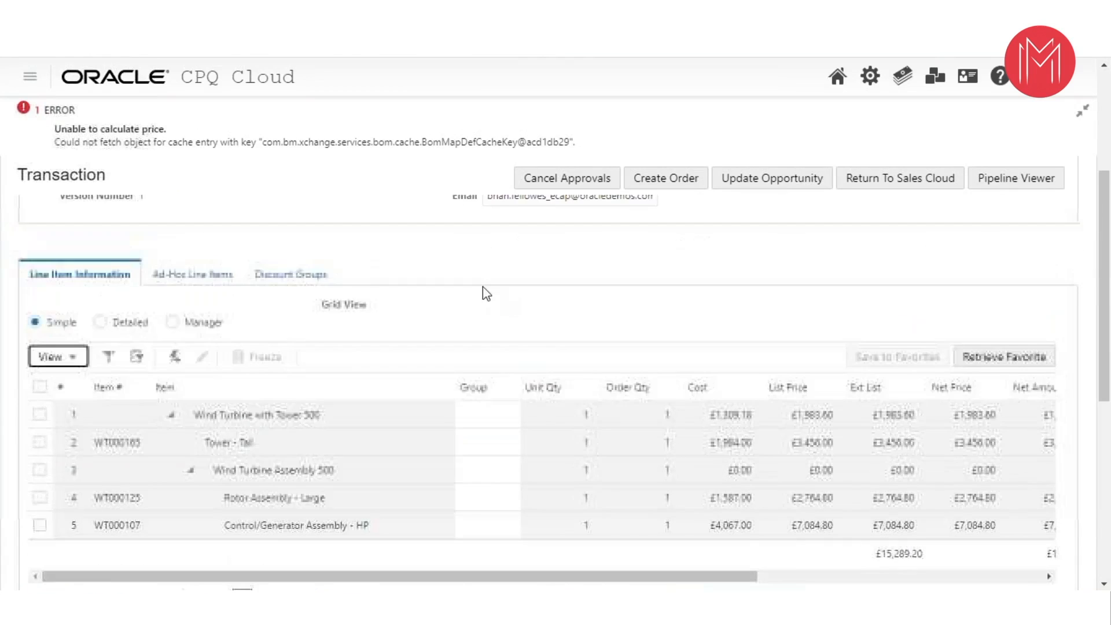
click(1072, 85)
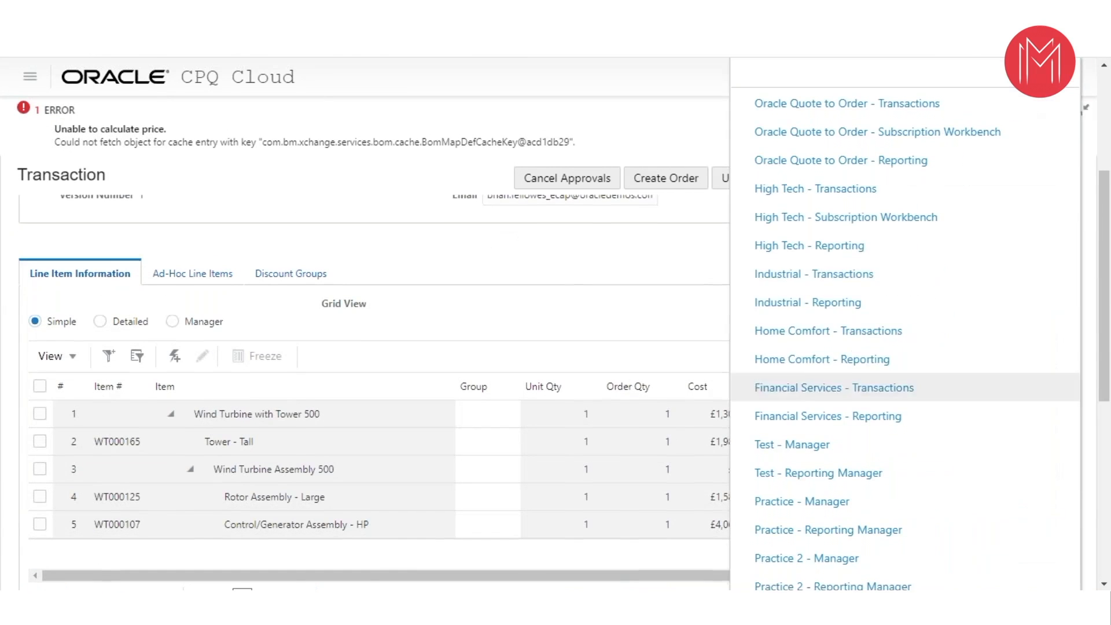
click(597, 132)
scroll(1050, 275, down, 5)
click(1072, 81)
click(795, 276)
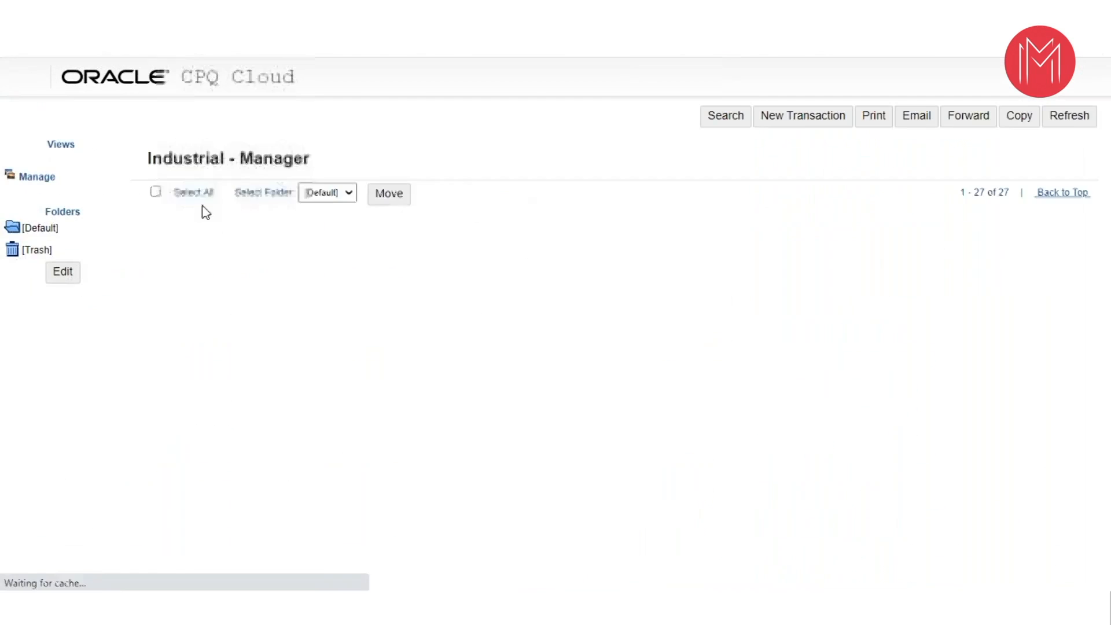
- Try to copy the Quest Automation Ltd transaction 06/25 CPQ Test 4 and the Stark Industries transaction
click(152, 227)
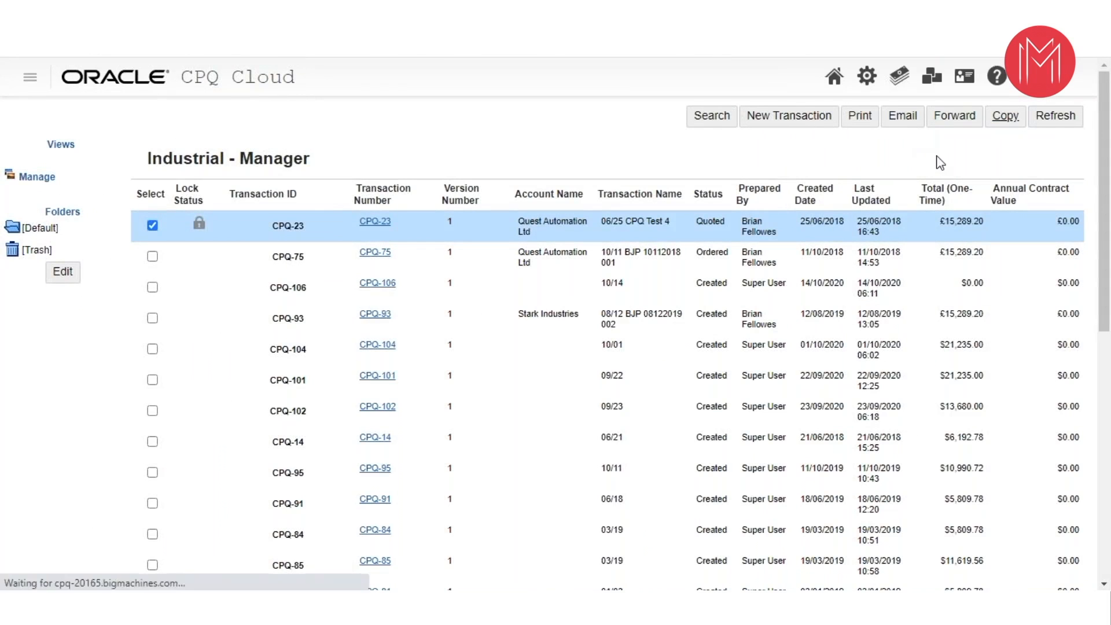
click(1005, 115)
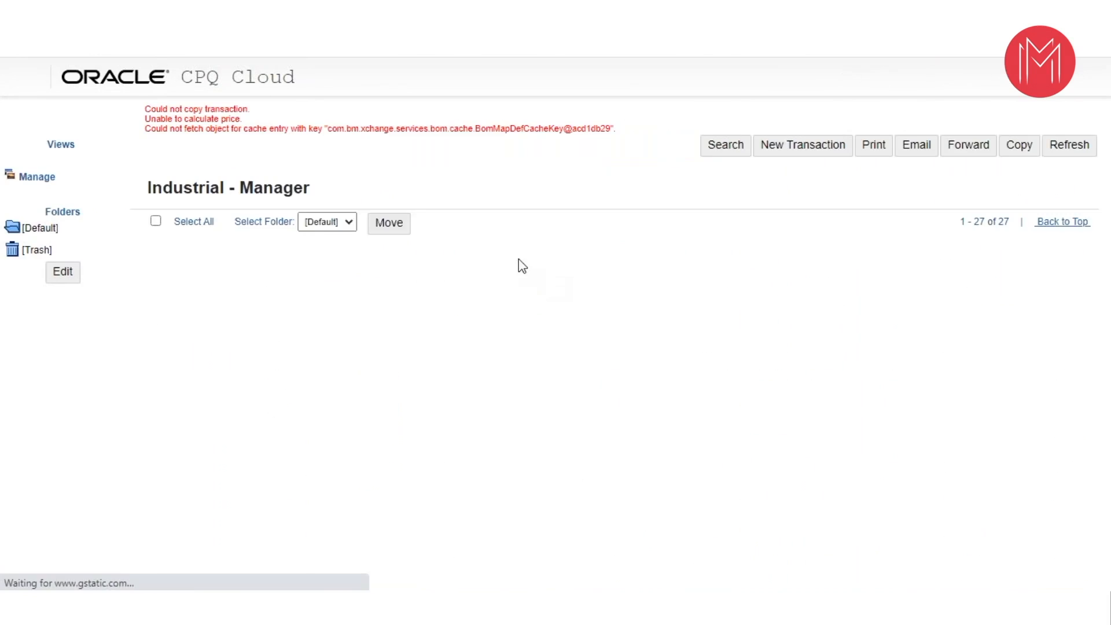
click(152, 347)
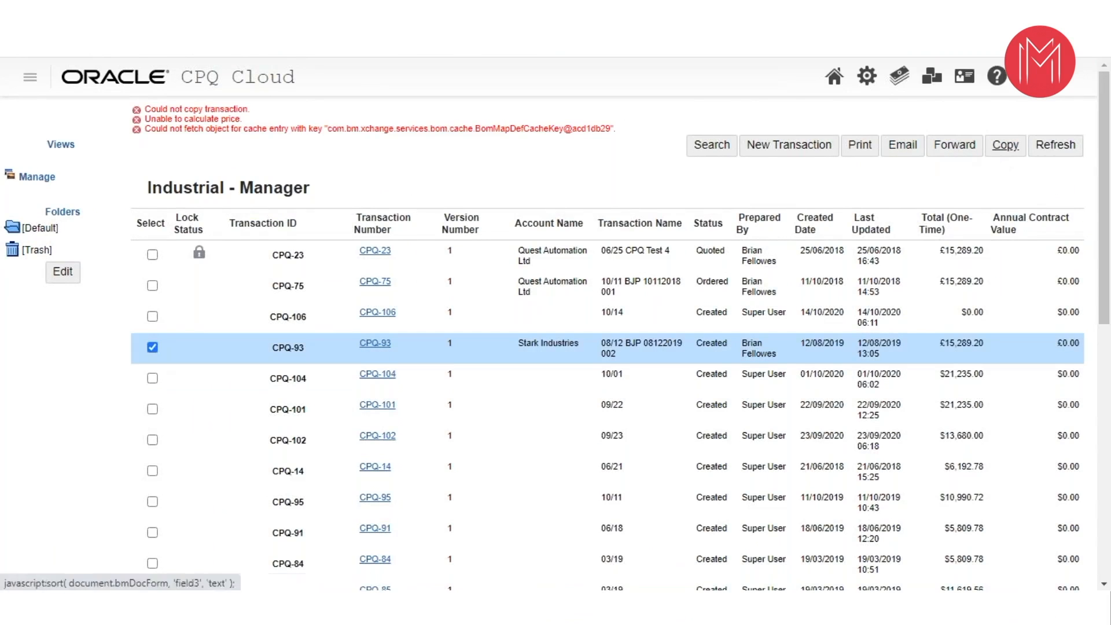
click(1005, 145)
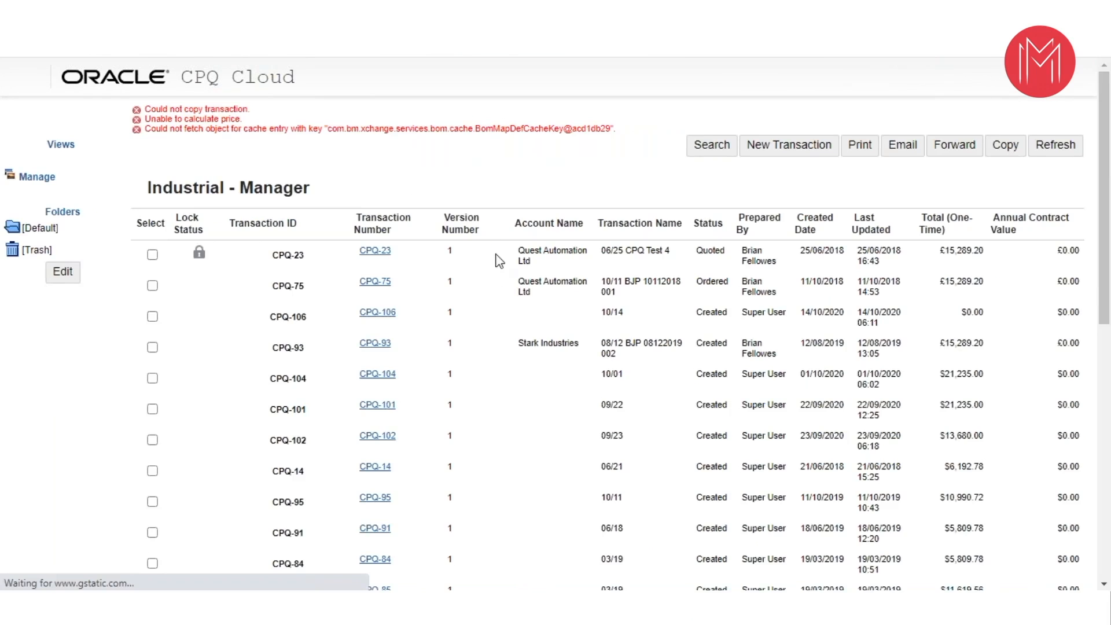
- Open the Stark Industries transaction and try to quick-add part WT000125, Rotor Assembly - Large
click(375, 344)
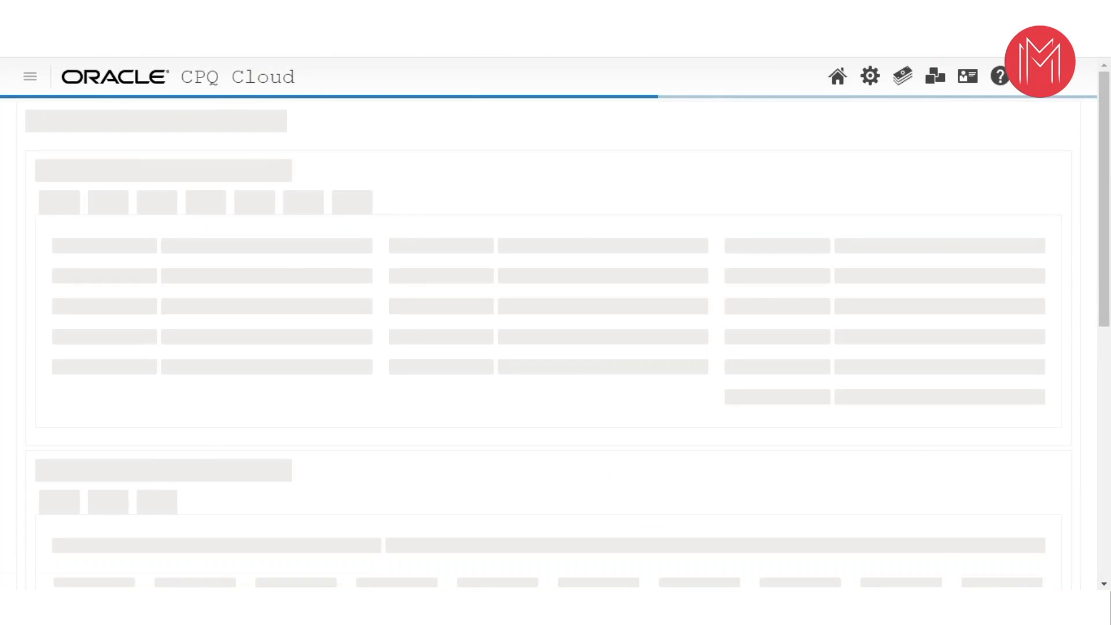
scroll(324, 351, down, 5)
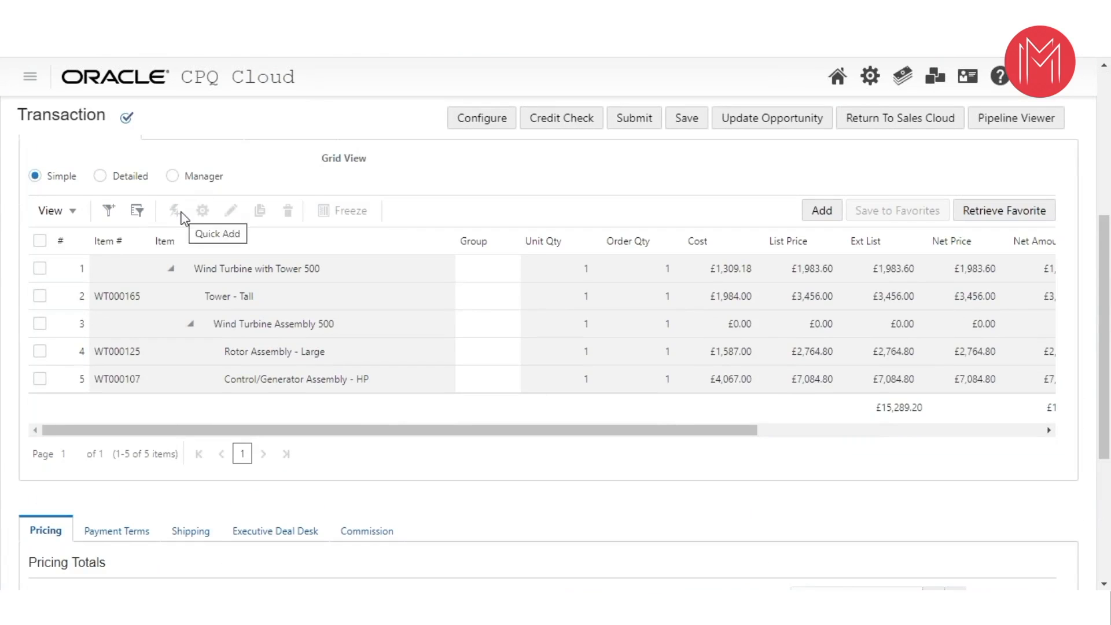
click(174, 211)
click(316, 376)
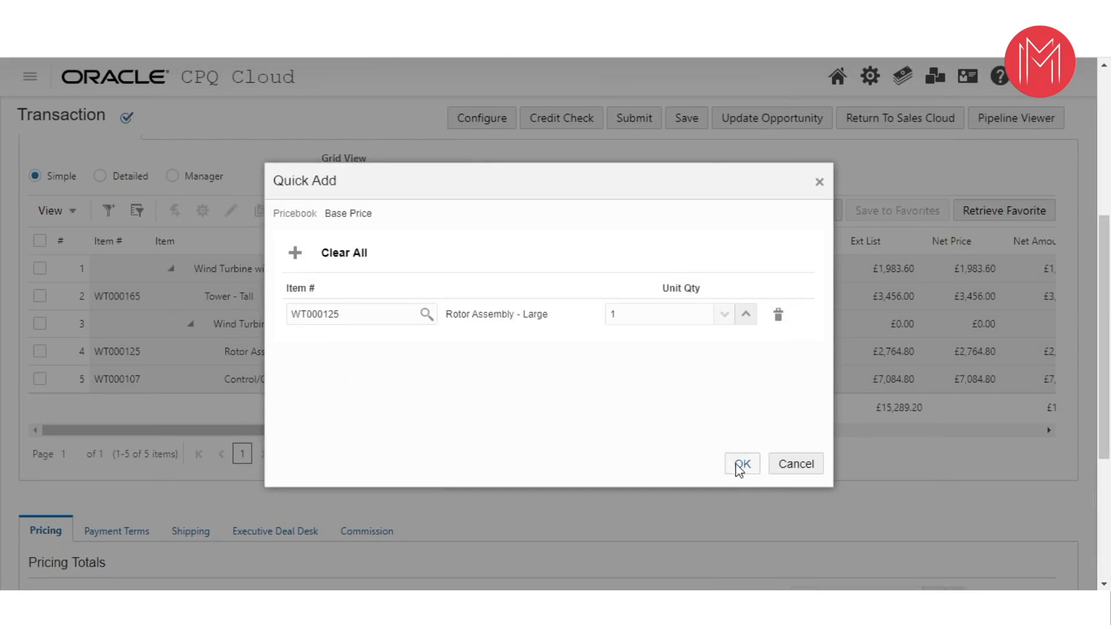
click(742, 463)
- Try to quick-add another wind turbine part to the Stark Industries transaction
scroll(384, 307, down, 1)
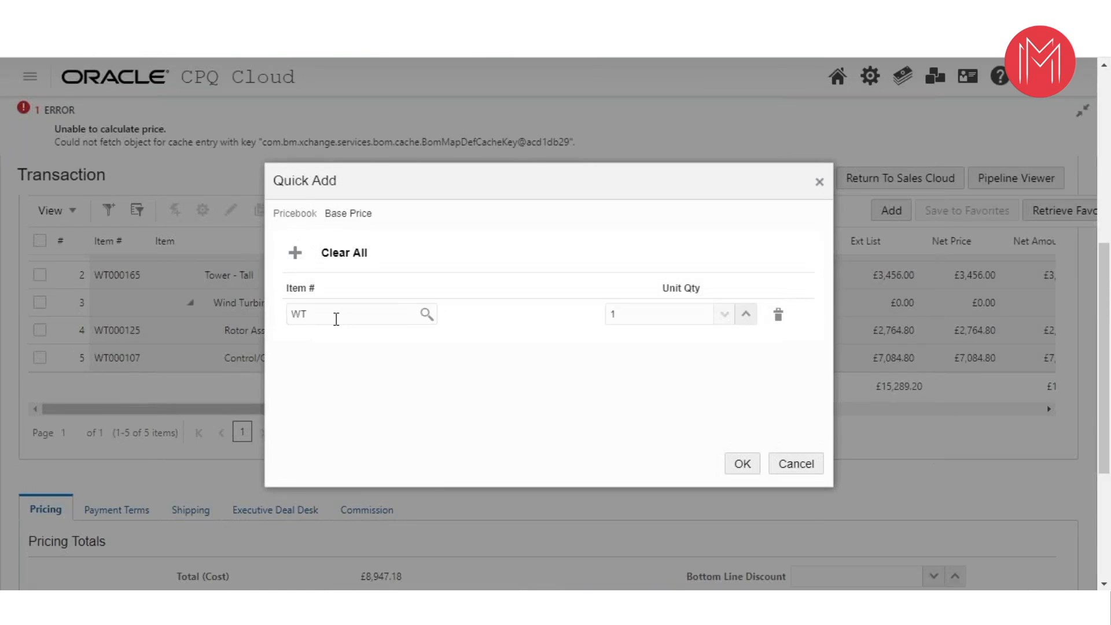
text(00165)
click(334, 454)
click(742, 463)
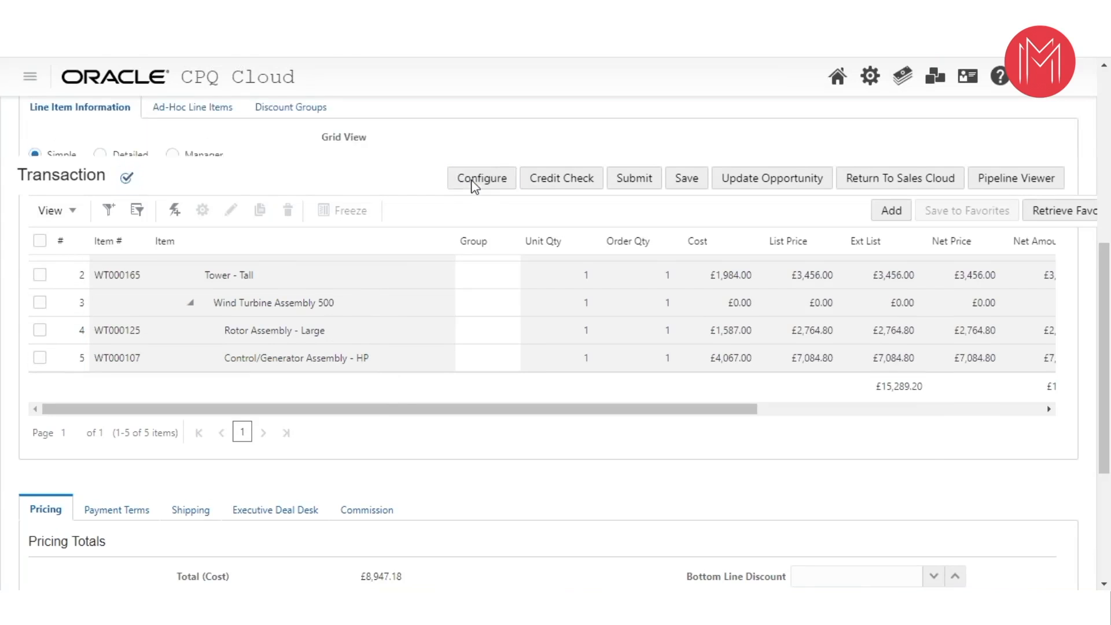
- Browse the product catalog, open a server model configuration and try to add it to the transaction
scroll(101, 388, down, 4)
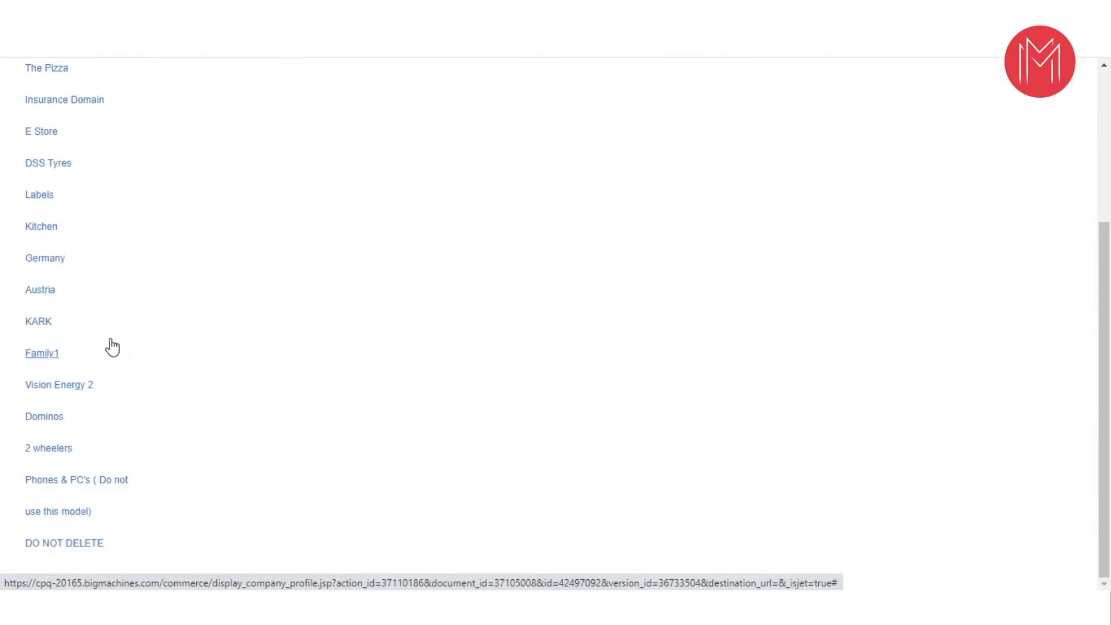
scroll(106, 393, up, 4)
scroll(106, 431, down, 2)
scroll(115, 154, down, 3)
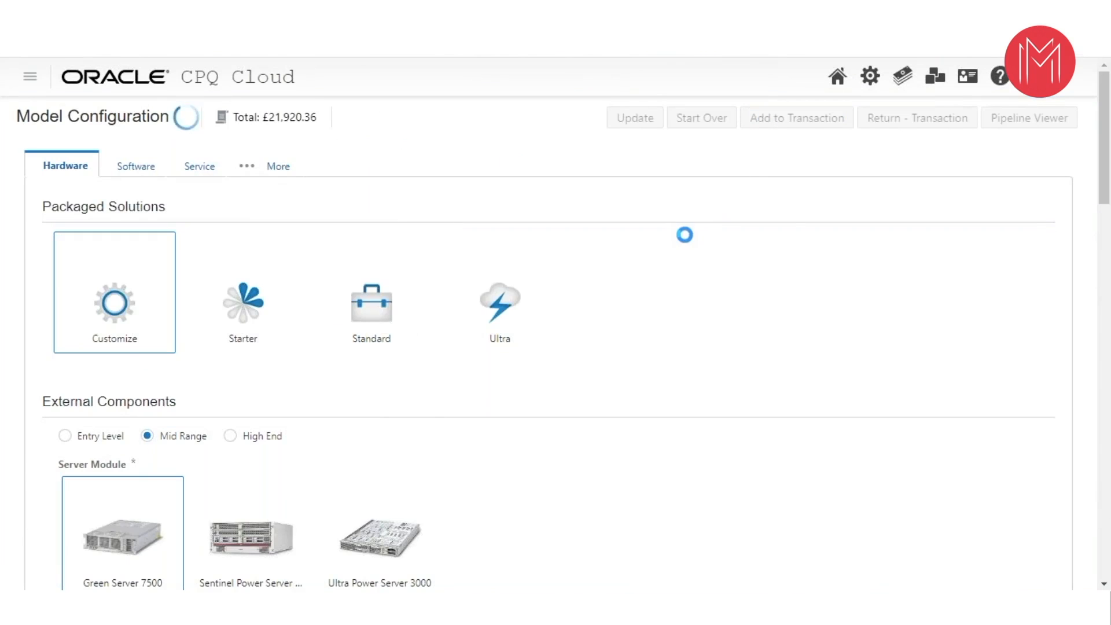
click(1069, 78)
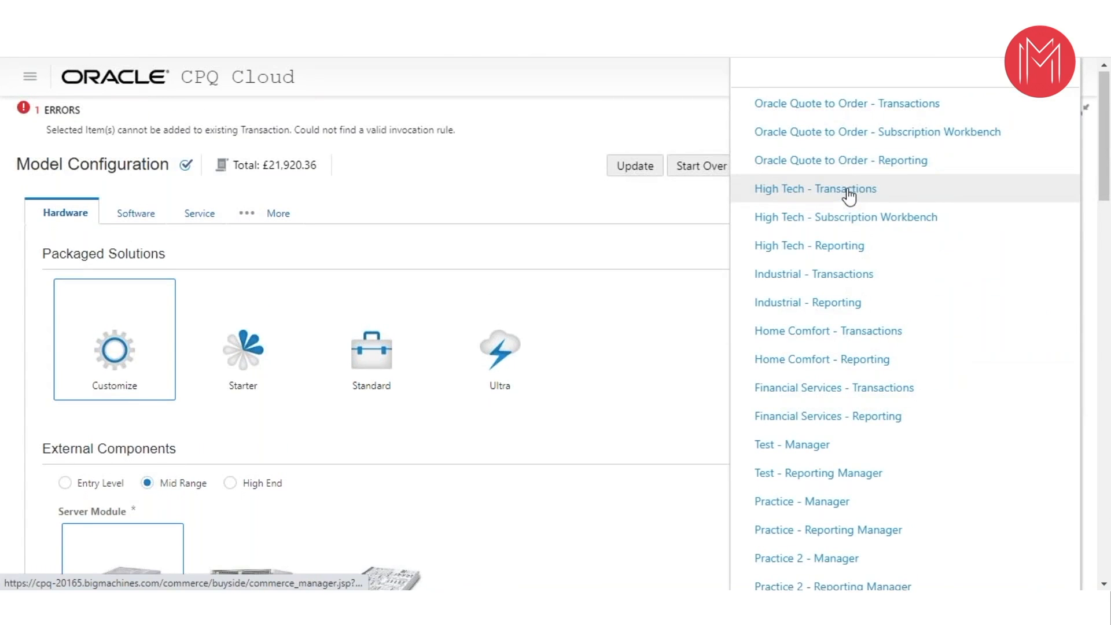
click(848, 197)
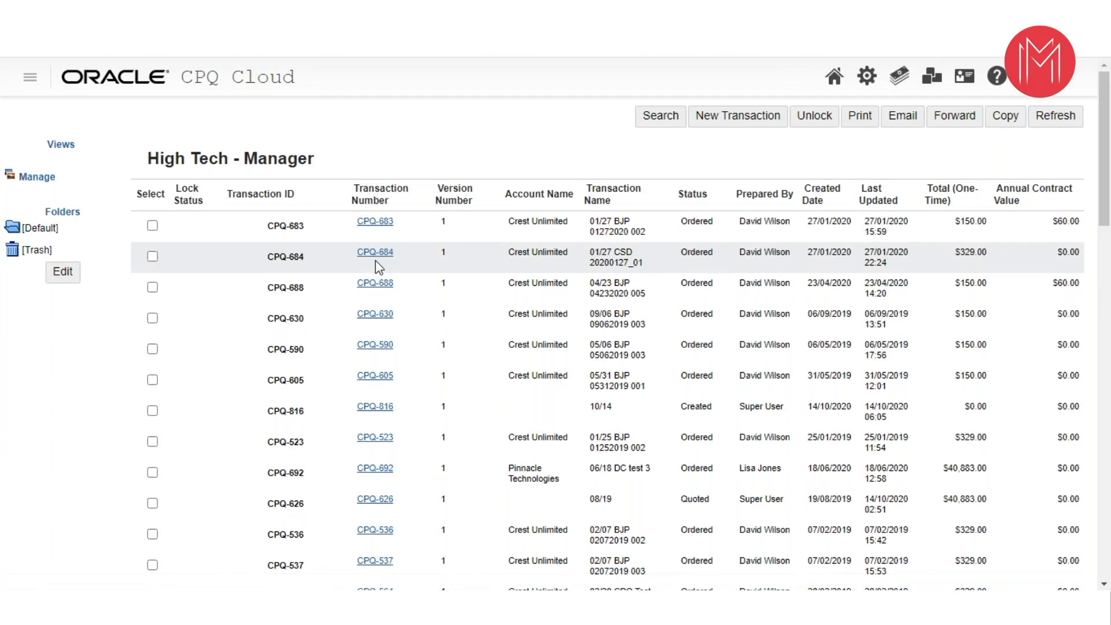
click(370, 230)
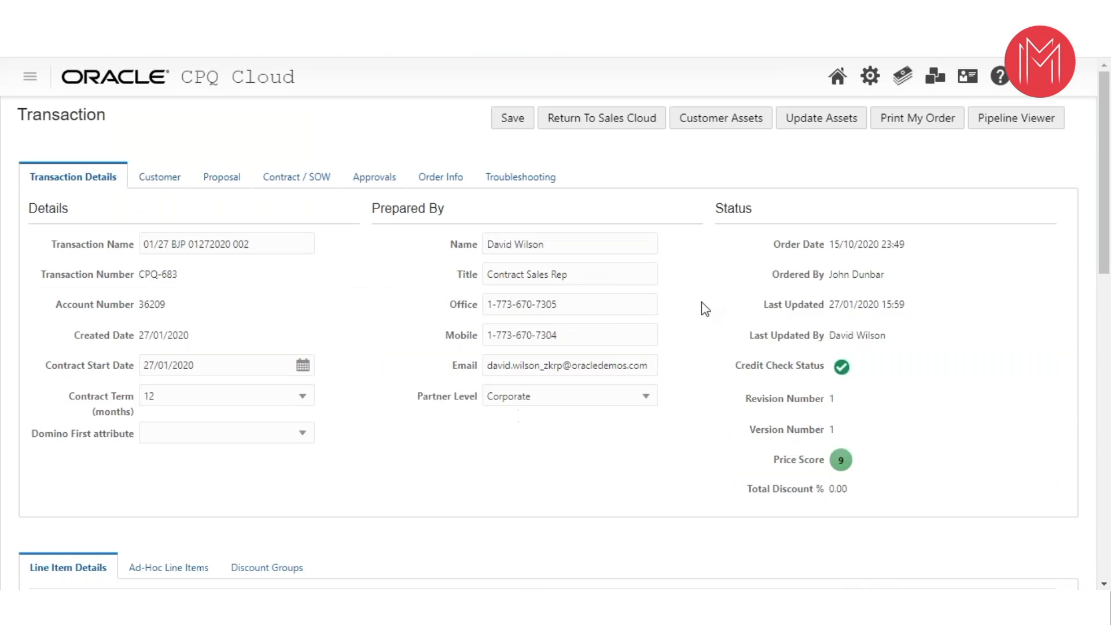
- Examine the transaction's line item columns, from fee type and contract dates to discounts and net amounts, plus its pricing totals
scroll(703, 307, down, 8)
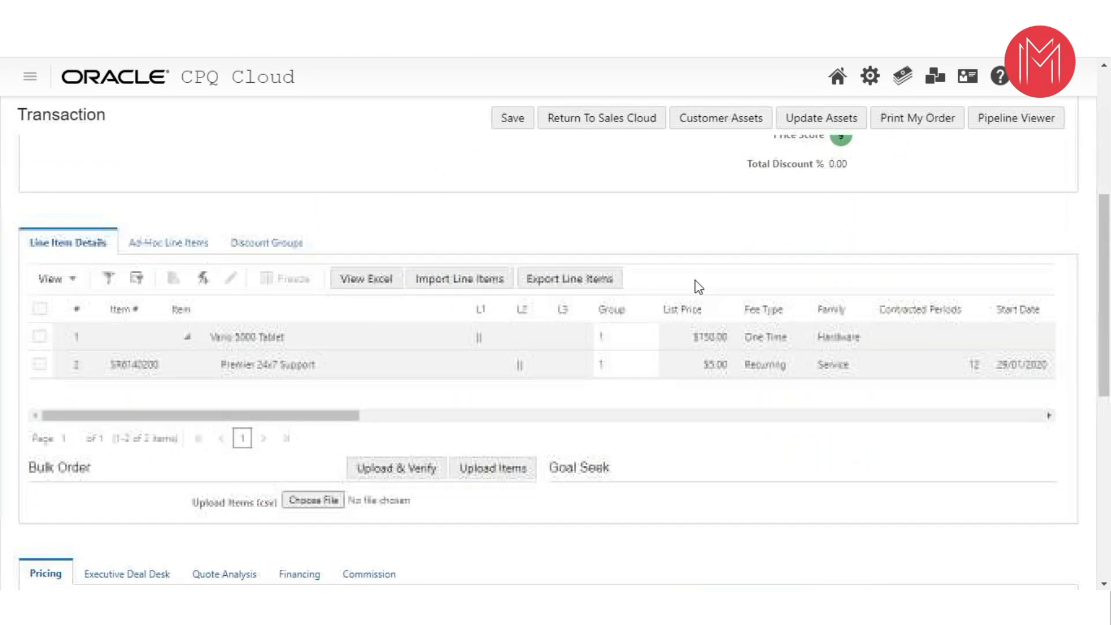
drag(109, 253, 340, 250)
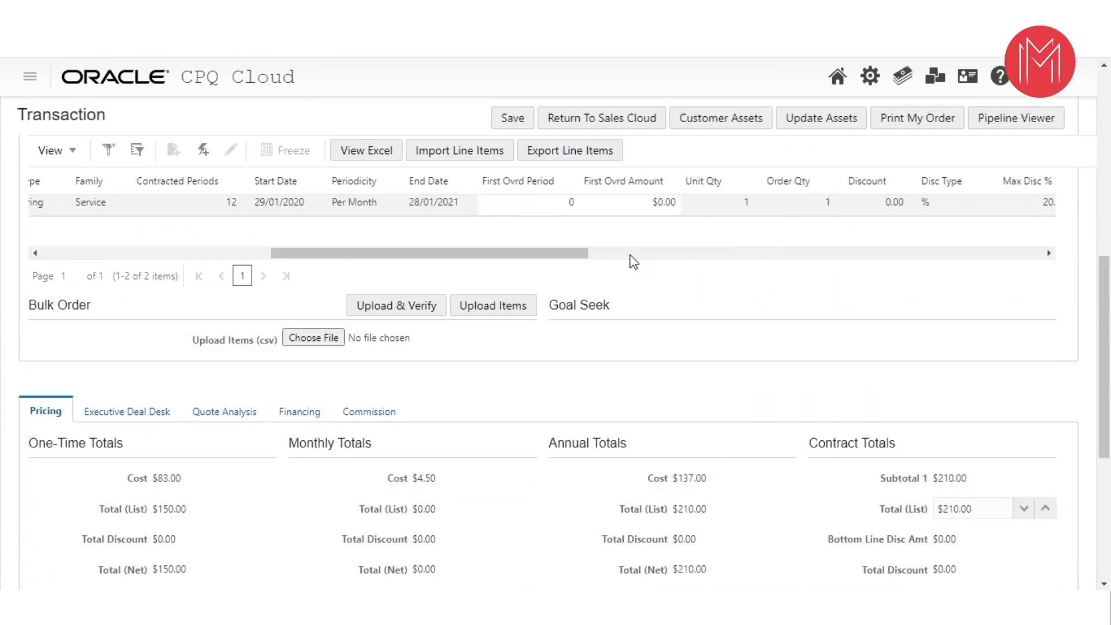
scroll(630, 256, down, 2)
scroll(652, 362, up, 4)
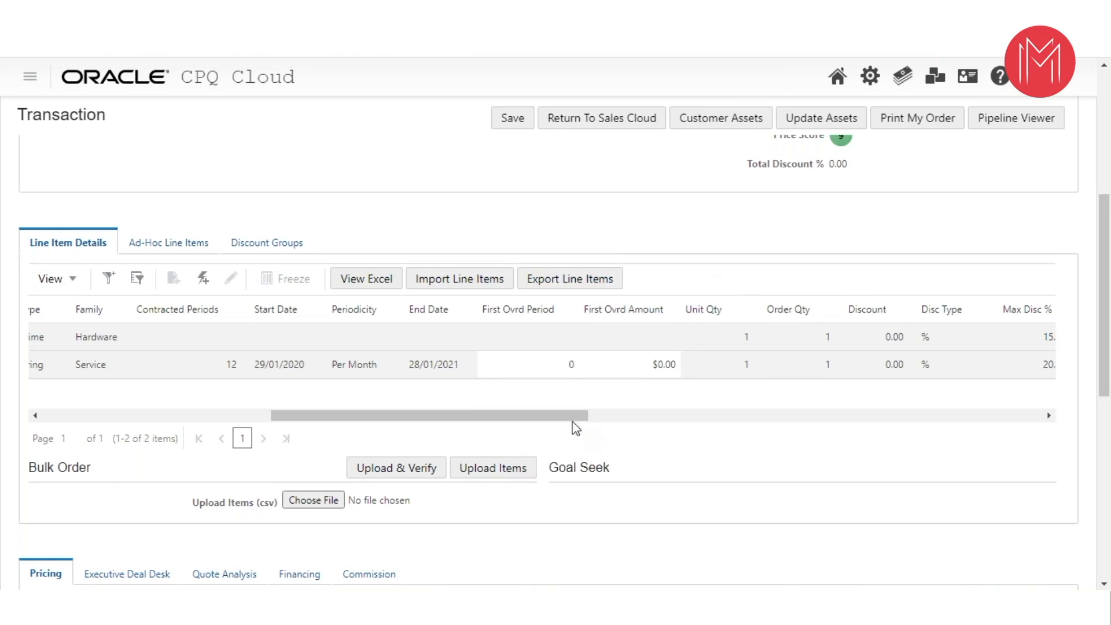
drag(572, 419, 701, 414)
scroll(691, 292, down, 1)
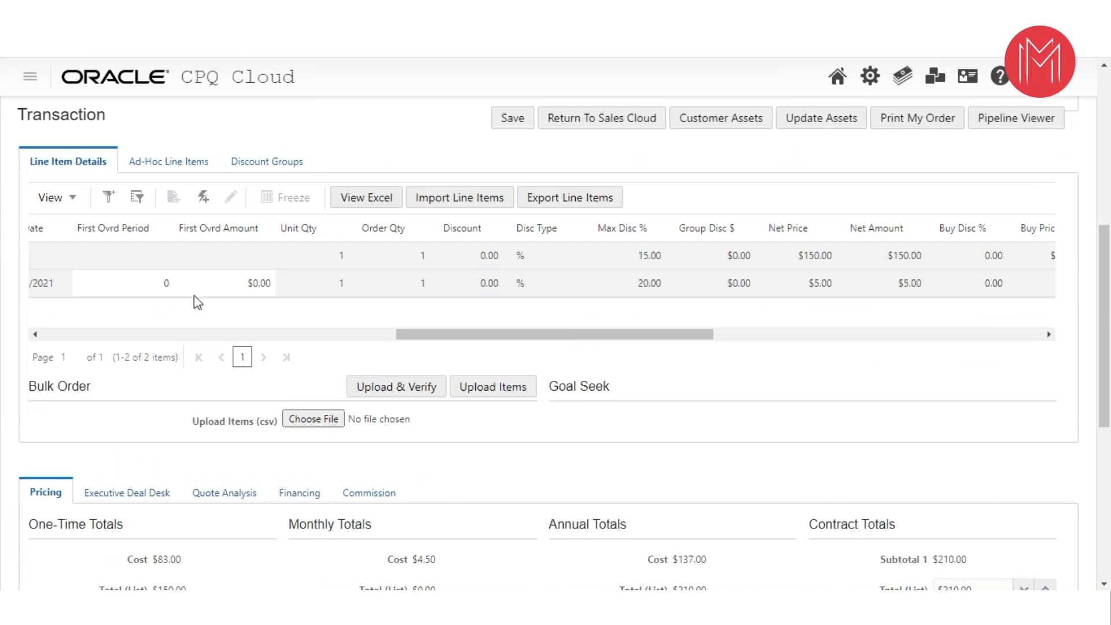
drag(444, 340, 280, 333)
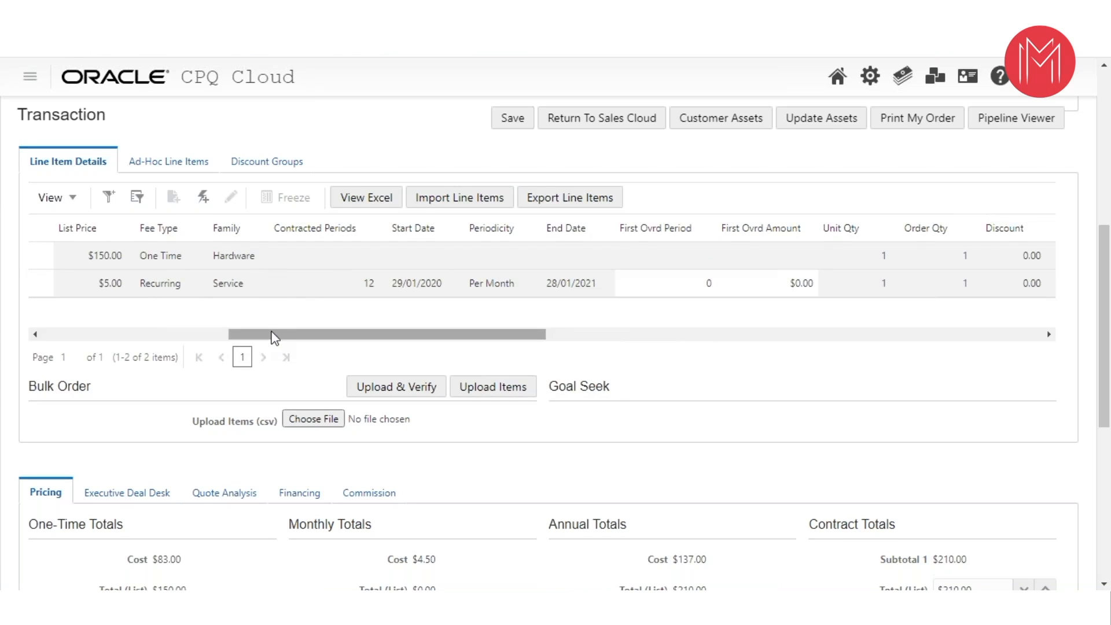
drag(286, 335, 384, 335)
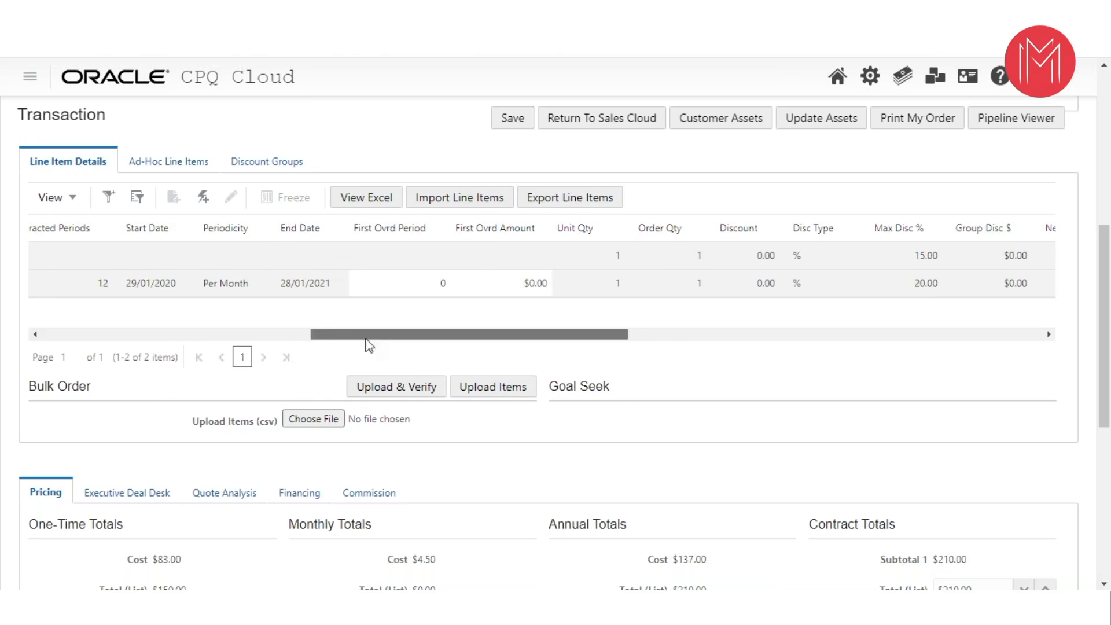
drag(366, 336, 389, 335)
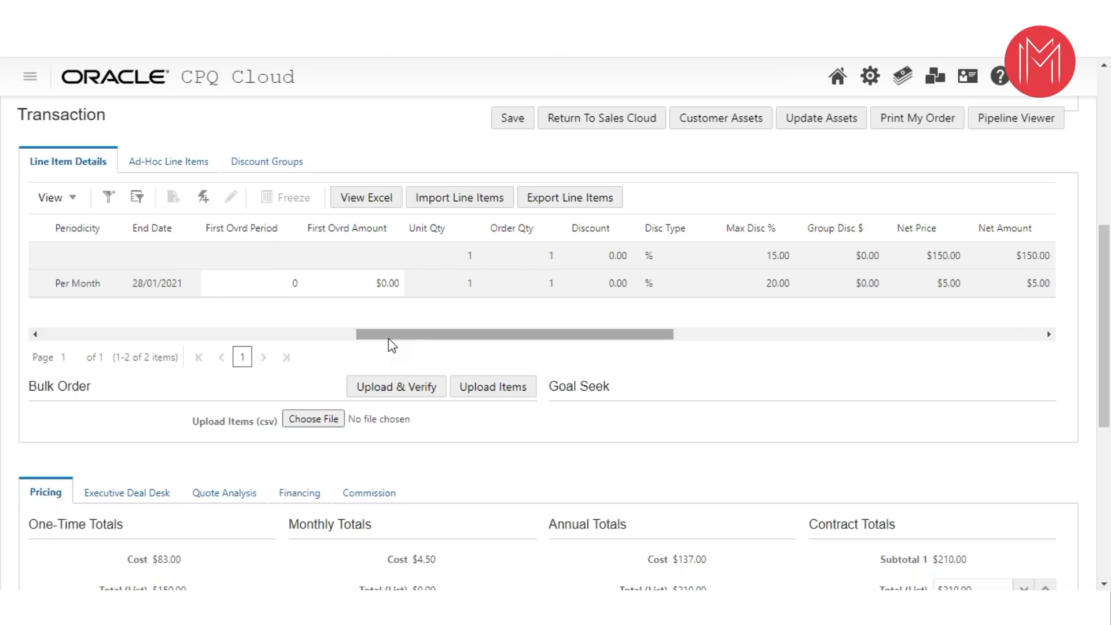
- Export the transaction's line items and open the downloaded file in Excel
scroll(387, 339, down, 1)
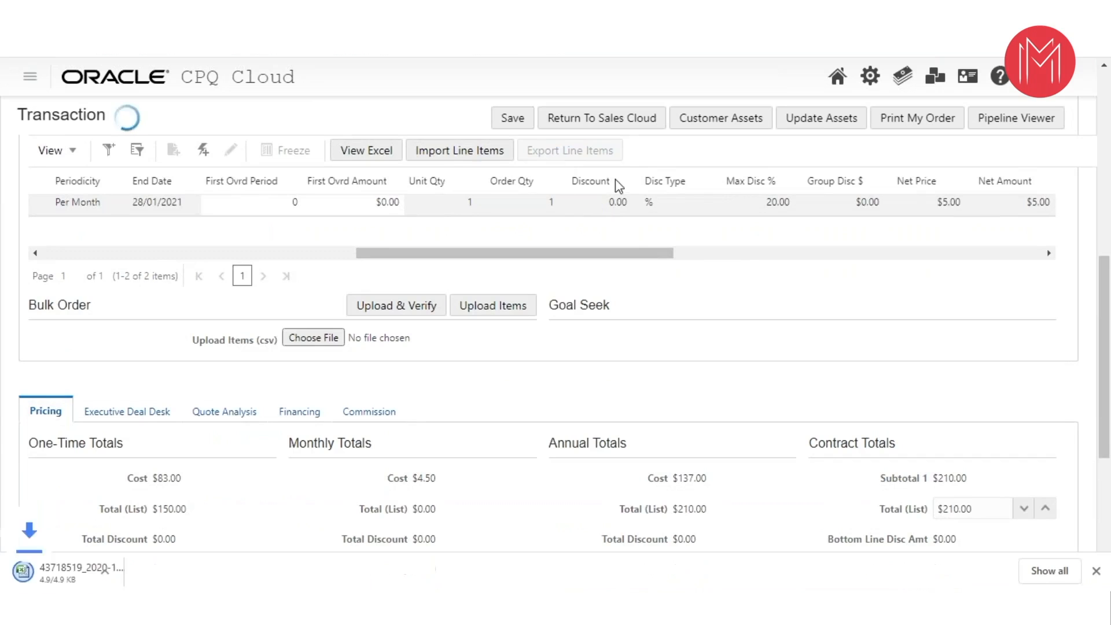
click(134, 570)
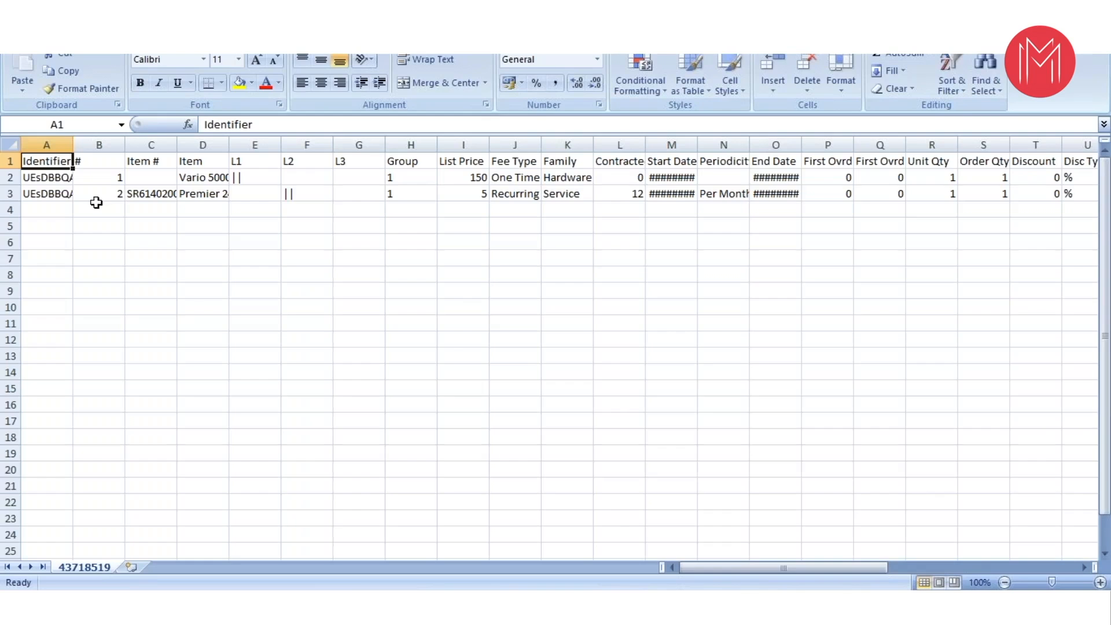
- Check the first line item's identifier in the exported sheet and return to the transaction in the browser
click(55, 178)
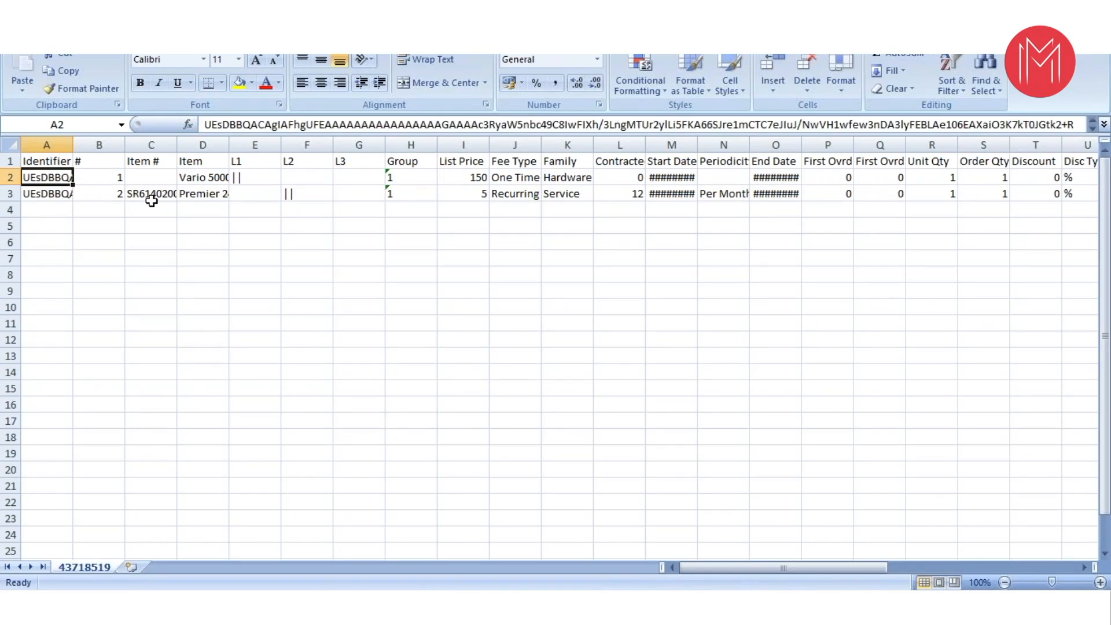
click(152, 197)
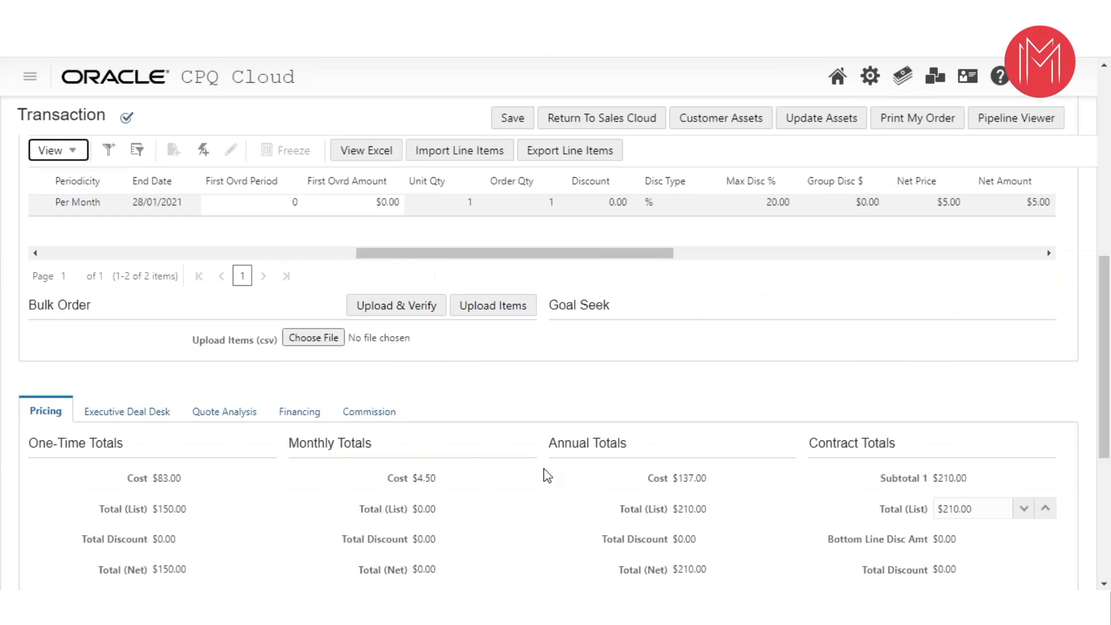
scroll(654, 268, down, 3)
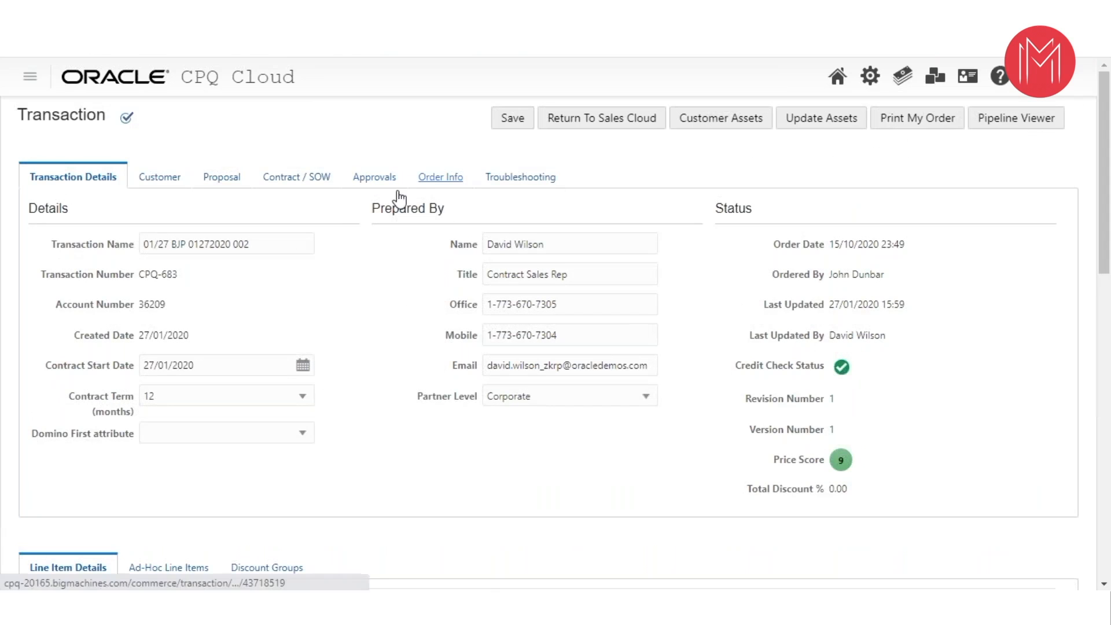
- Open the transaction's proposal settings and generate the proposal document
click(220, 180)
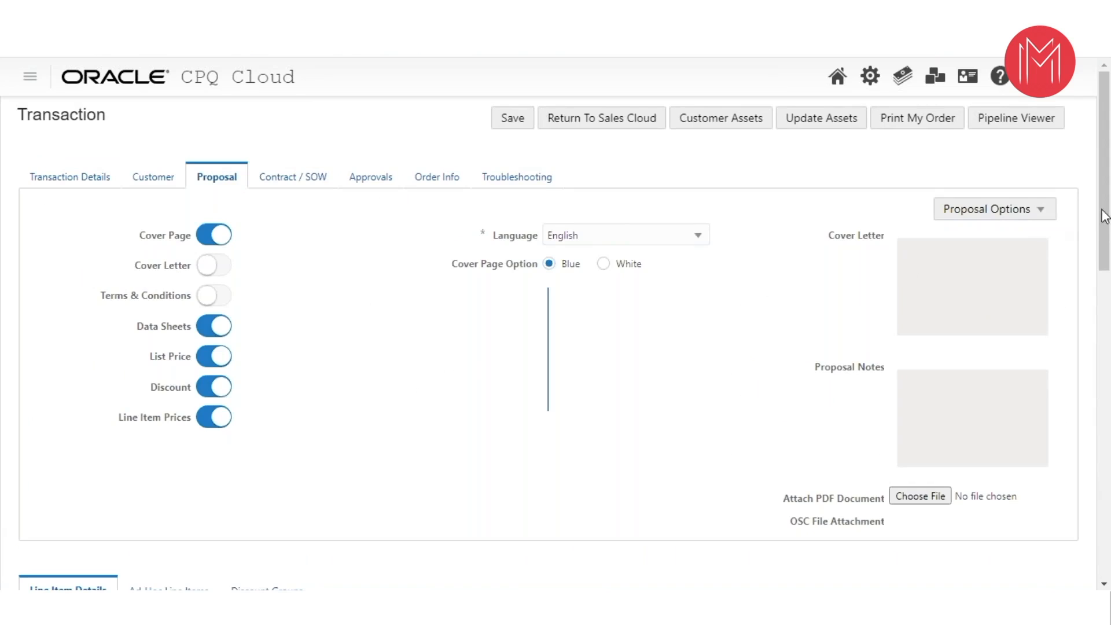
drag(1102, 214, 1098, 272)
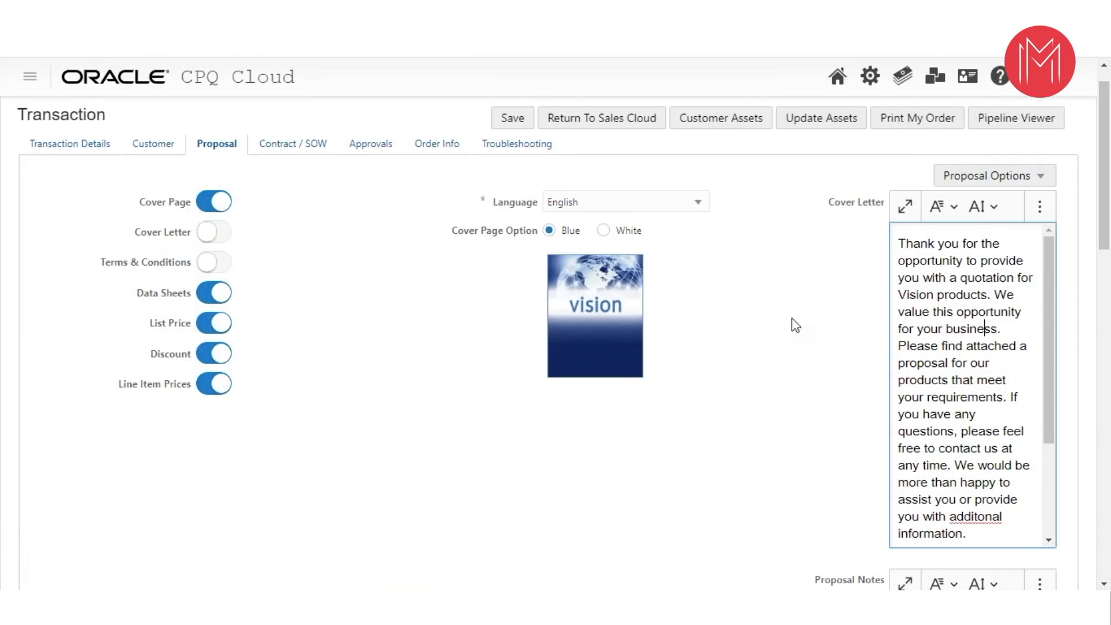
click(995, 176)
click(984, 224)
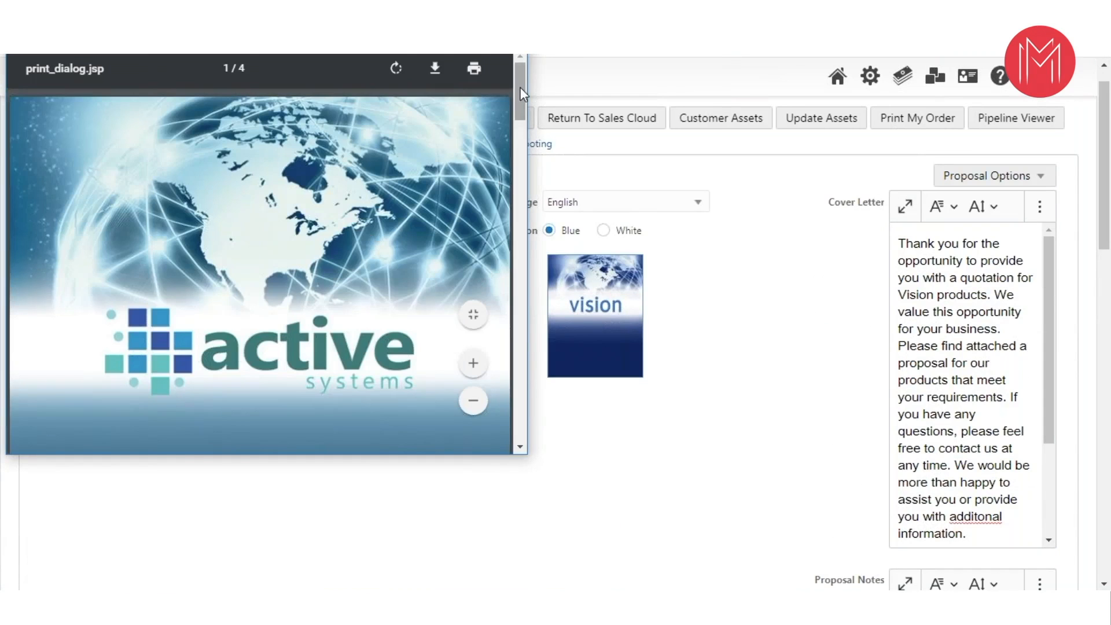
- Examine the generated proposal's cover page and table of contents page
scroll(519, 103, down, 2)
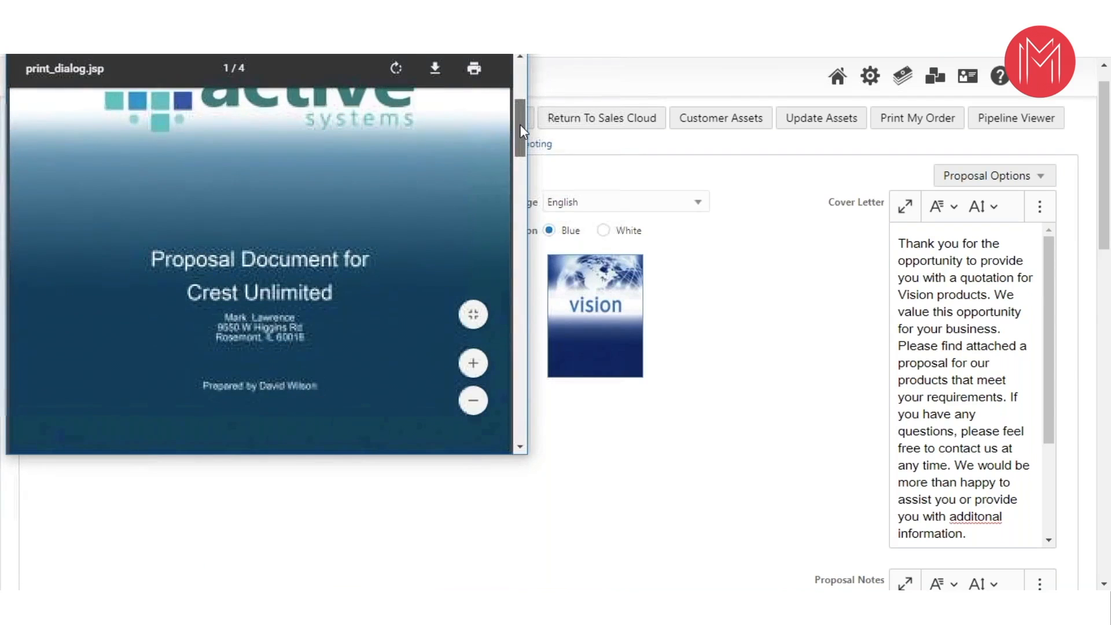
scroll(519, 106, up, 2)
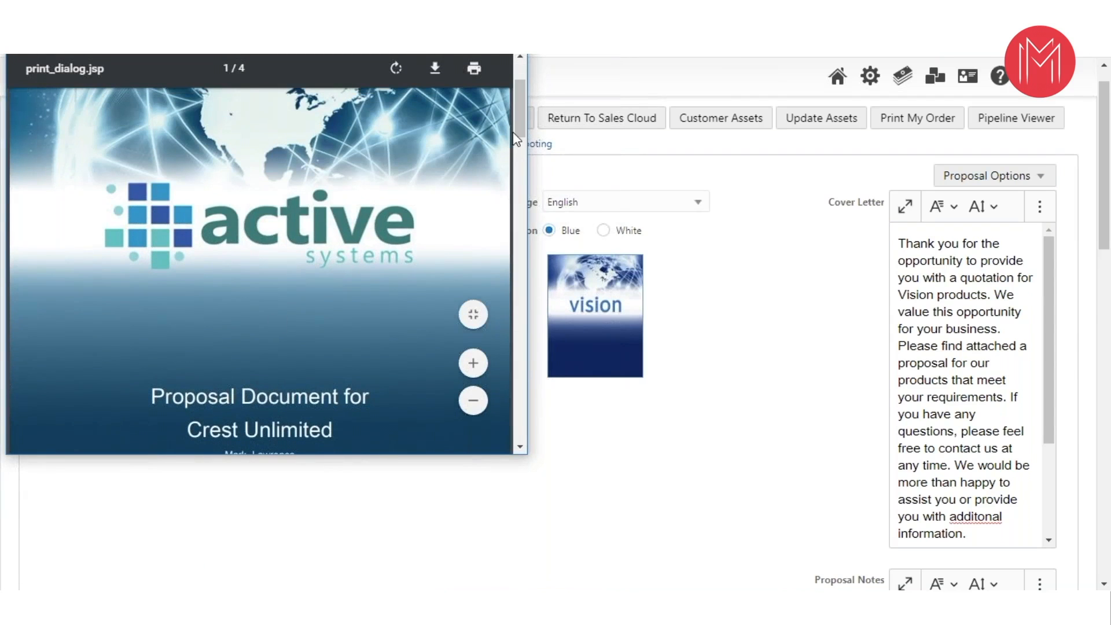
scroll(519, 106, down, 3)
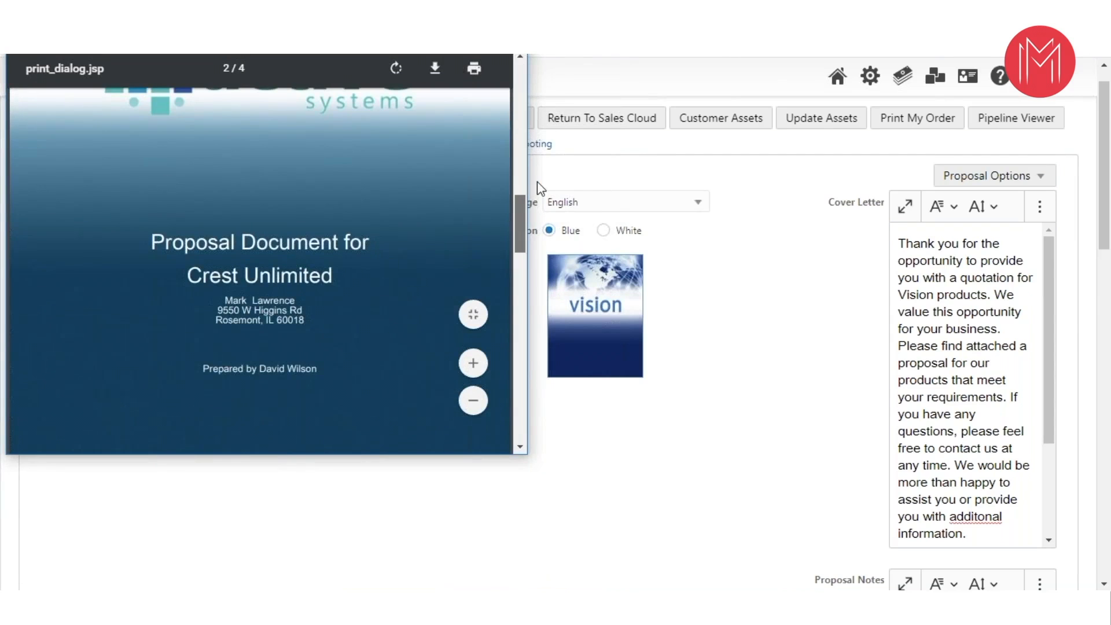
scroll(298, 237, down, 4)
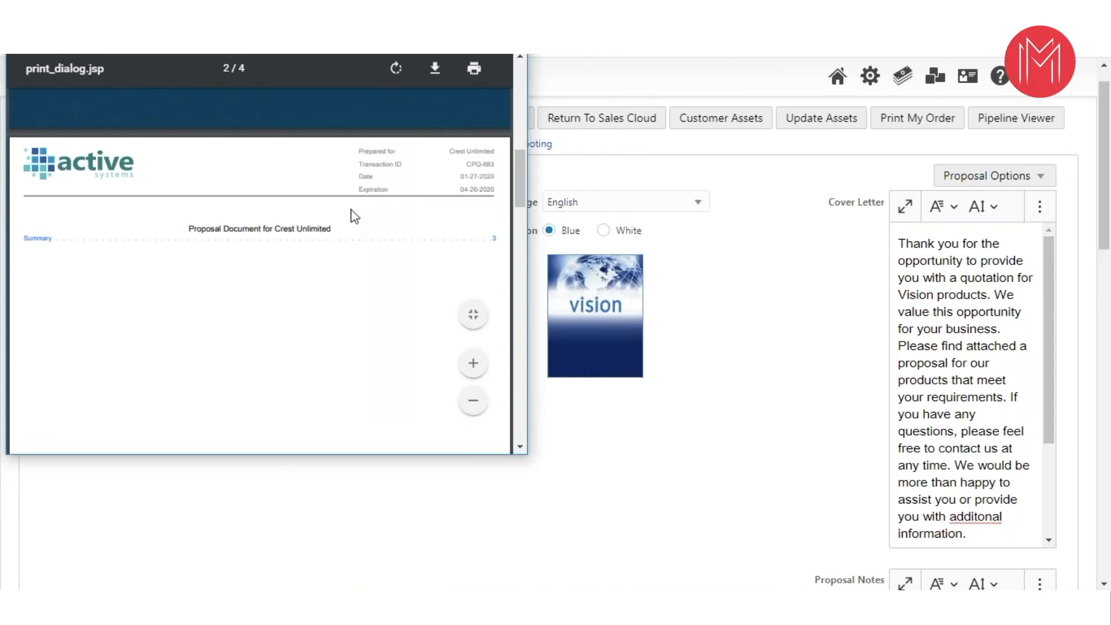
mouse_move(519, 181)
mouse_down()
mouse_move(523, 223)
mouse_move(512, 177)
mouse_up()
scroll(365, 338, up, 5)
scroll(370, 319, down, 10)
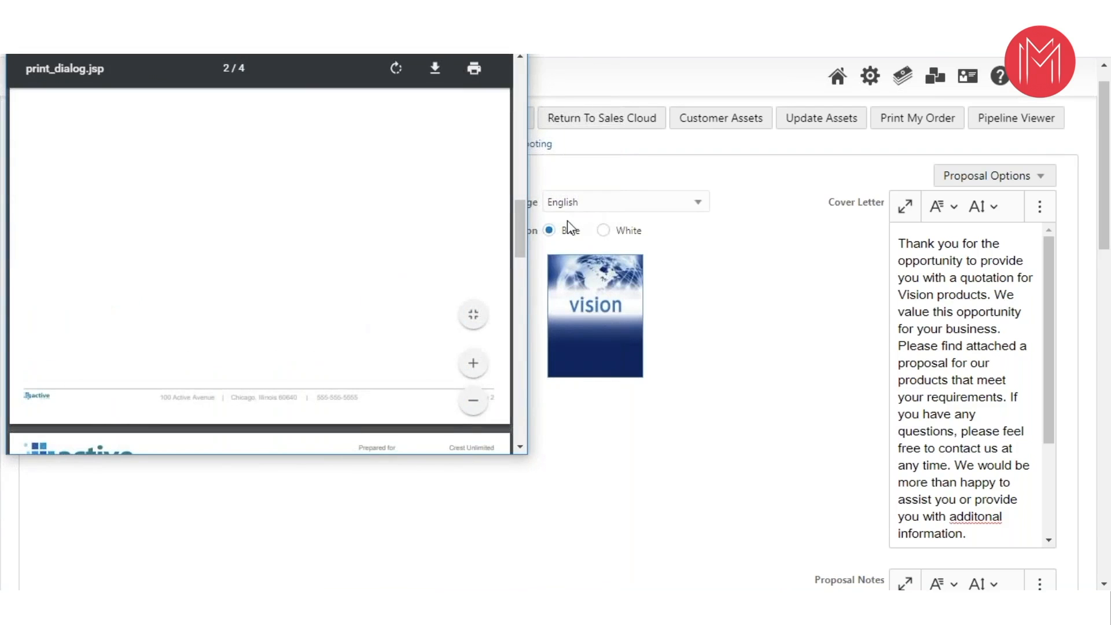
scroll(524, 272, down, 3)
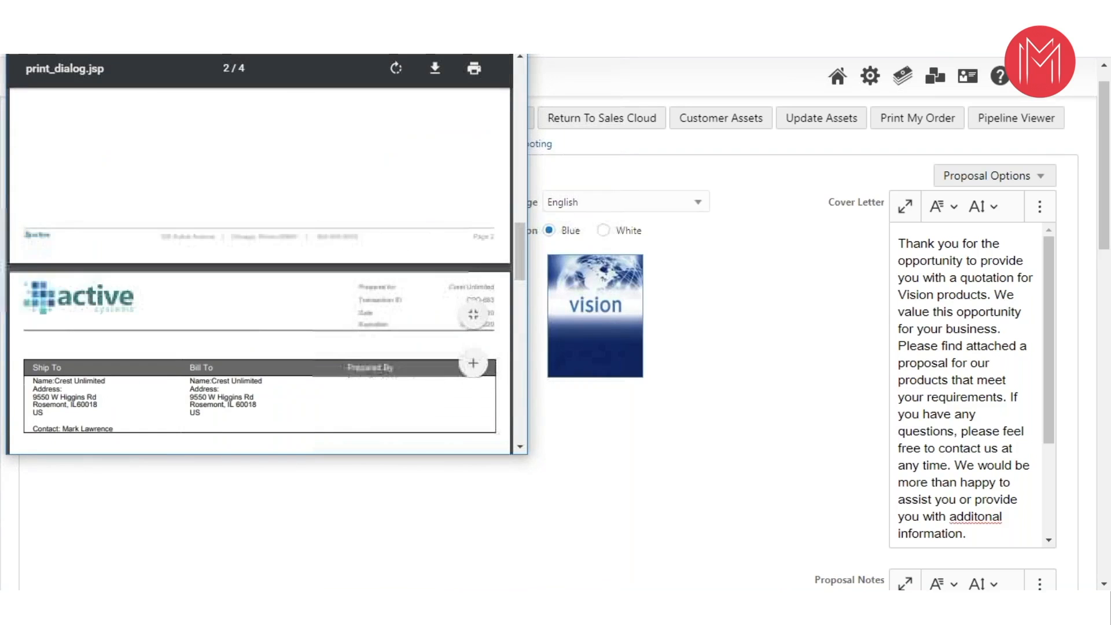
- Enlarge the proposal document and examine its ship-to and bill-to details, line item summary and total contract value through the last page
click(471, 12)
scroll(520, 363, down, 4)
scroll(524, 369, up, 2)
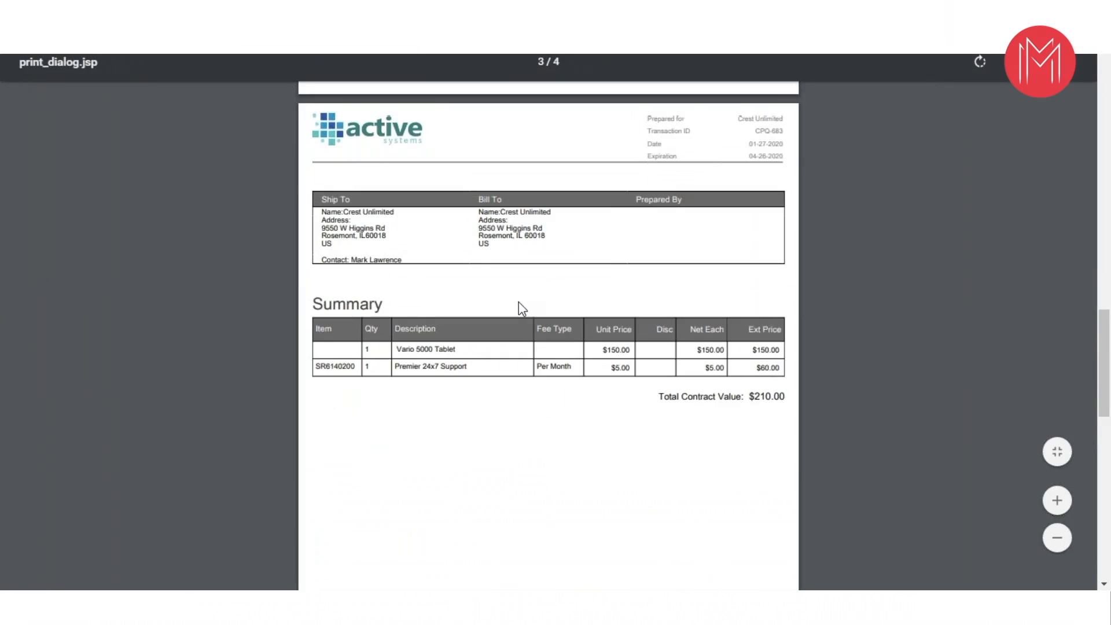
scroll(518, 302, up, 4)
scroll(515, 307, down, 4)
scroll(515, 306, up, 8)
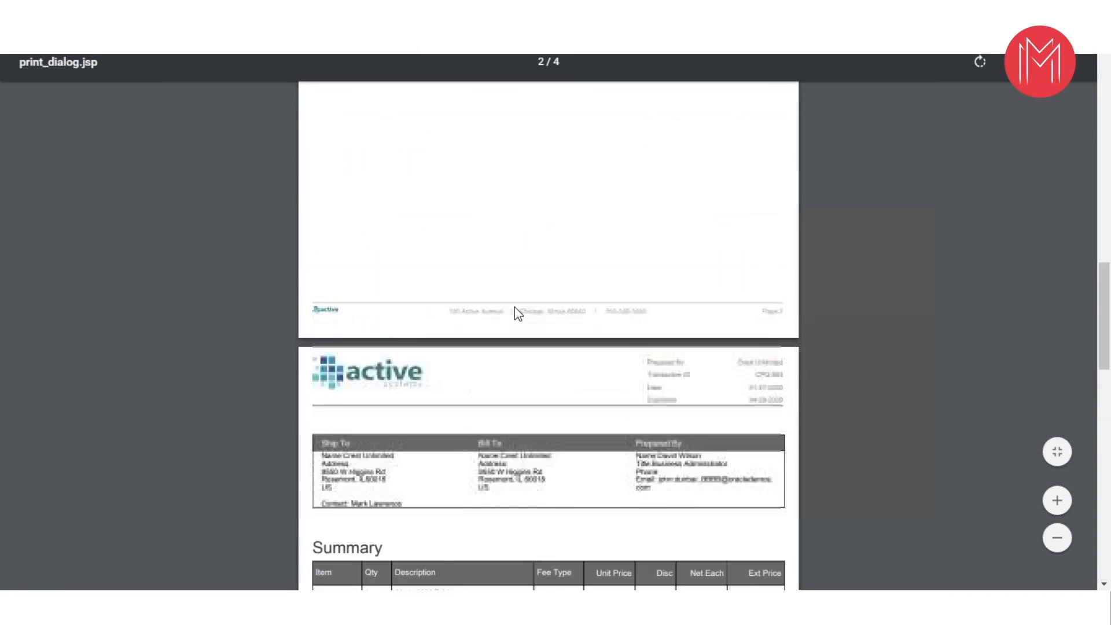
scroll(507, 334, up, 5)
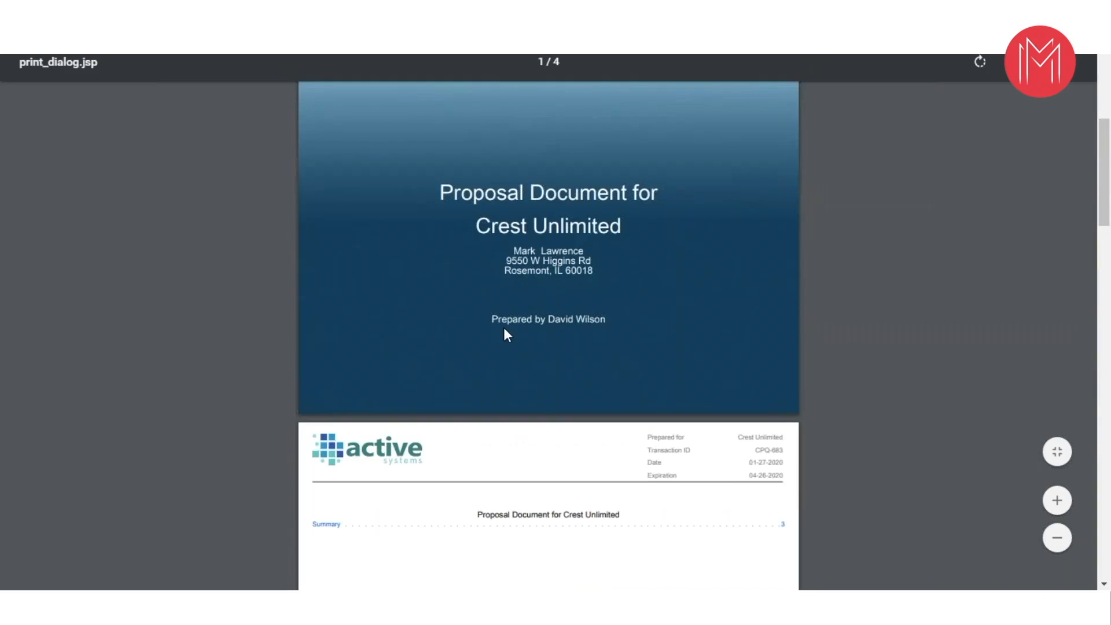
scroll(561, 349, up, 5)
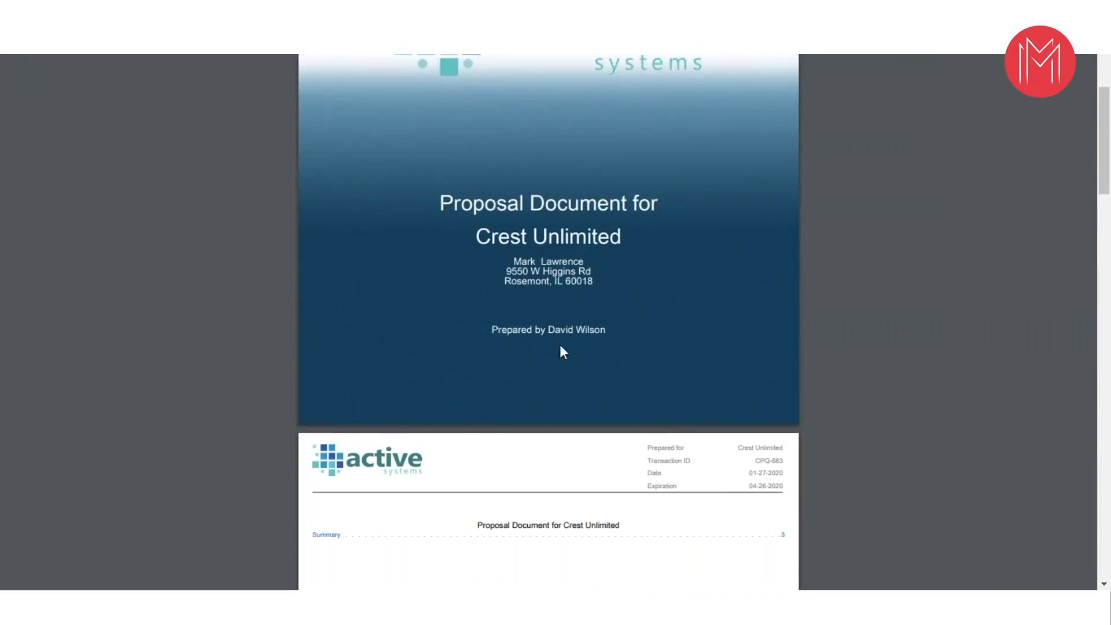
scroll(561, 351, down, 14)
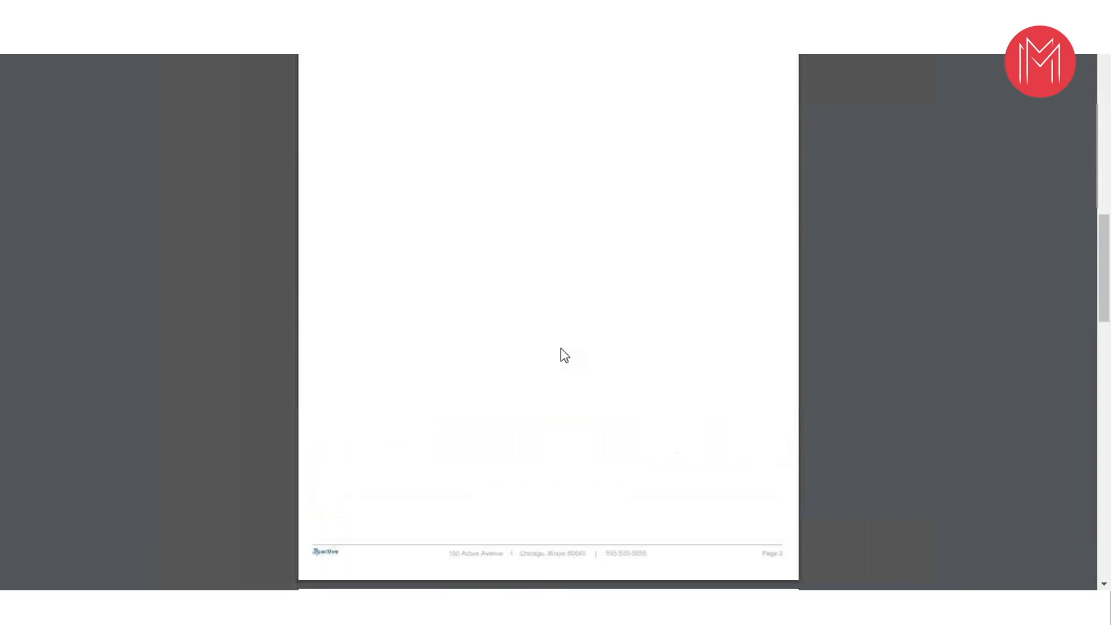
scroll(550, 346, down, 5)
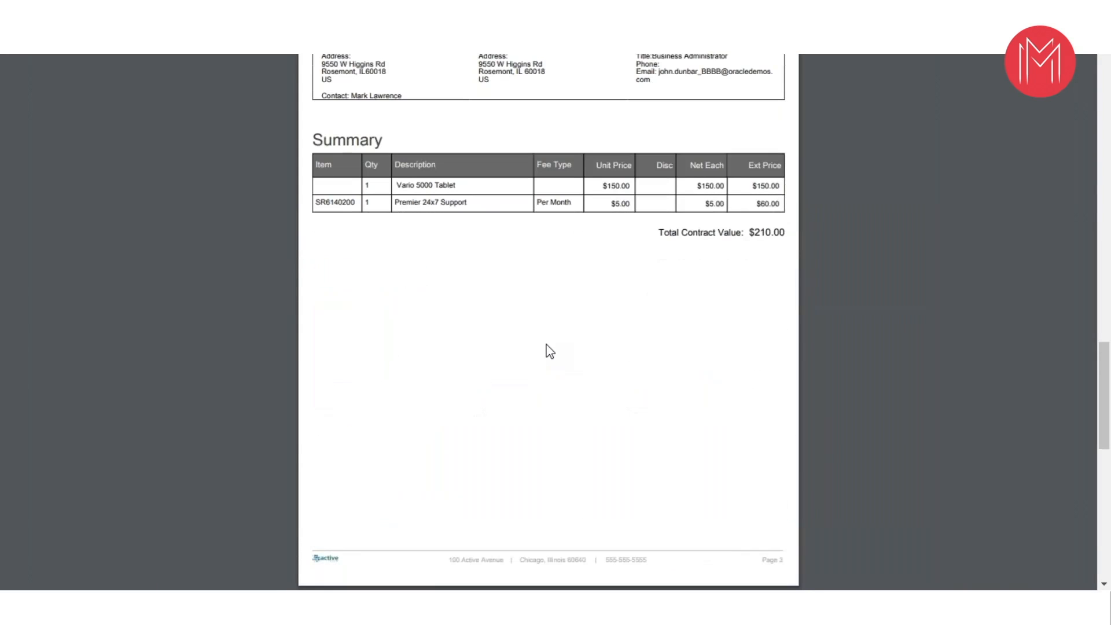
scroll(549, 350, down, 5)
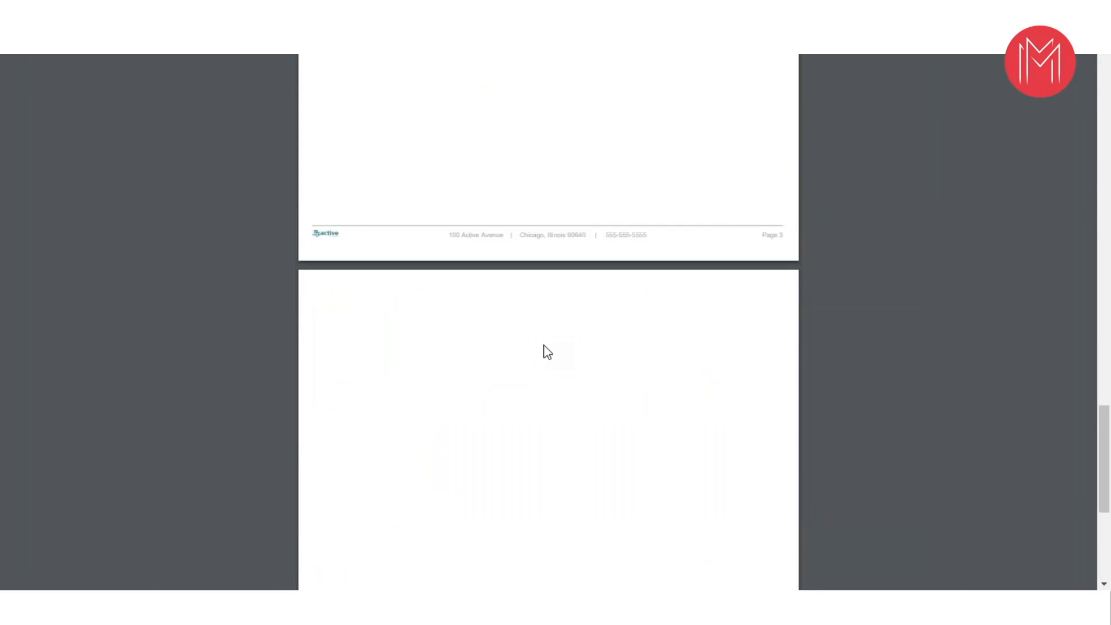
scroll(548, 349, down, 5)
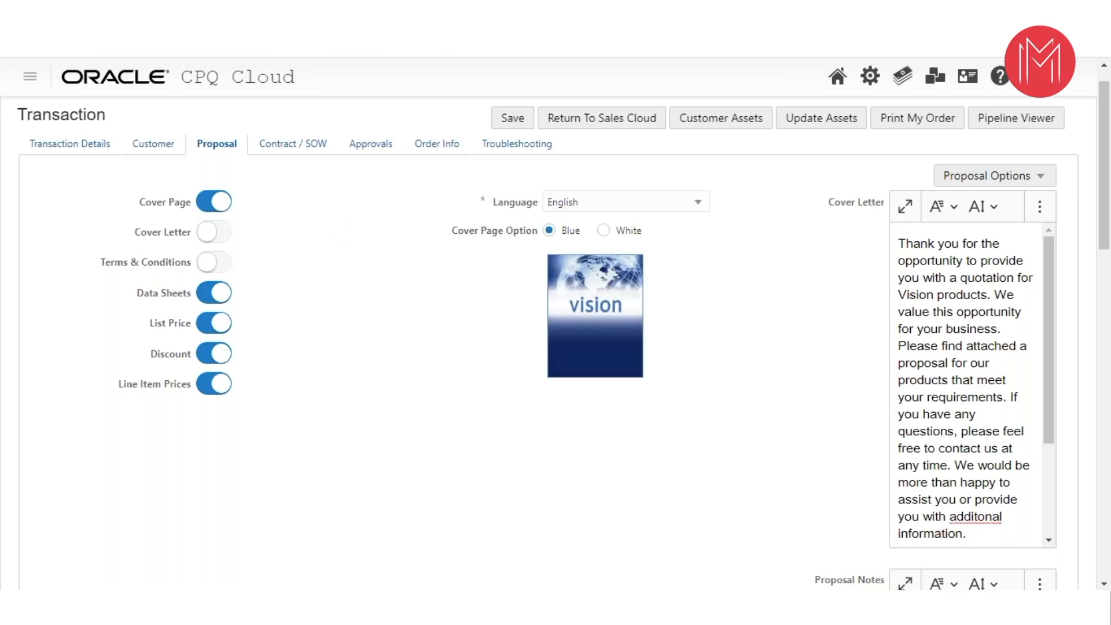
- Open the Administration Platform in a new browser tab and duplicate the transaction's tab
right_click(872, 77)
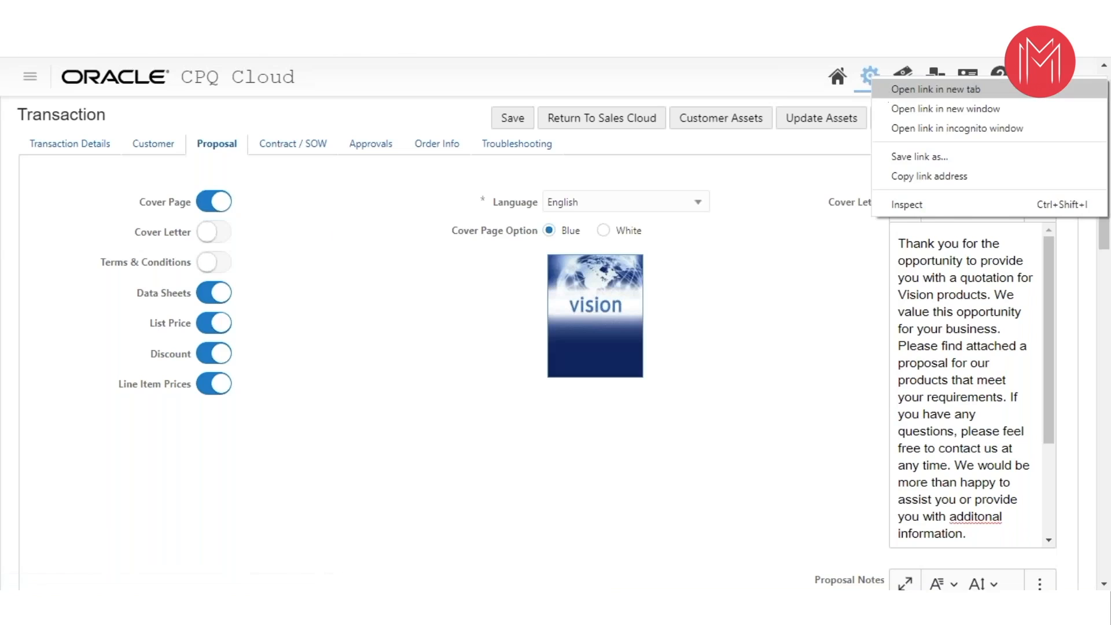
click(392, 81)
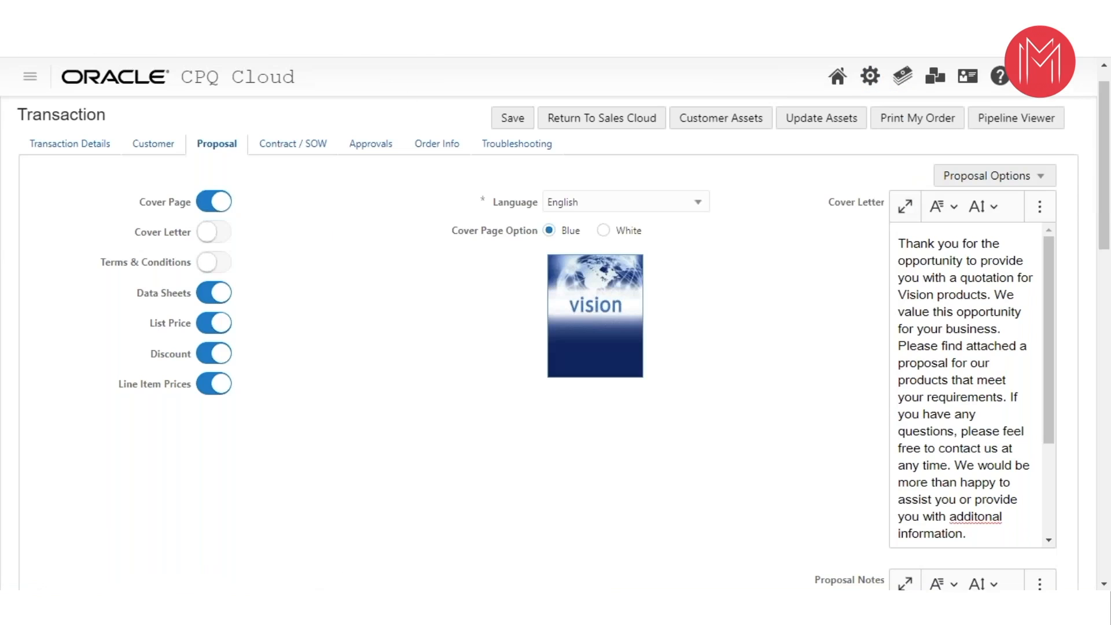
right_click(321, 51)
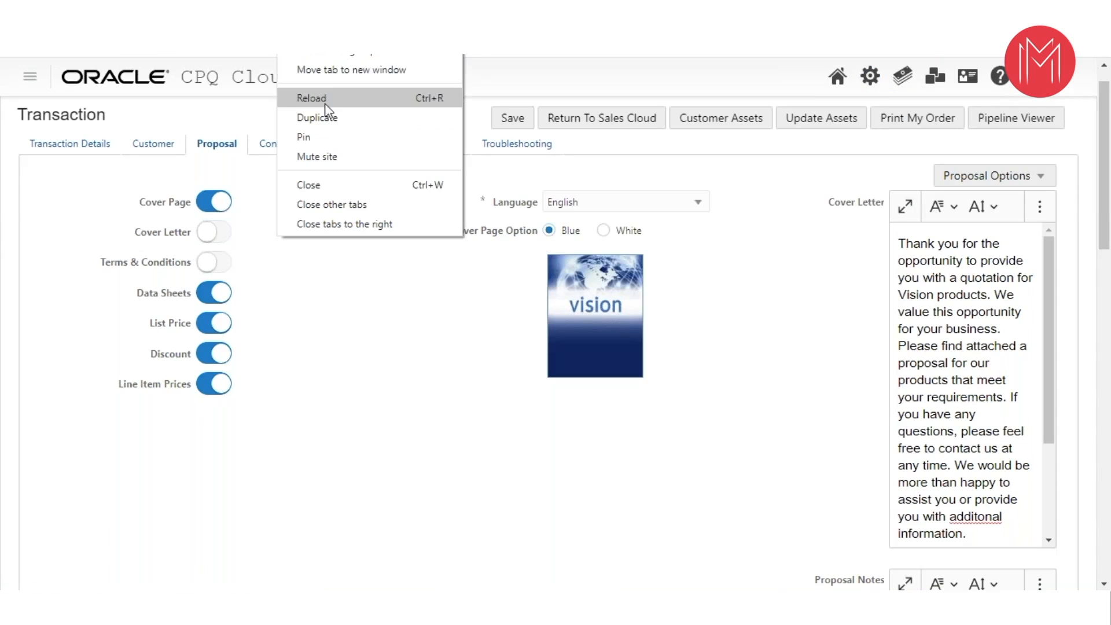
click(317, 117)
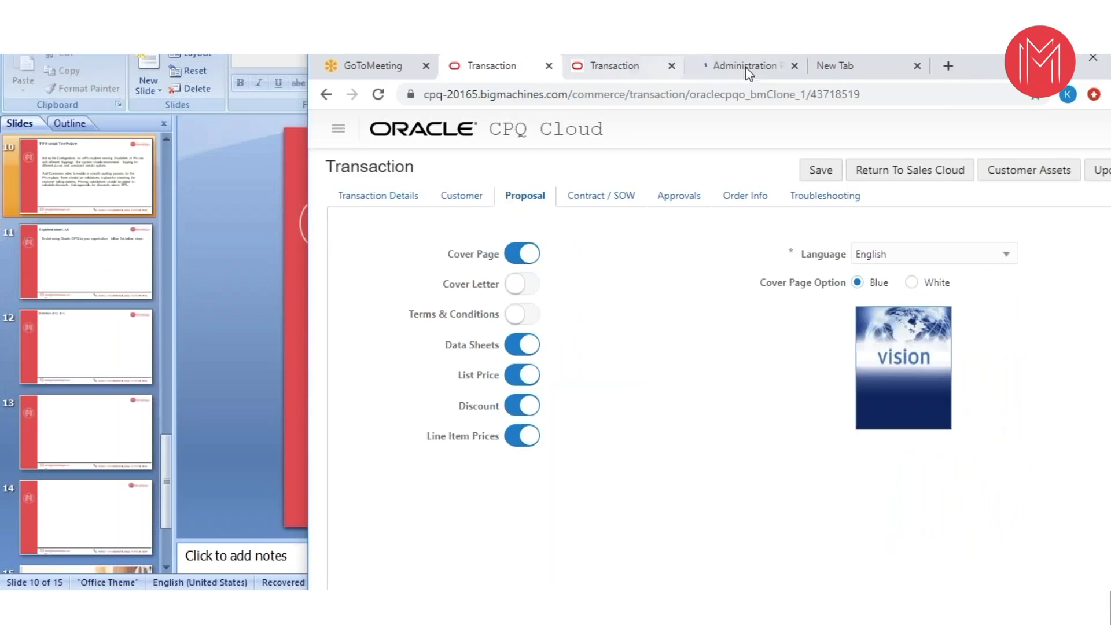
click(745, 67)
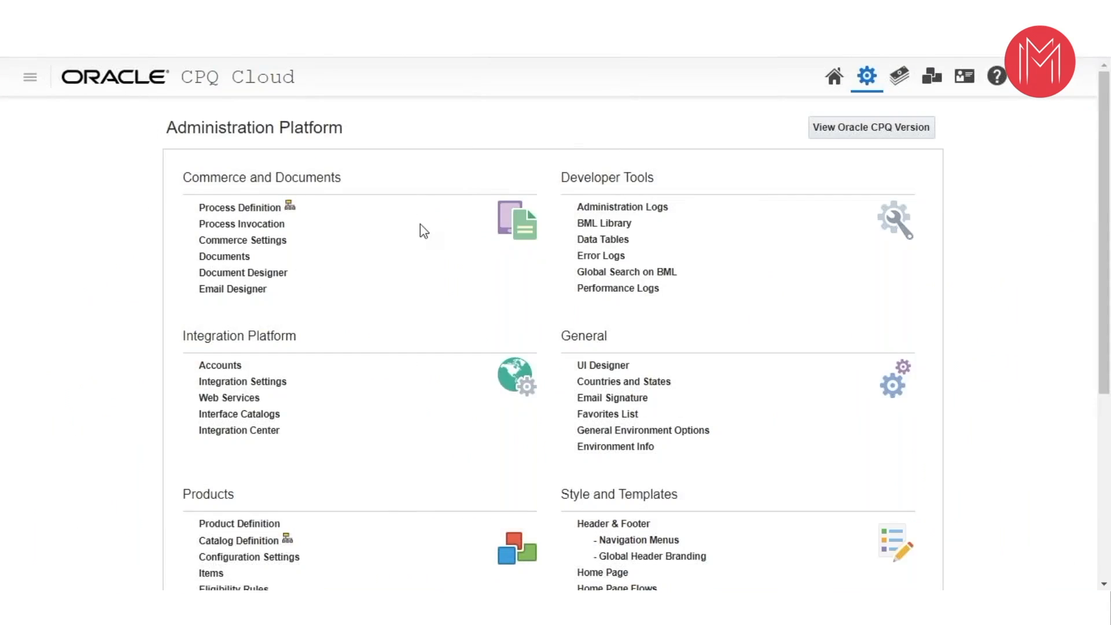
- Examine the administration sections, from Commerce and Documents, Integration Platform and Developer Tools to Products, Users and Utilities
scroll(422, 252, down, 1)
scroll(390, 238, up, 1)
scroll(428, 258, down, 3)
scroll(410, 238, down, 2)
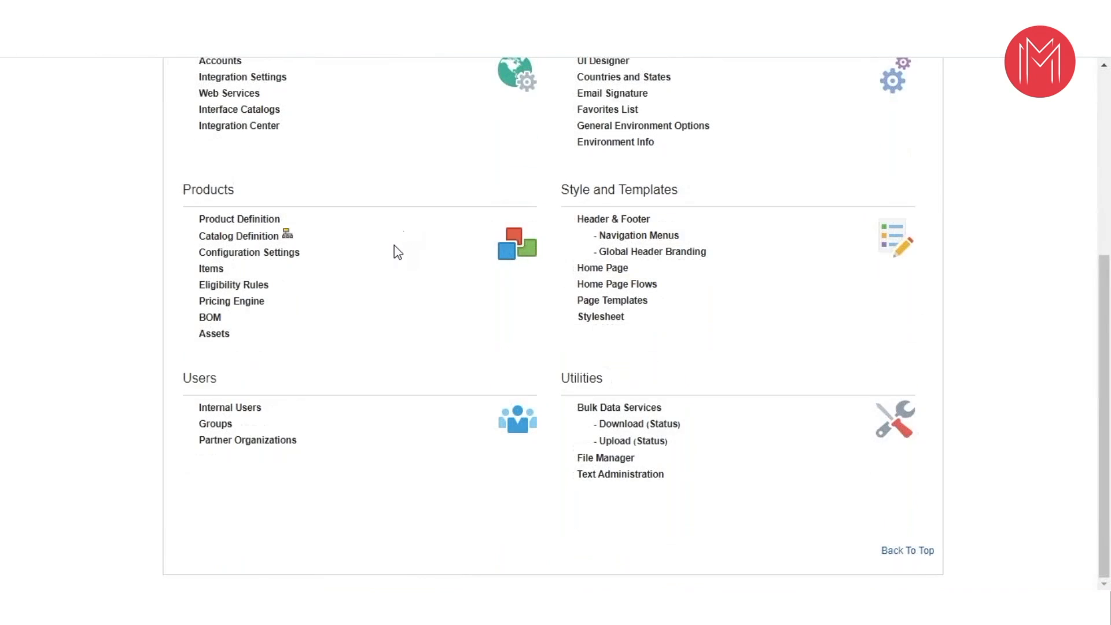
scroll(396, 243, up, 4)
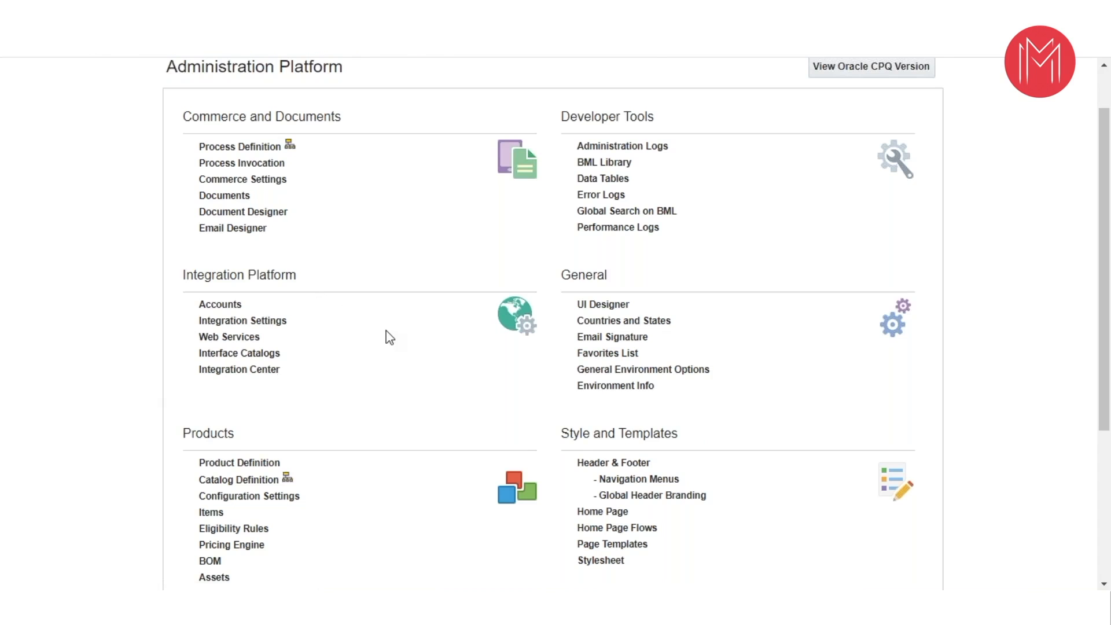
scroll(386, 335, down, 2)
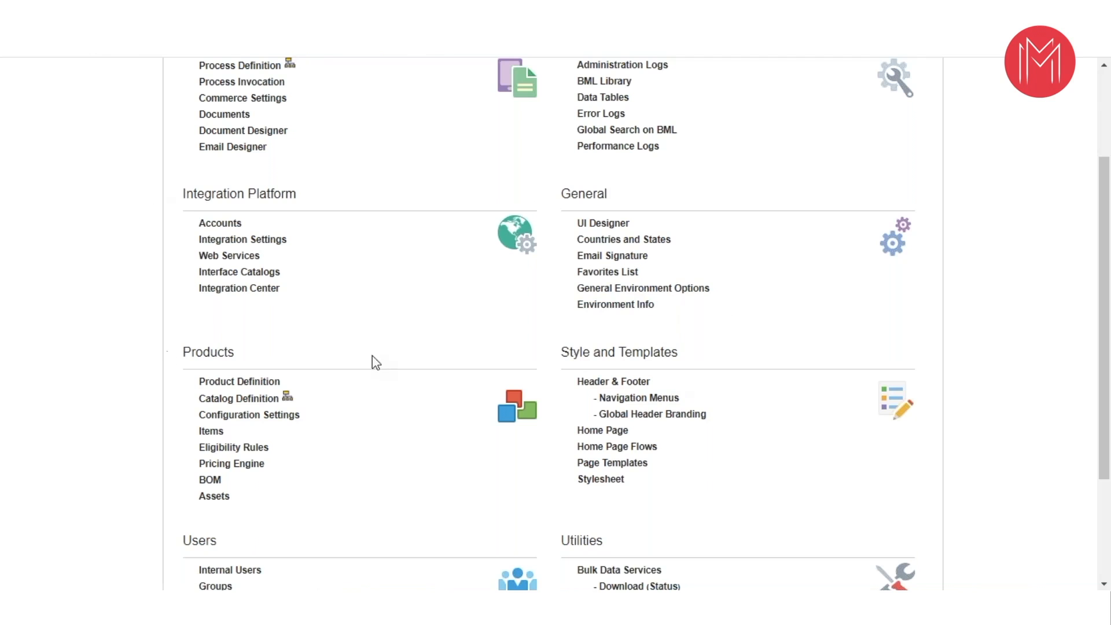
scroll(384, 355, down, 3)
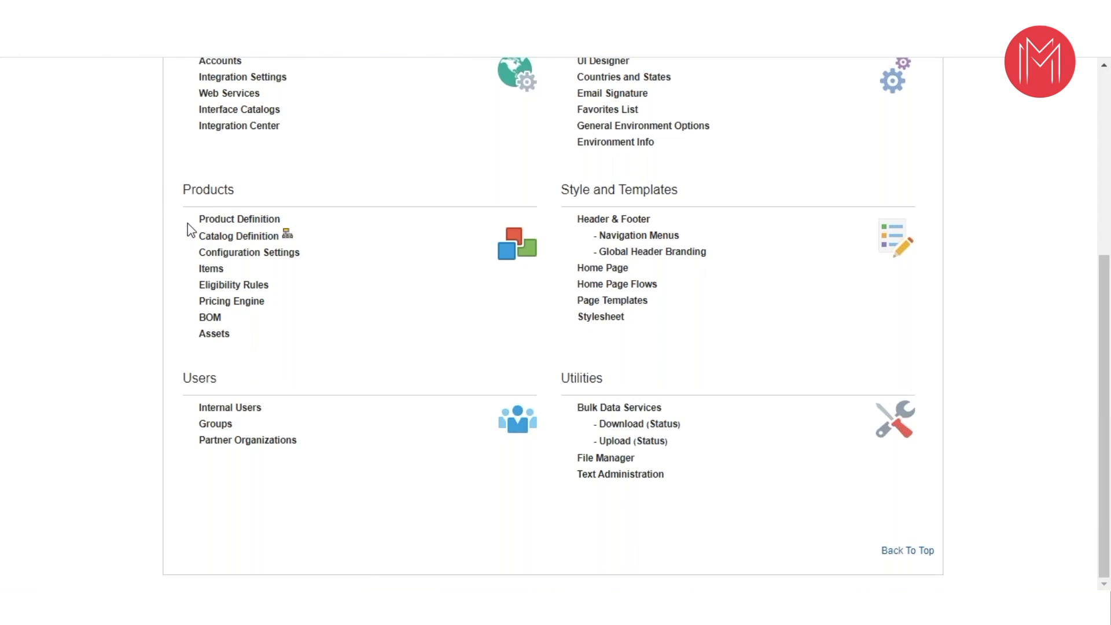
- Open Catalog Definition in a new browser tab and go back to the transaction
right_click(252, 242)
click(266, 248)
key(alt+Left)
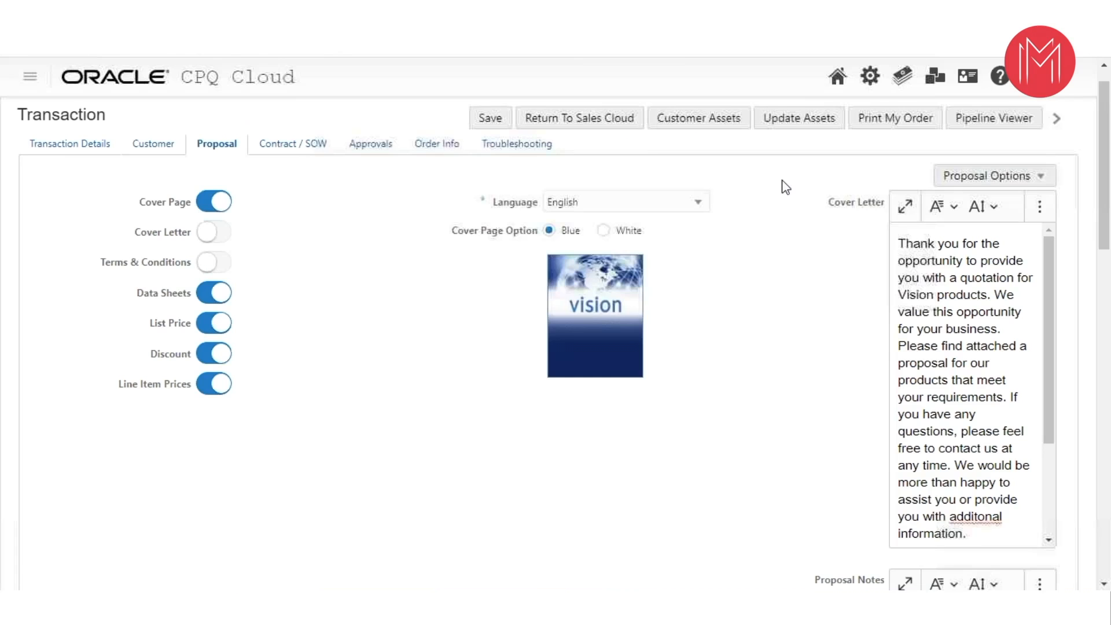
- Go to the home page and view the Vision Servers product family with its product line and server models
click(840, 81)
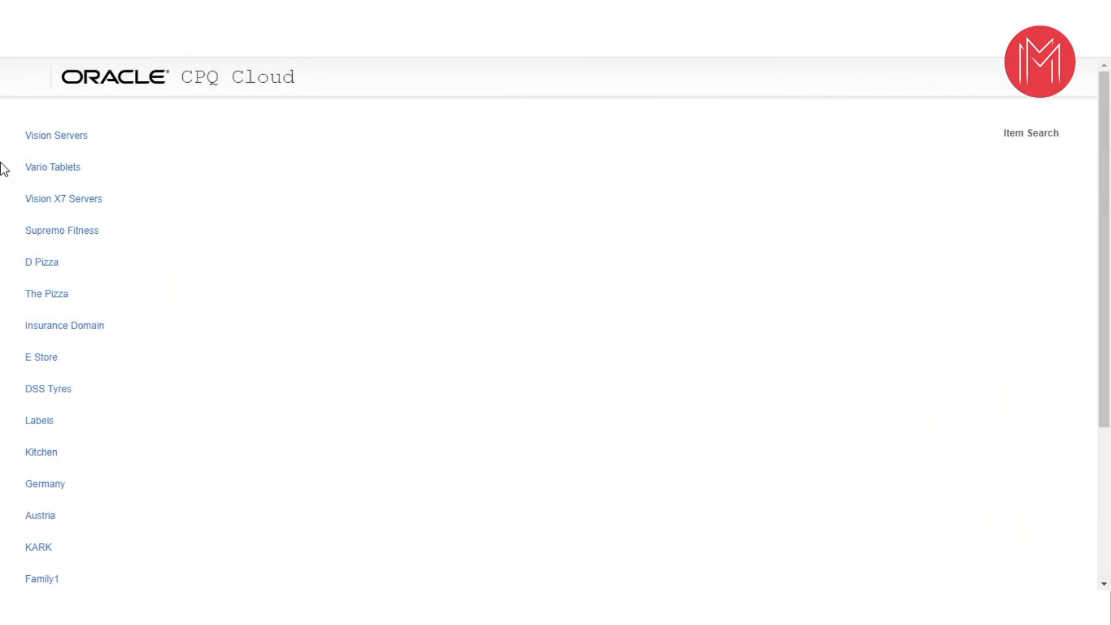
click(65, 139)
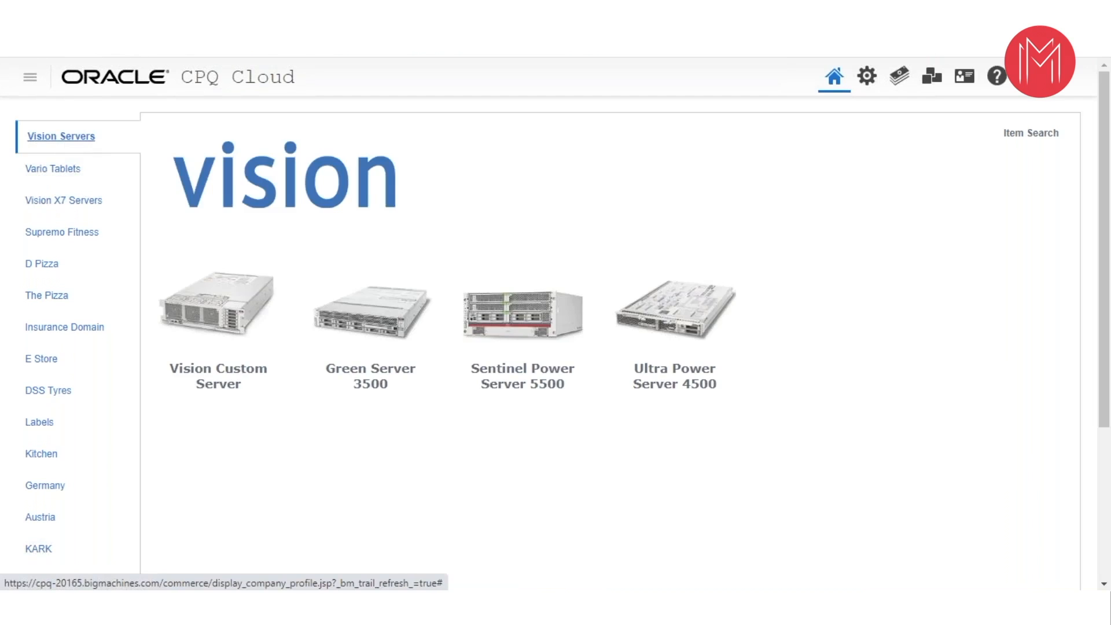
mouse_move(67, 142)
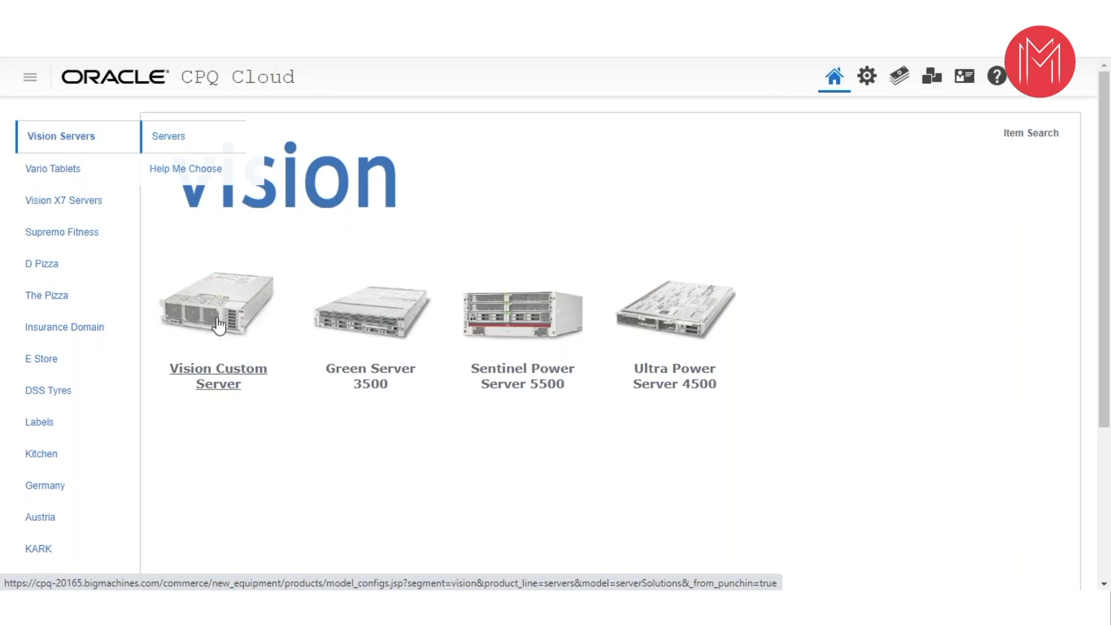
mouse_move(96, 184)
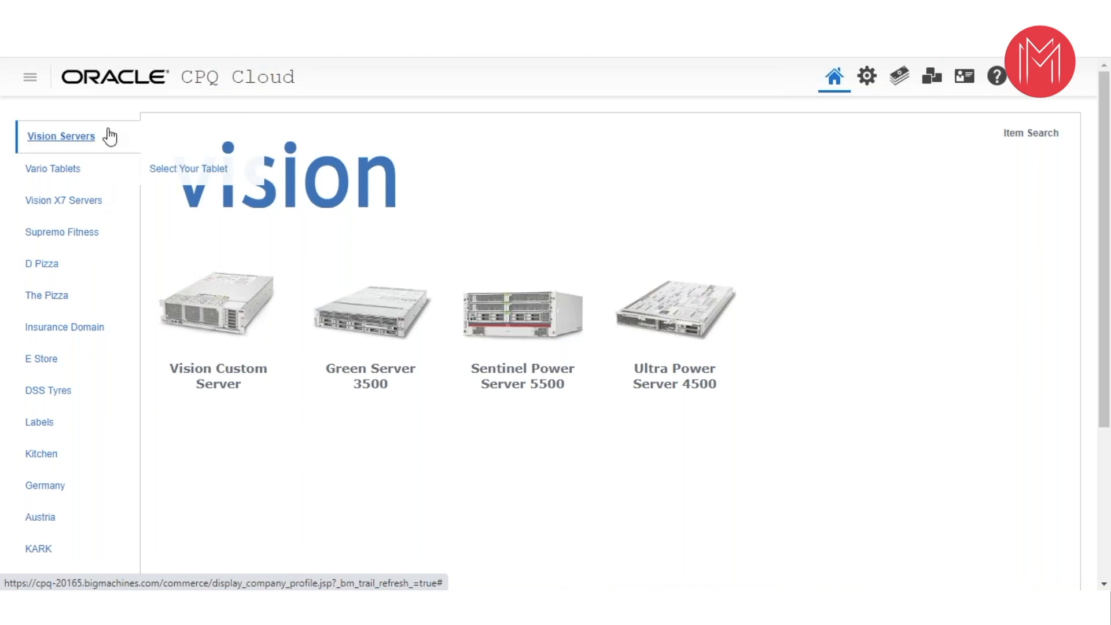
- Return to the supported products of the catalog definition and list all product families
click(247, 379)
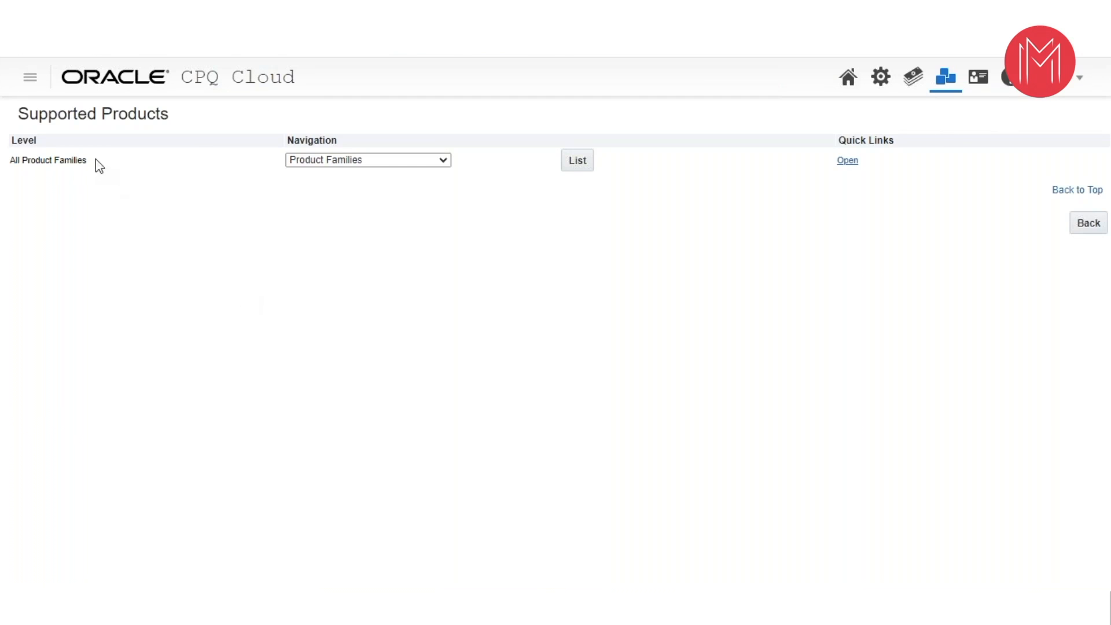
click(579, 166)
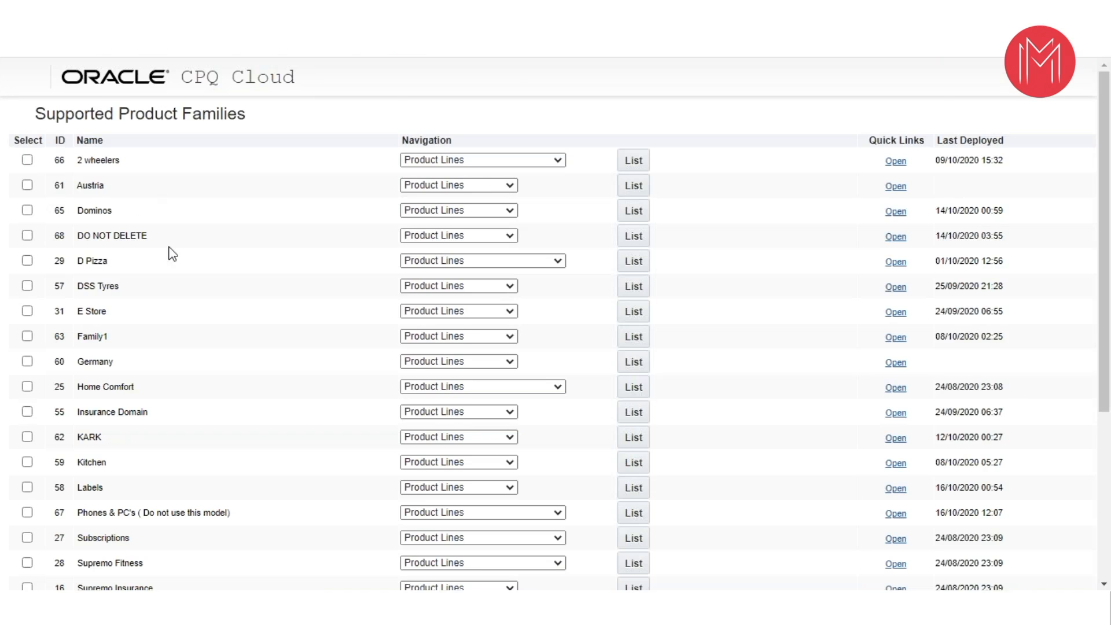
- Find Vision Servers among the supported product families and list its product lines
scroll(173, 252, down, 5)
scroll(193, 280, up, 5)
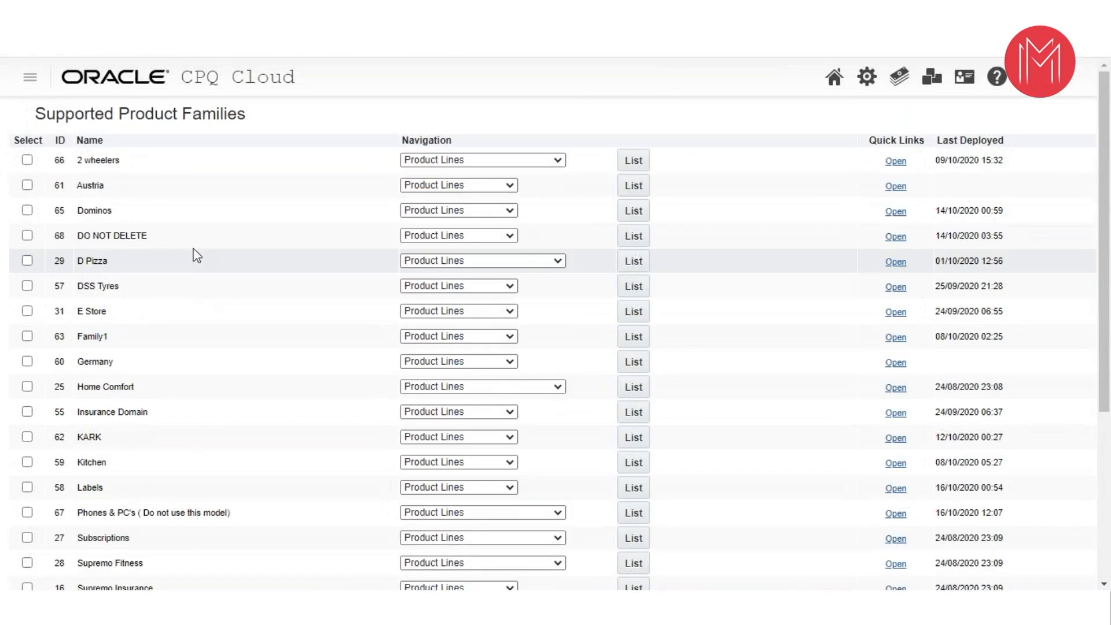
scroll(242, 312, down, 5)
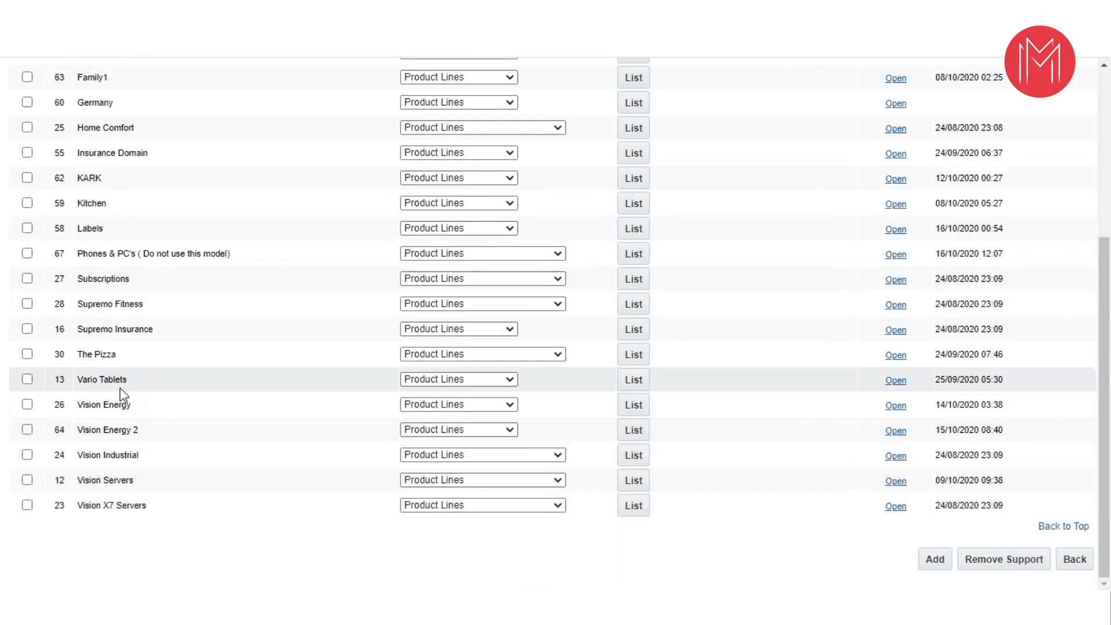
drag(141, 484, 86, 486)
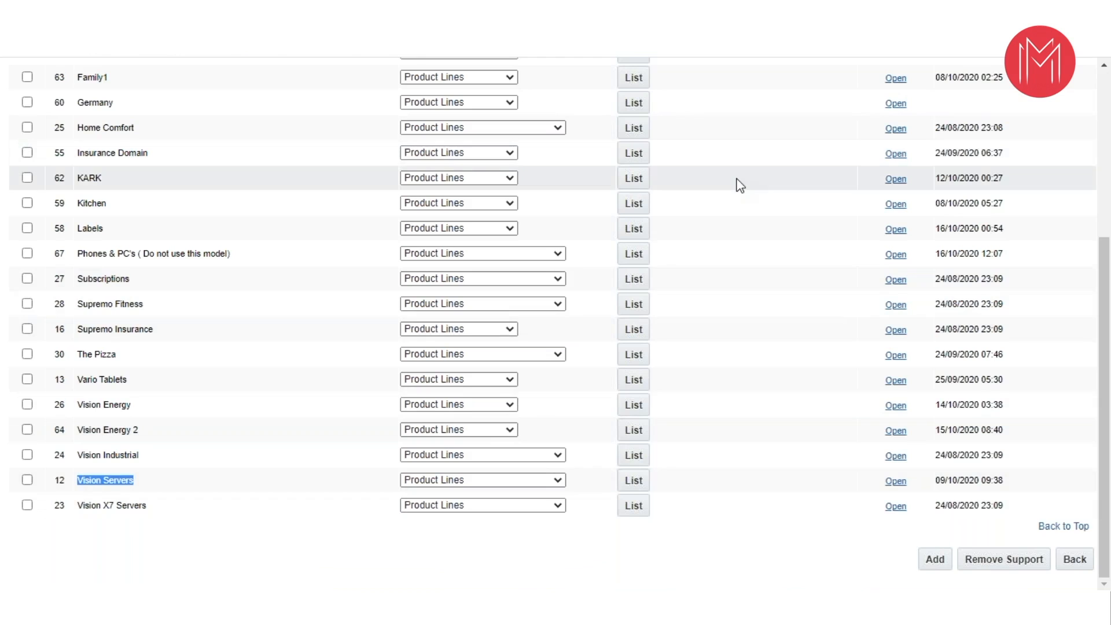
scroll(738, 181, up, 3)
scroll(738, 185, down, 3)
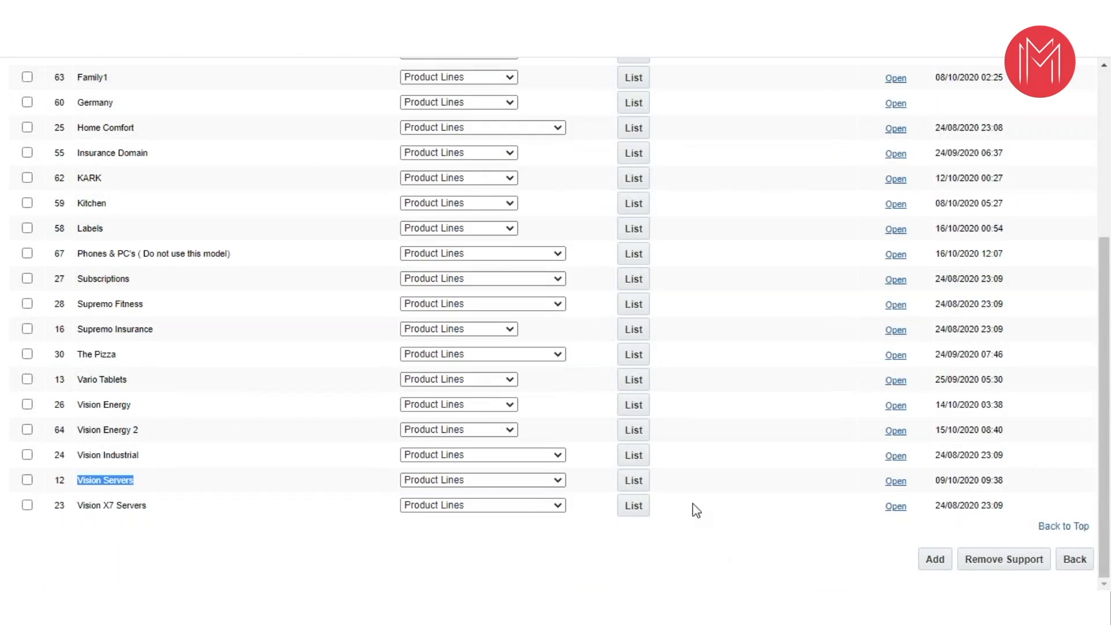
click(634, 481)
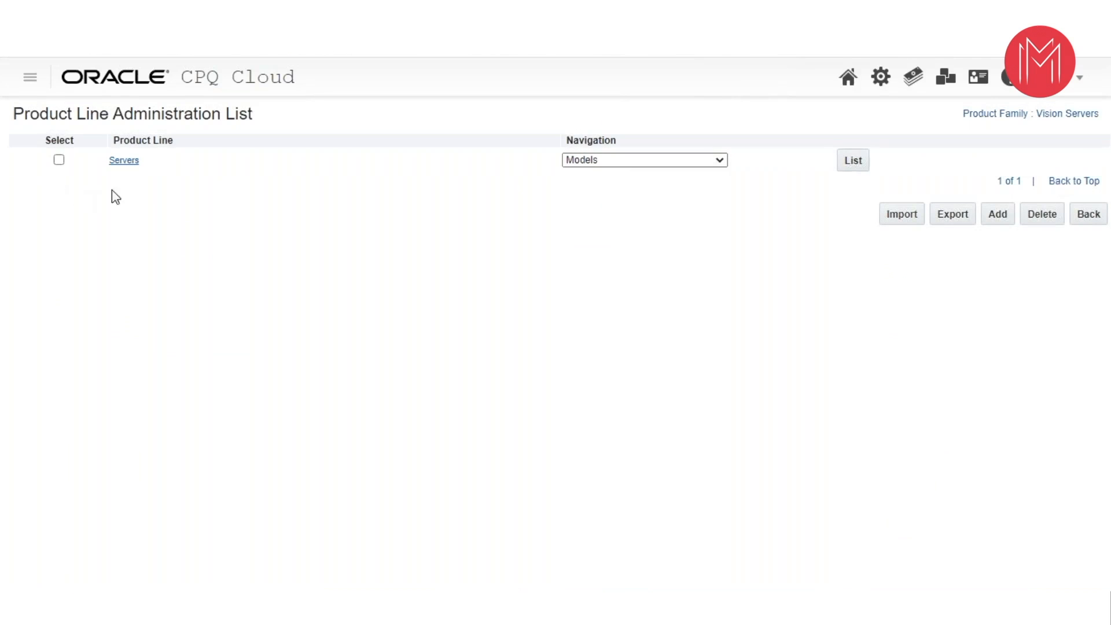
- List the models of the Servers product line
drag(183, 140, 114, 141)
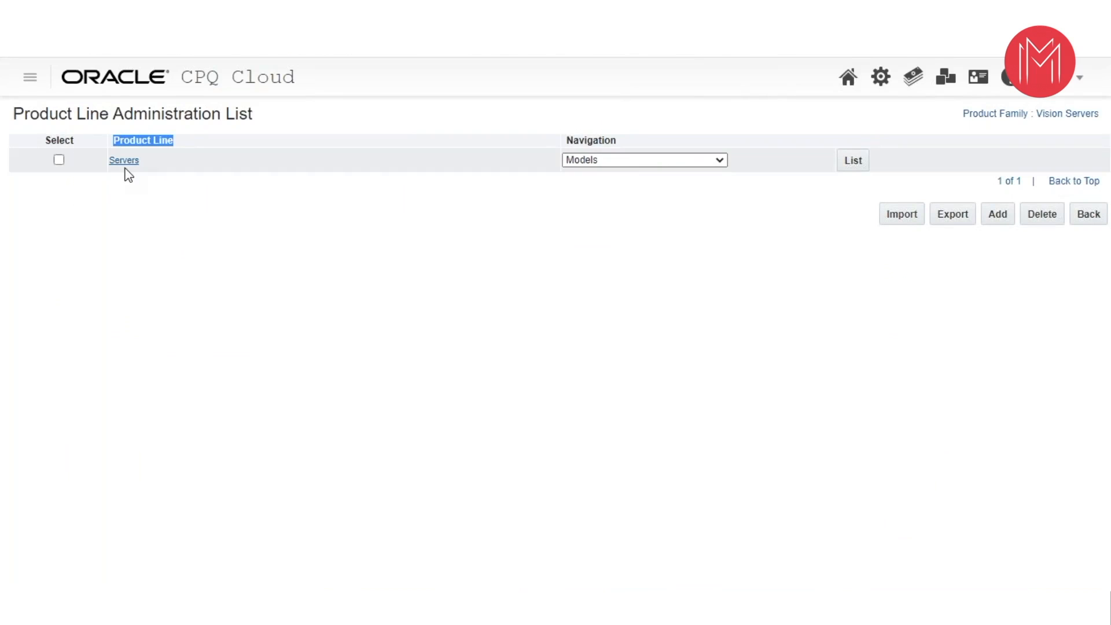
click(853, 162)
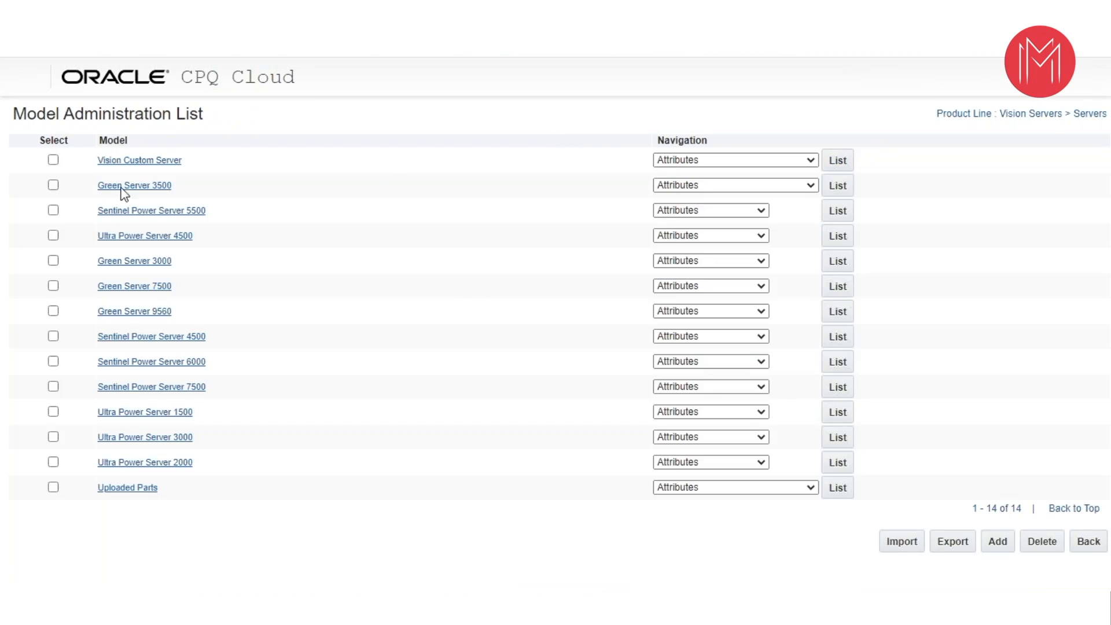
click(132, 78)
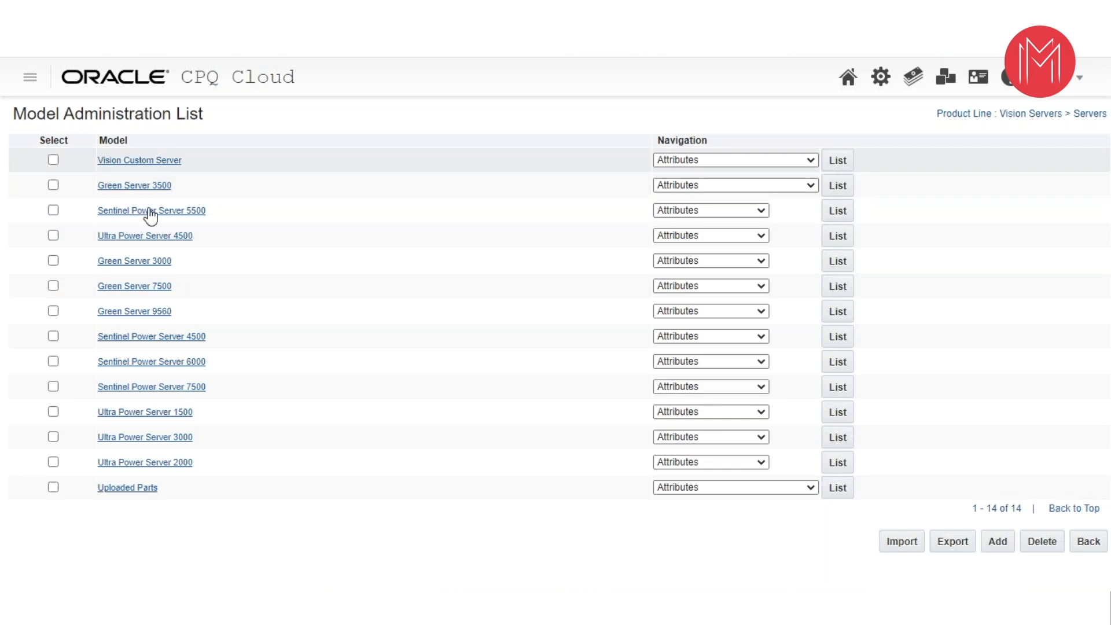
- List the attributes of the Vision Custom Server model, examine them down to the model-level ones, and return to the model list
click(811, 162)
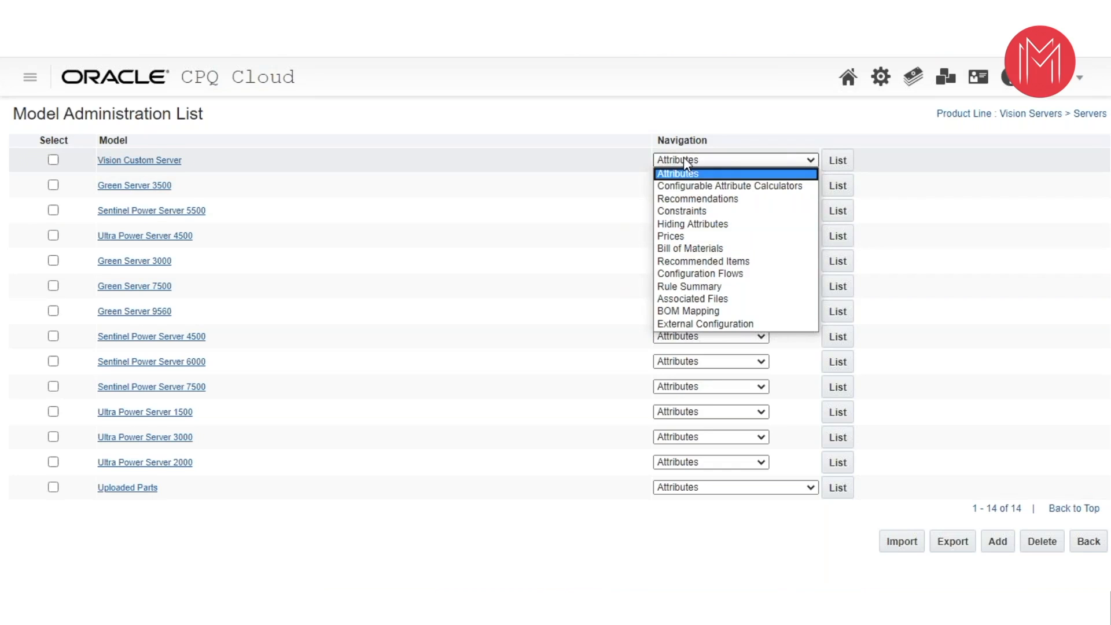
click(836, 164)
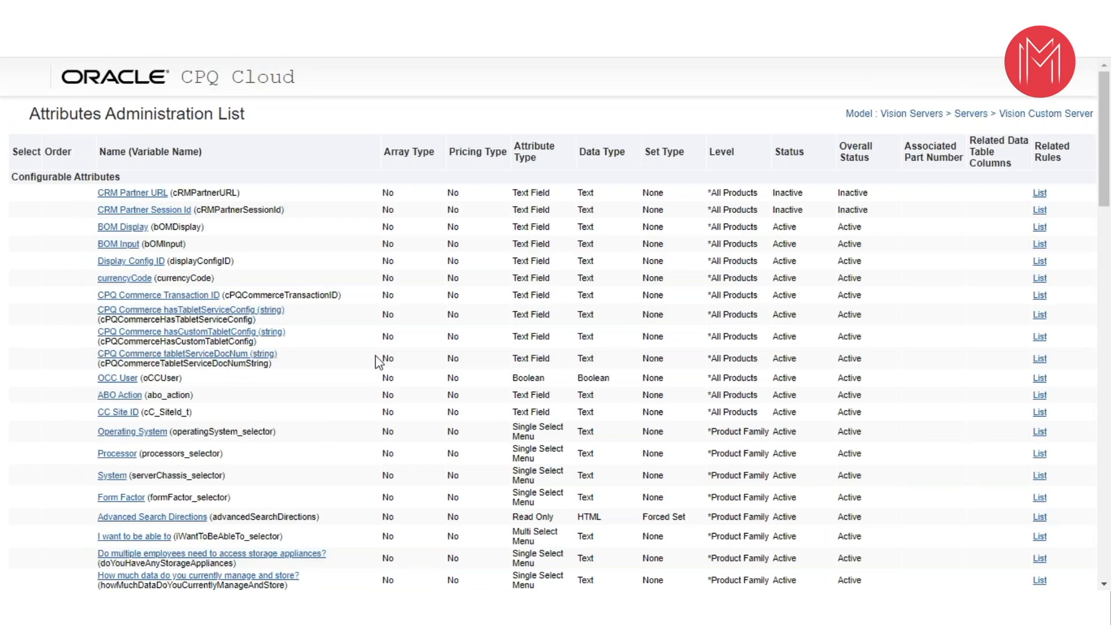
scroll(373, 363, down, 1)
scroll(349, 359, down, 10)
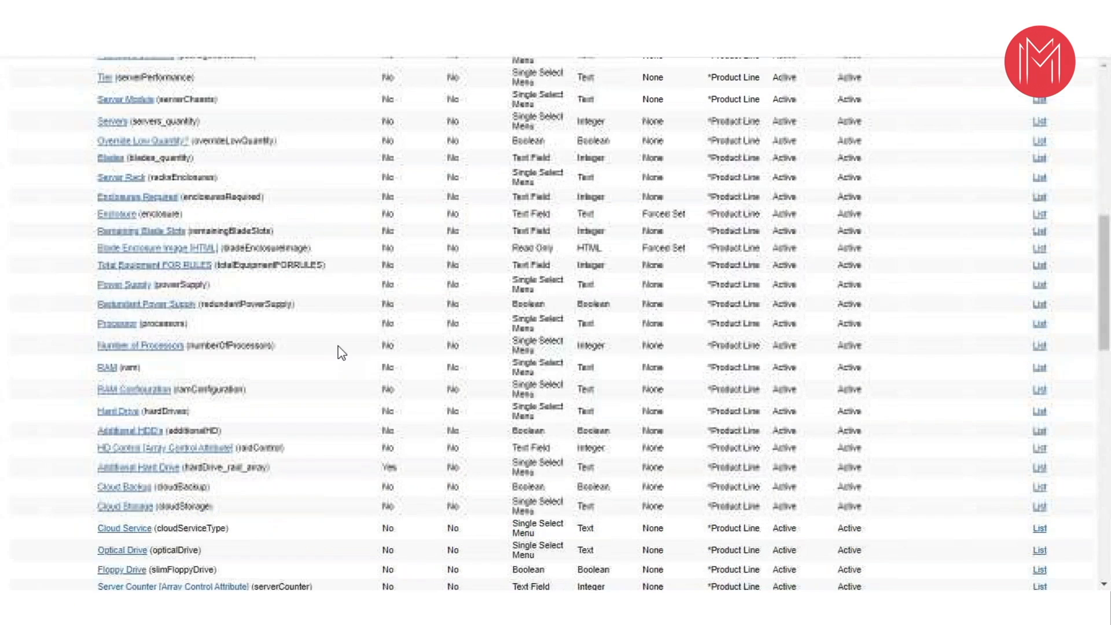
scroll(341, 344, down, 5)
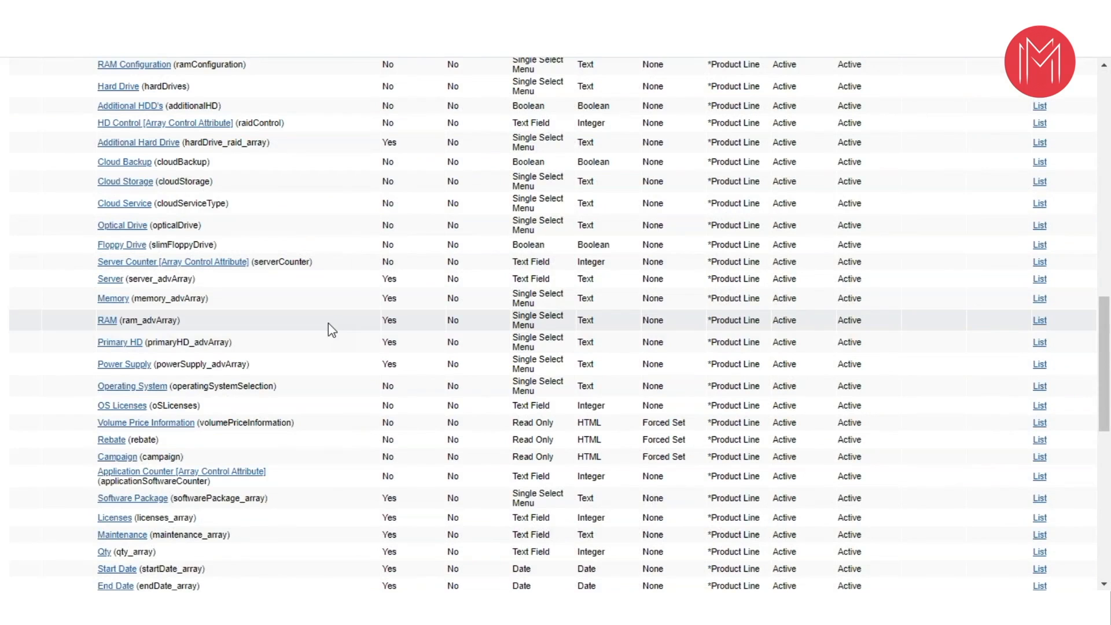
scroll(329, 327, down, 10)
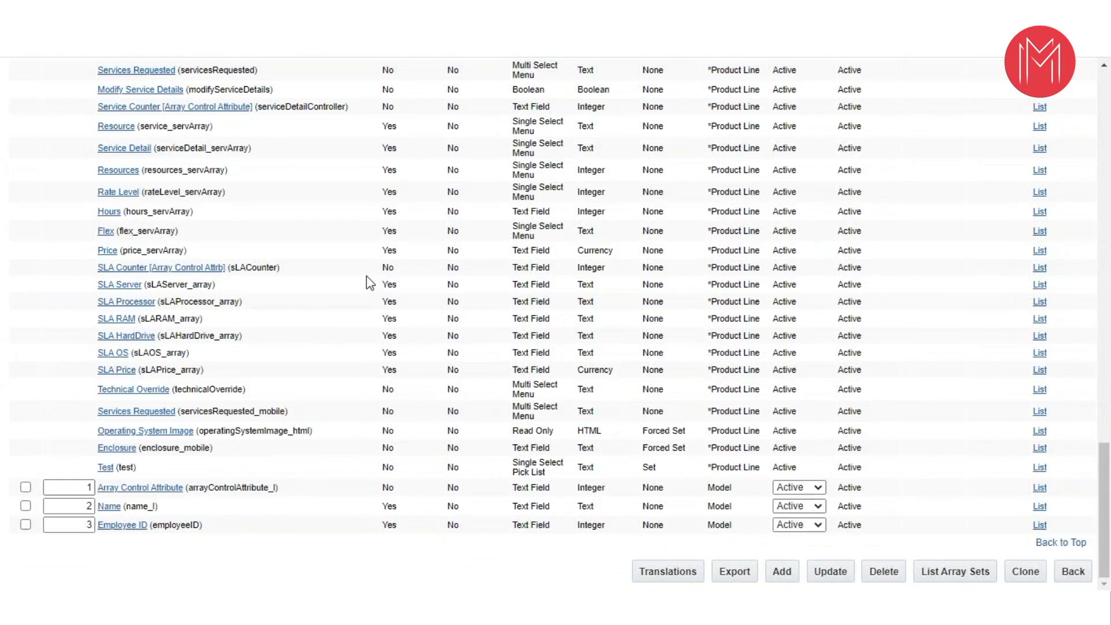
scroll(368, 281, up, 4)
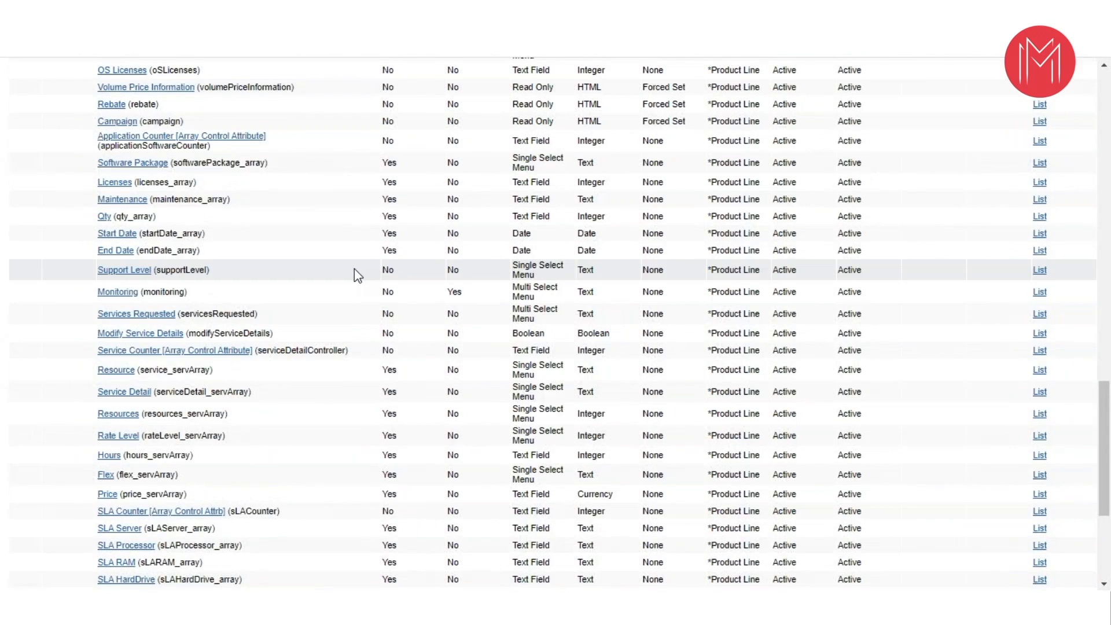
scroll(48, 114, down, 5)
scroll(35, 98, up, 8)
click(16, 44)
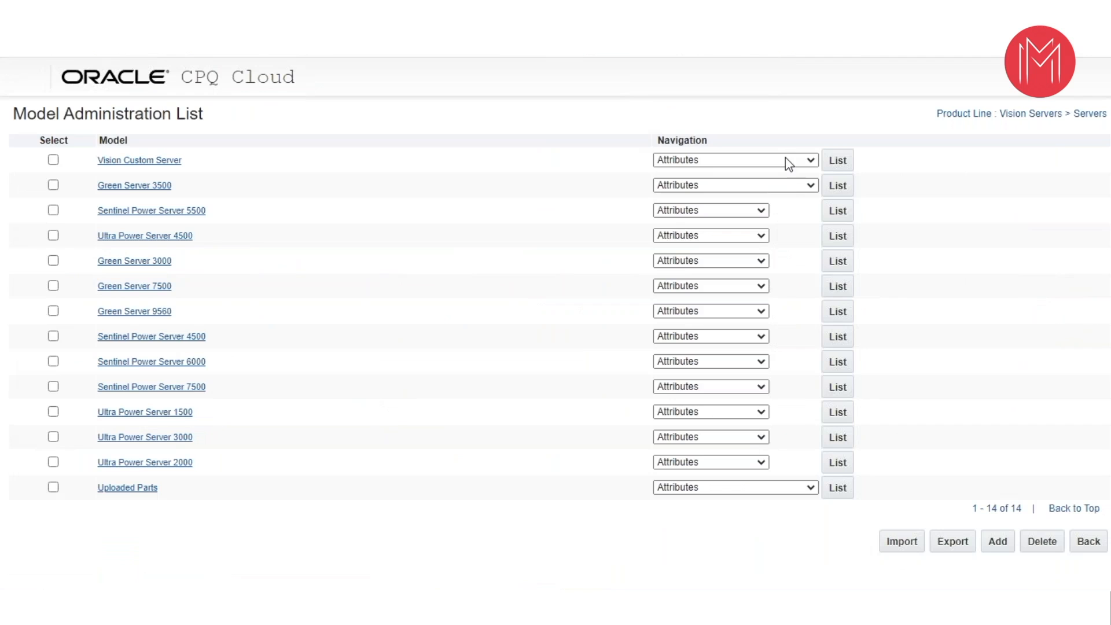
- View the recommendation rules of the Vision Custom Server model and return to the model list
click(785, 161)
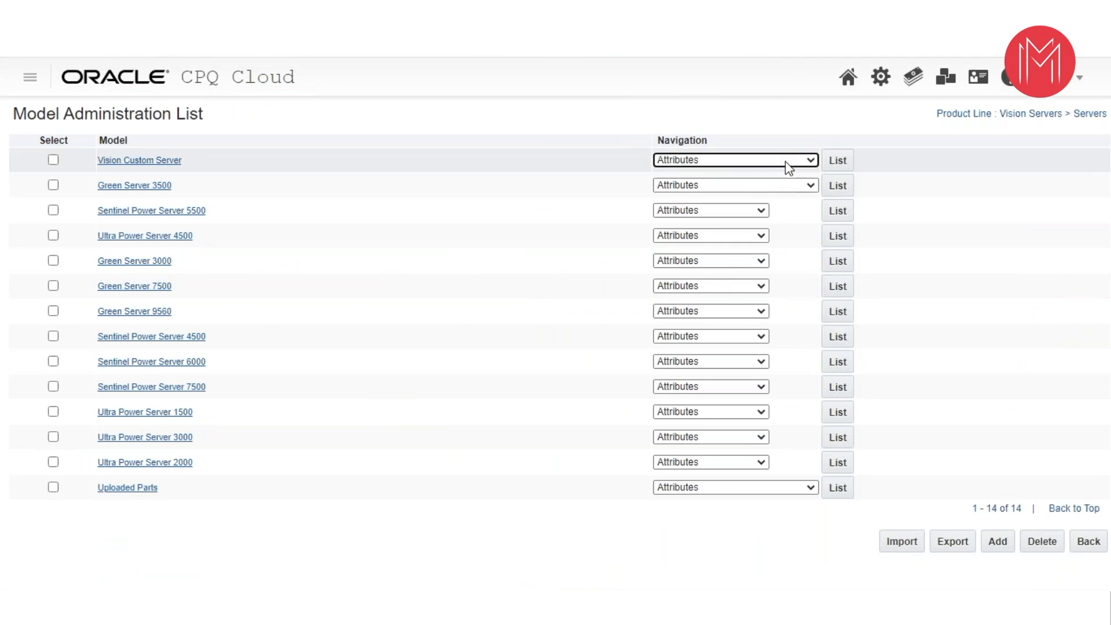
click(785, 162)
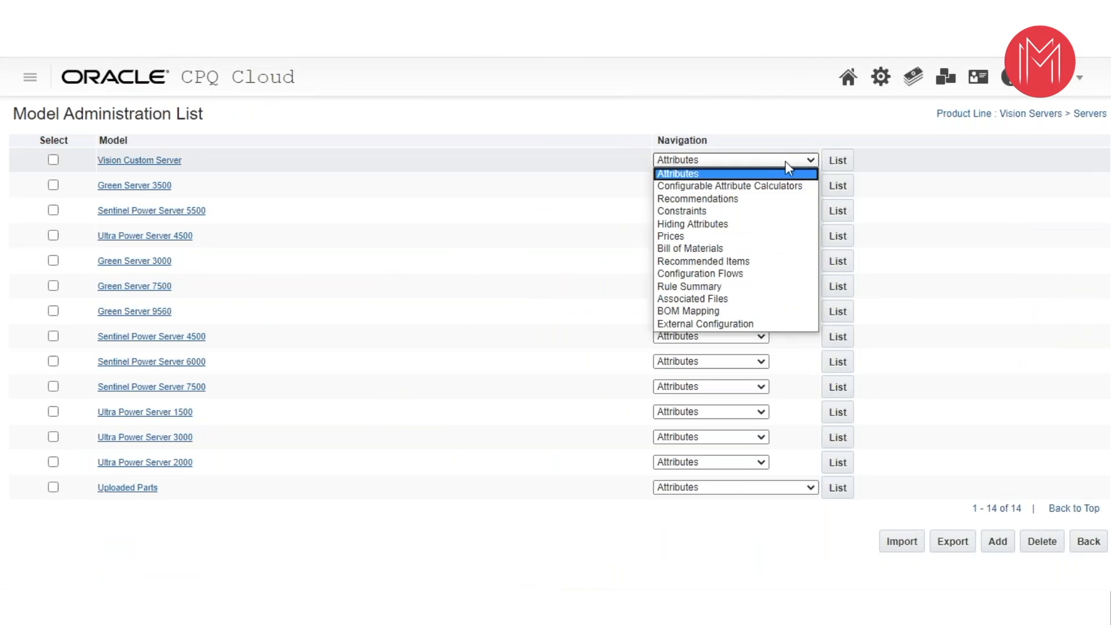
click(704, 199)
click(836, 159)
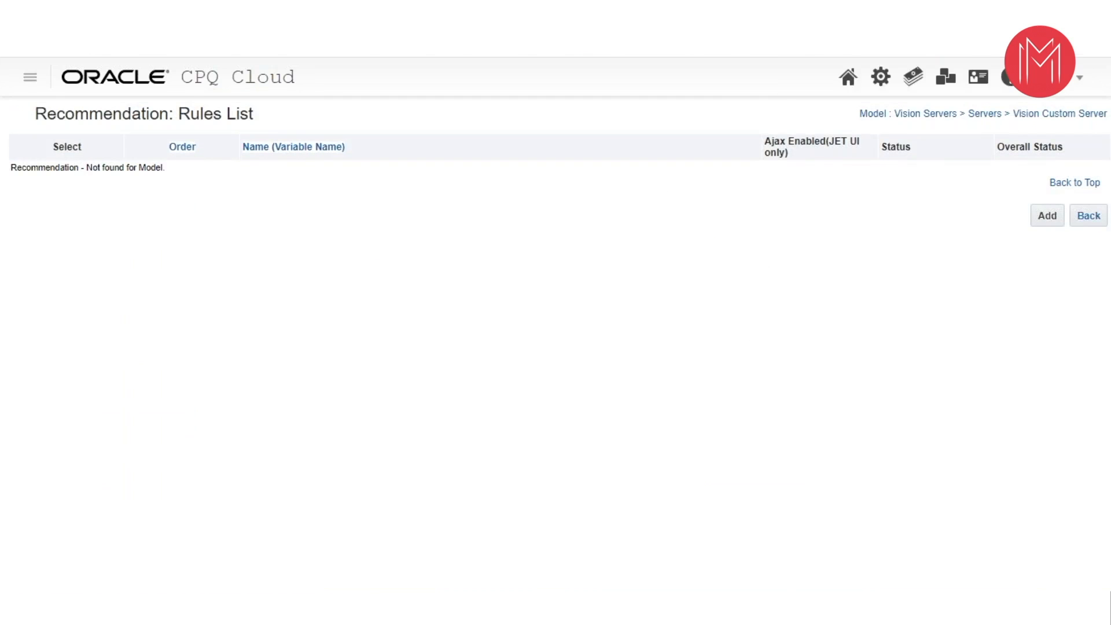
click(1089, 215)
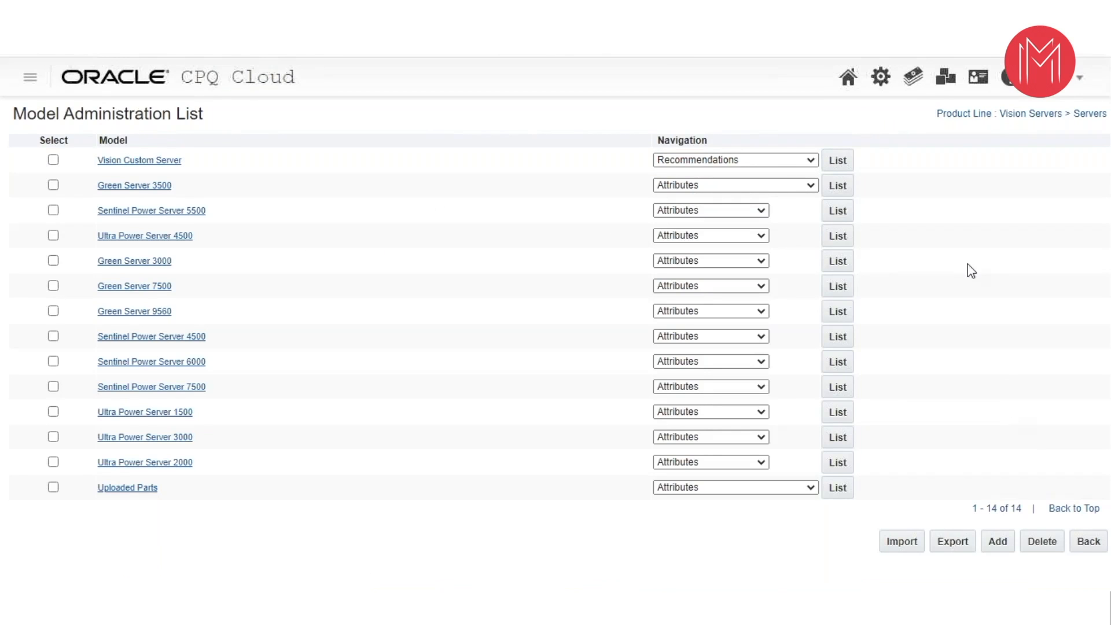
- Go back to the product line list and list the recommendation rules of the Servers product line
click(1082, 543)
click(725, 160)
click(647, 157)
click(637, 221)
click(852, 161)
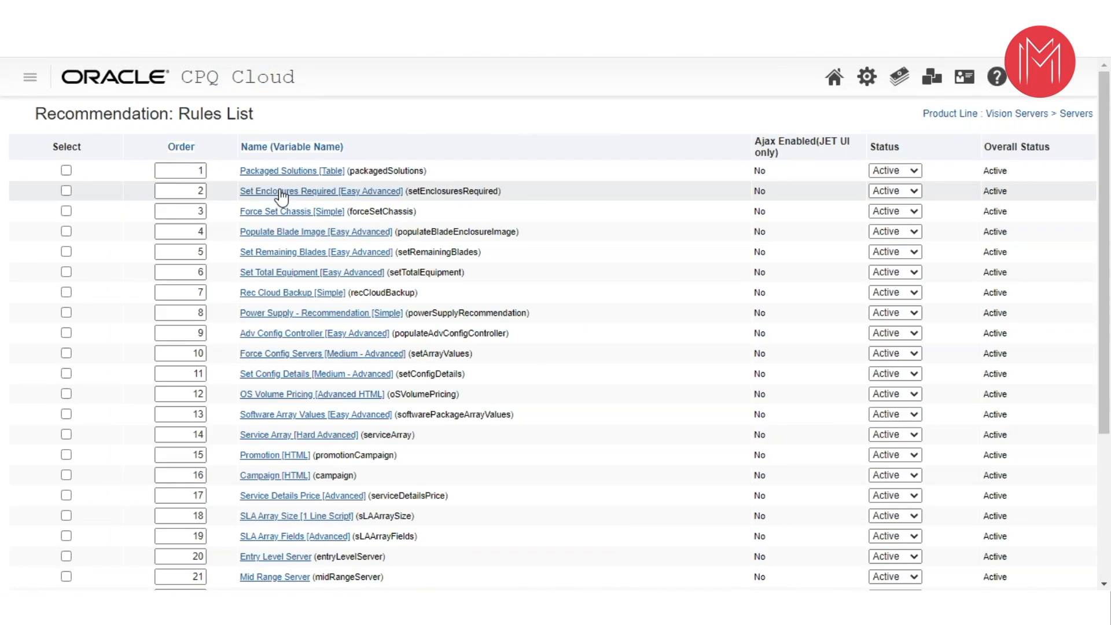
- Open the Set Enclosures Required [Easy Advanced] rule, examine the BML function for Enclosures Required, and close the function editor
click(281, 193)
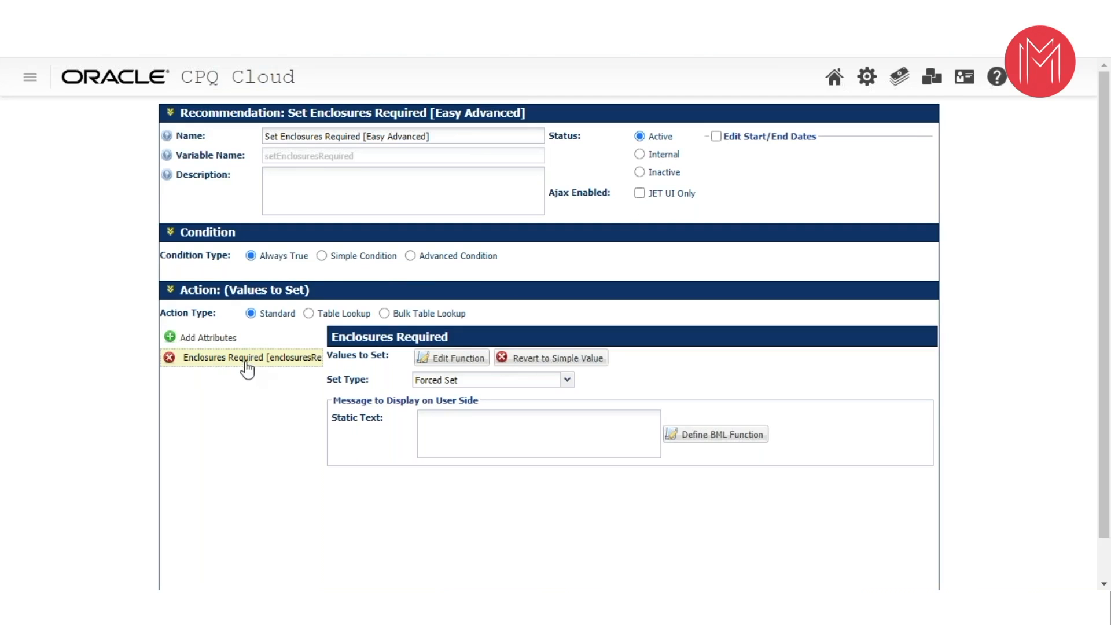
click(444, 359)
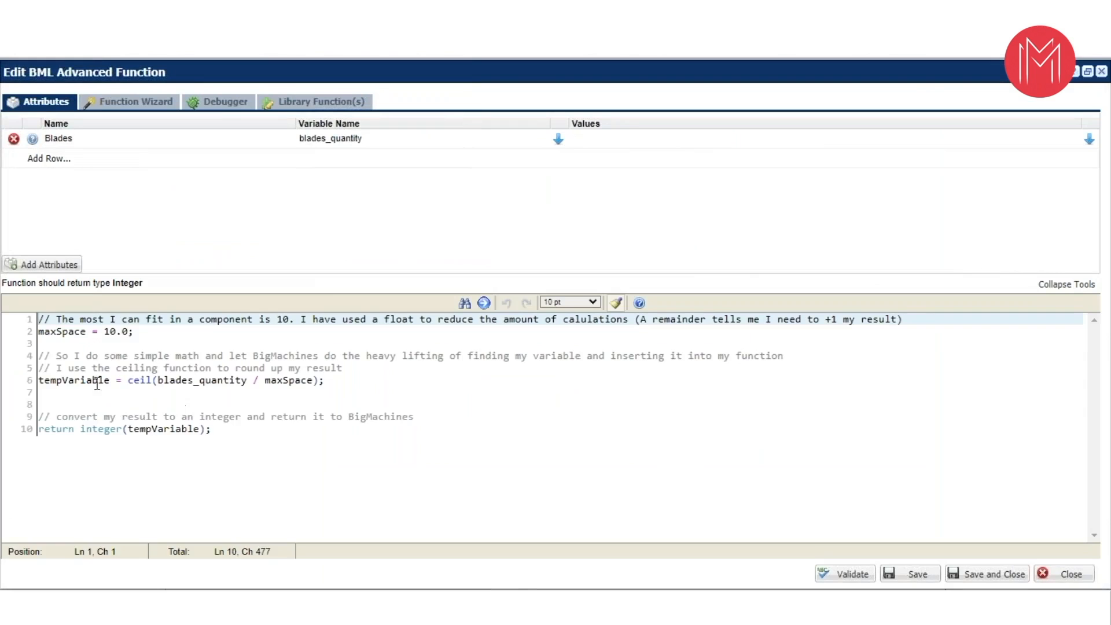
triple_click(104, 331)
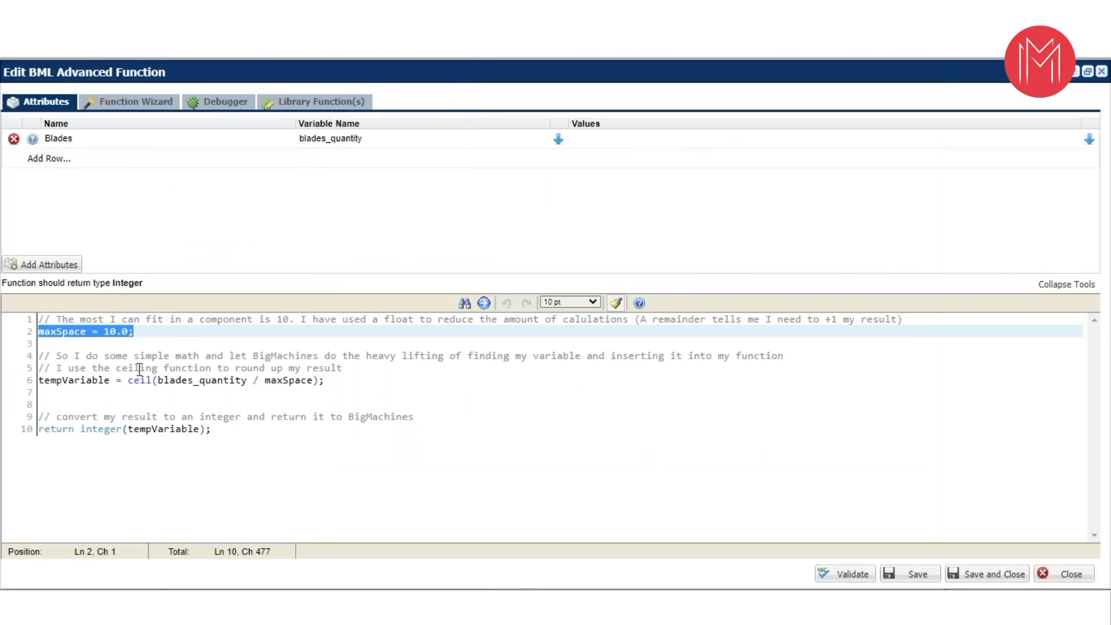
drag(298, 392, 51, 367)
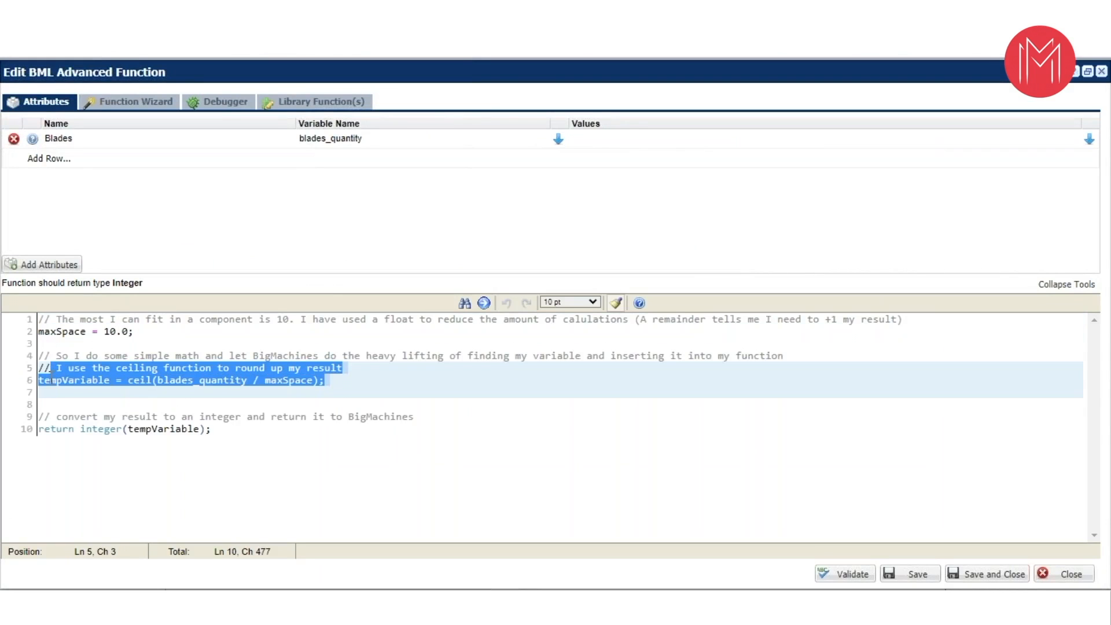
drag(212, 428, 44, 428)
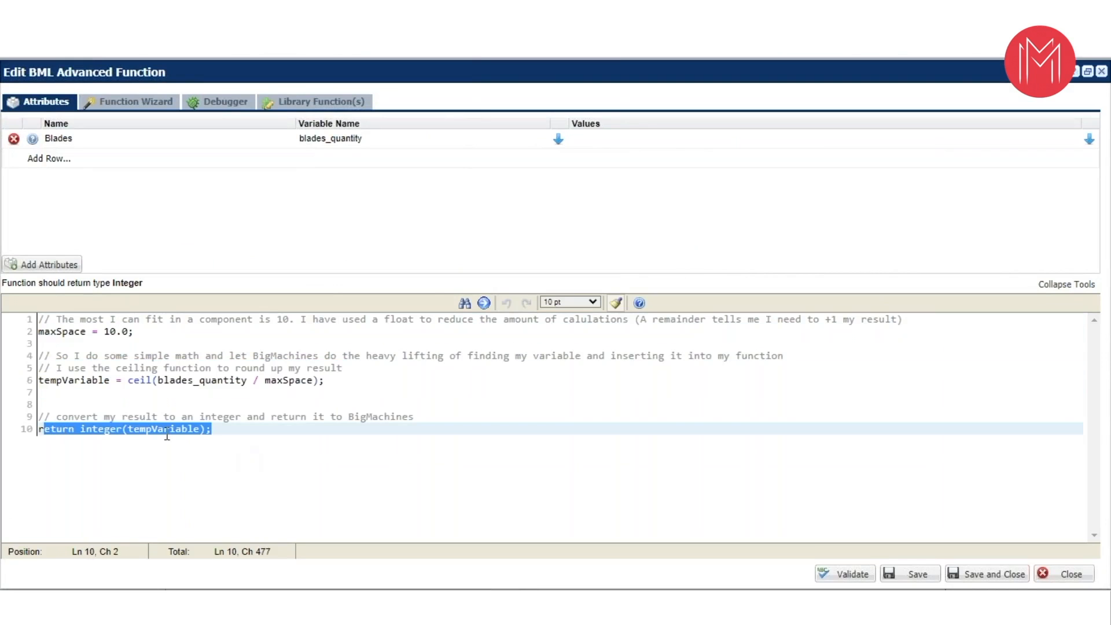
click(1064, 574)
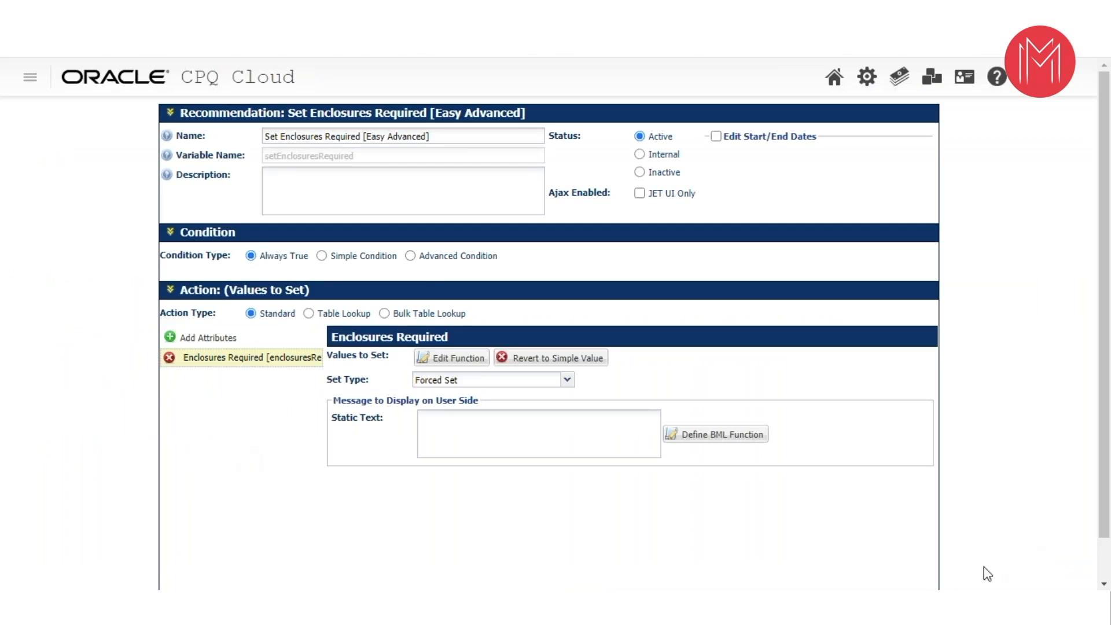
- Leave the rule unsaved, look through the remaining recommendation rules, and return to the product line list
scroll(1037, 377, down, 1)
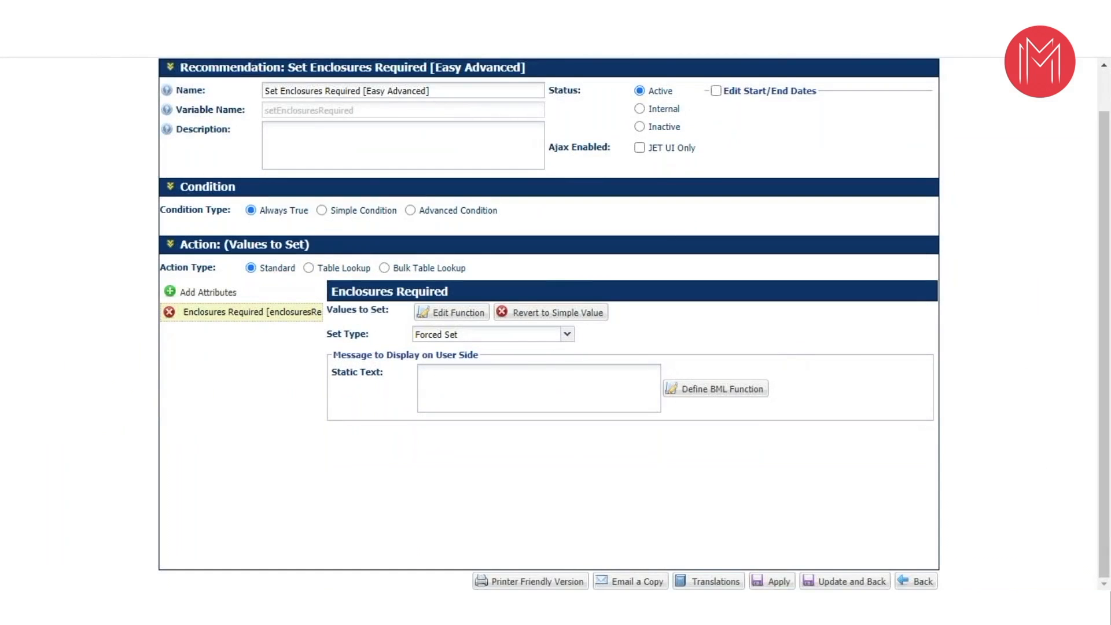
click(922, 582)
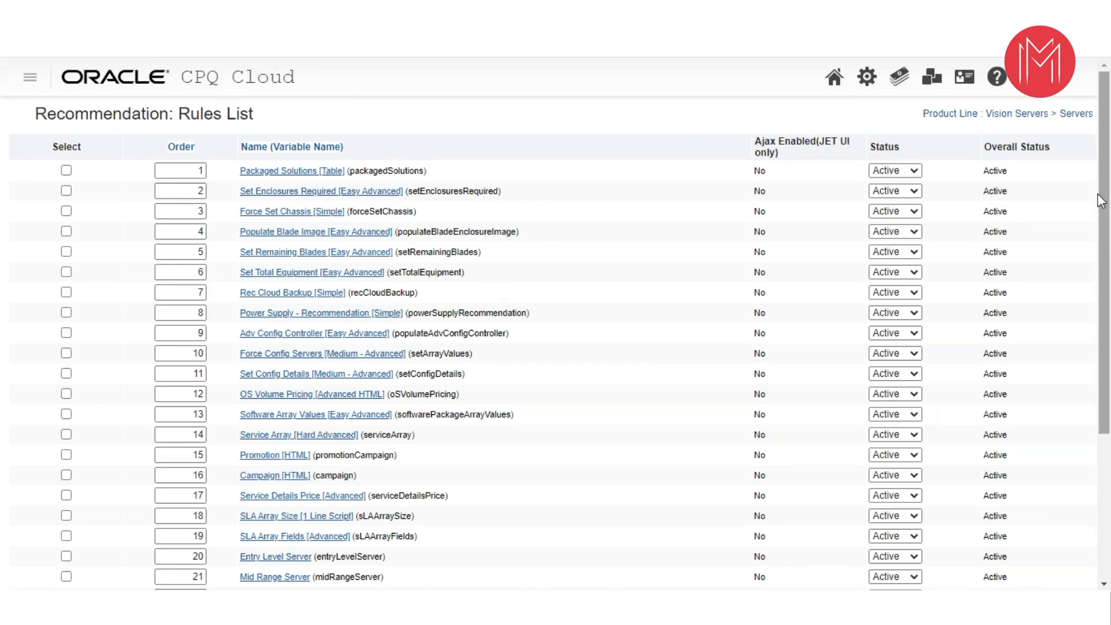
scroll(1091, 347, down, 4)
scroll(1088, 342, down, 1)
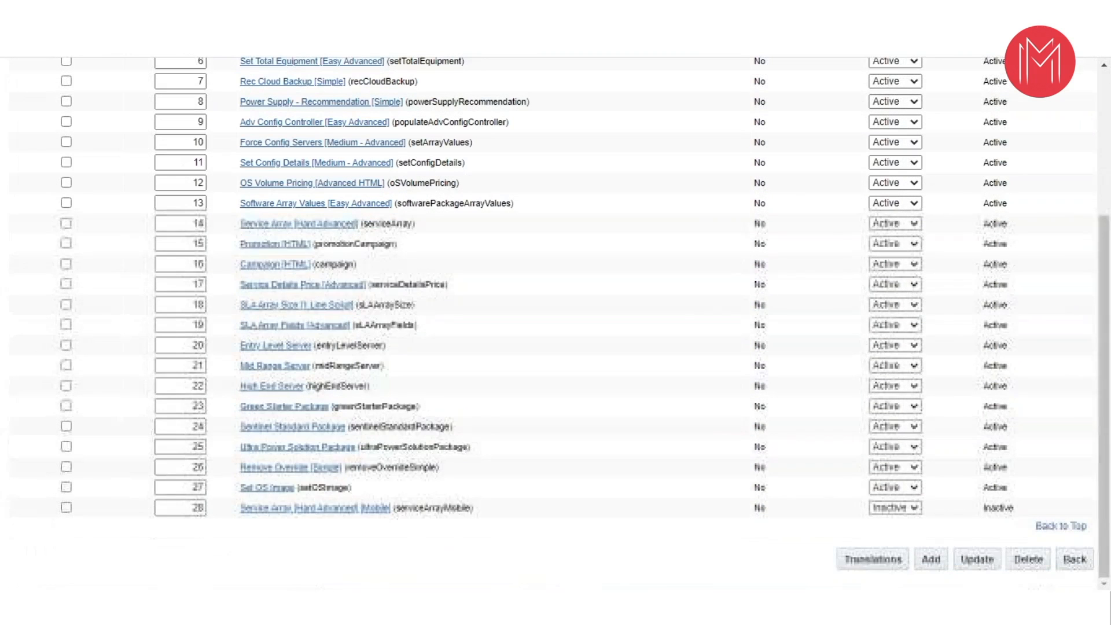
click(1074, 559)
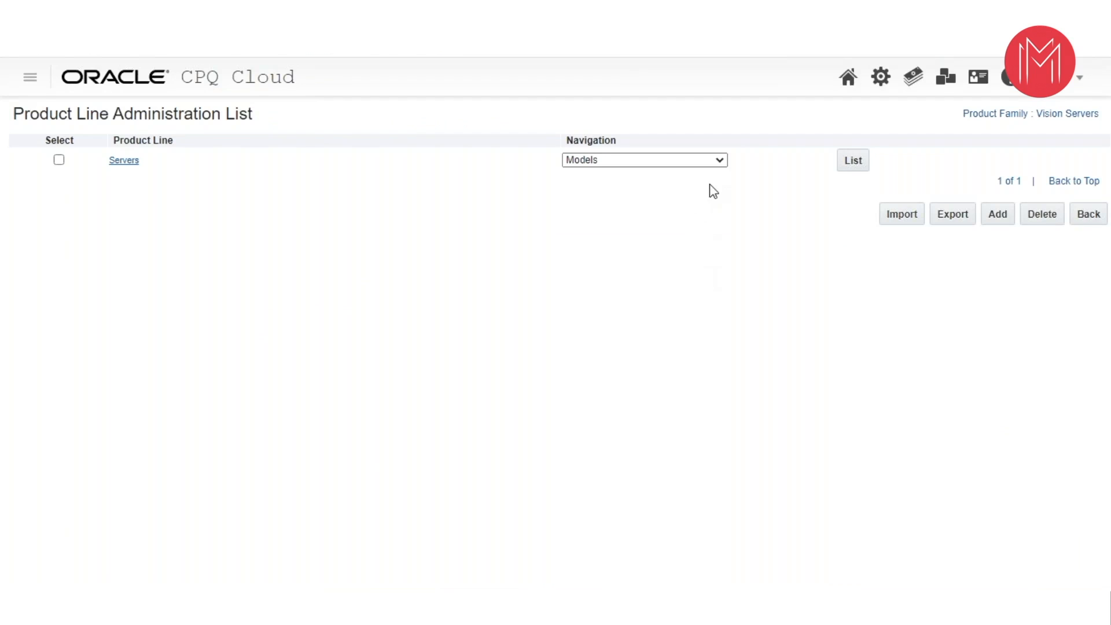
- Examine the navigation options of the Servers product line, including Prices, Bill of Materials, Configuration Flows and Associated Files
click(715, 162)
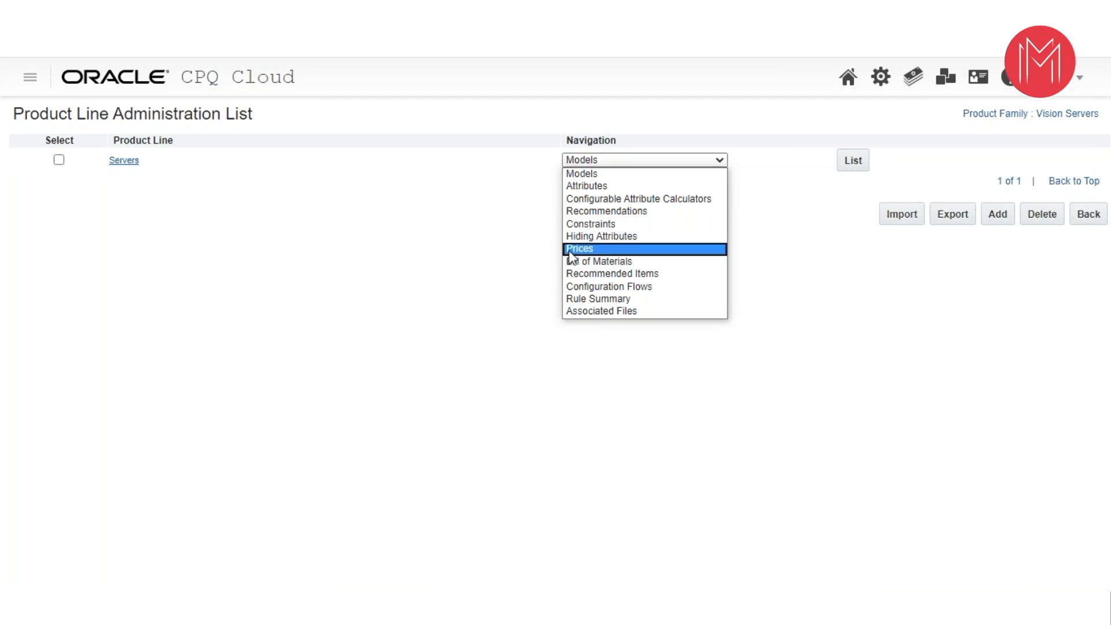
click(815, 320)
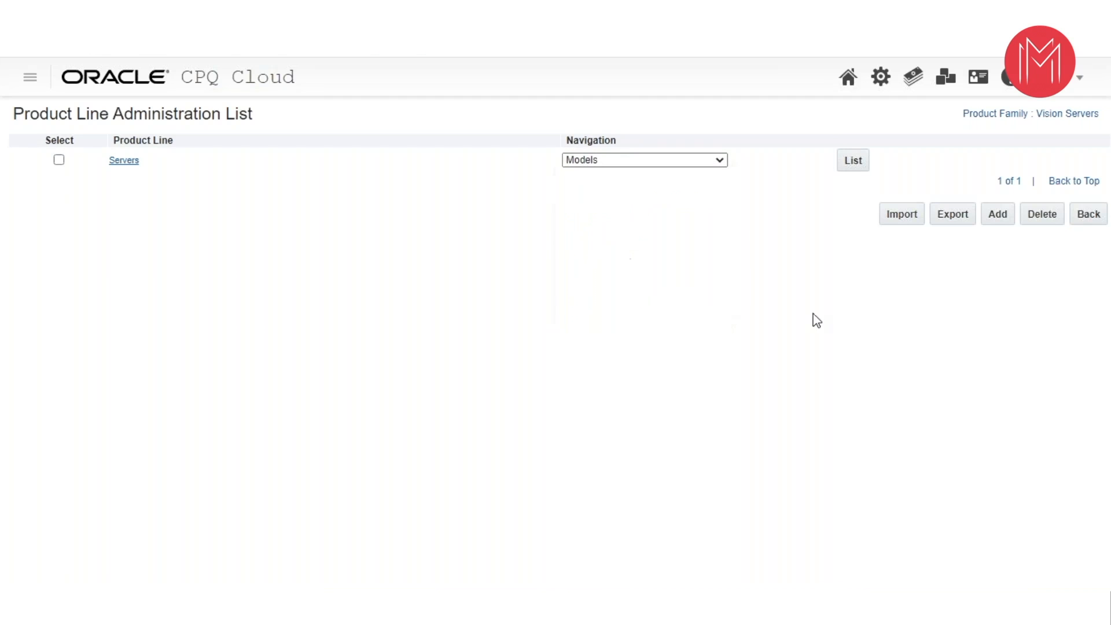
click(703, 162)
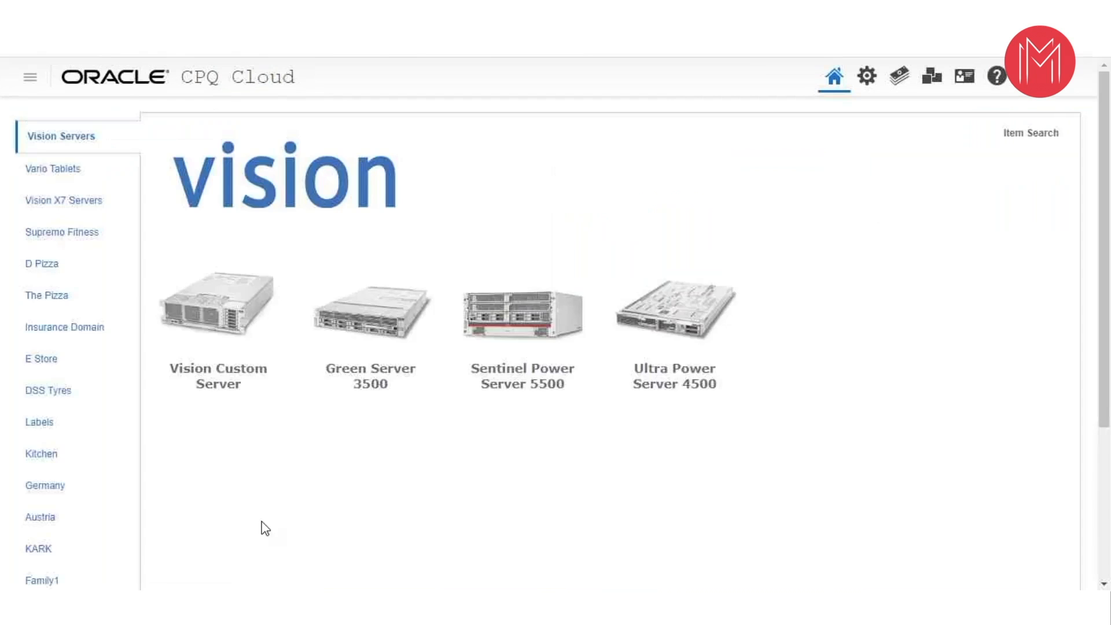
click(267, 376)
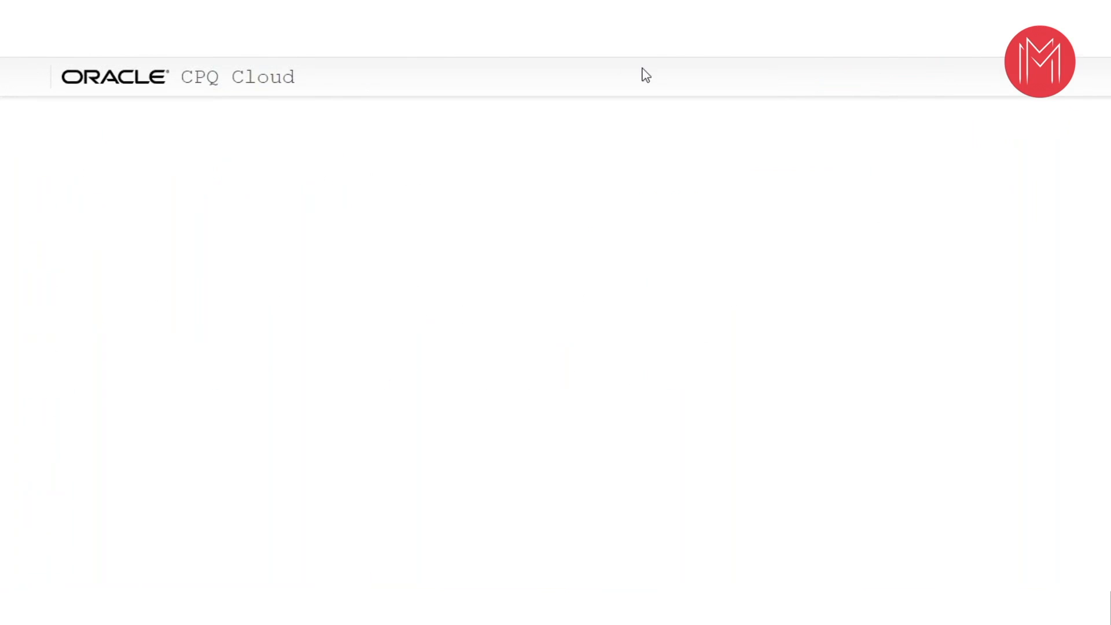
click(644, 160)
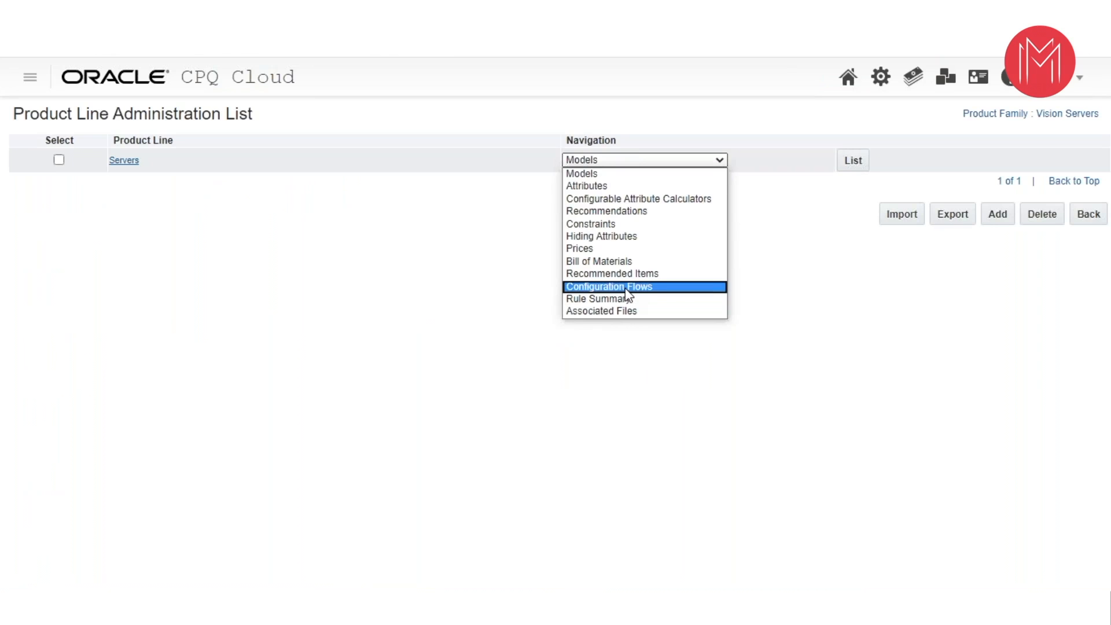
click(255, 85)
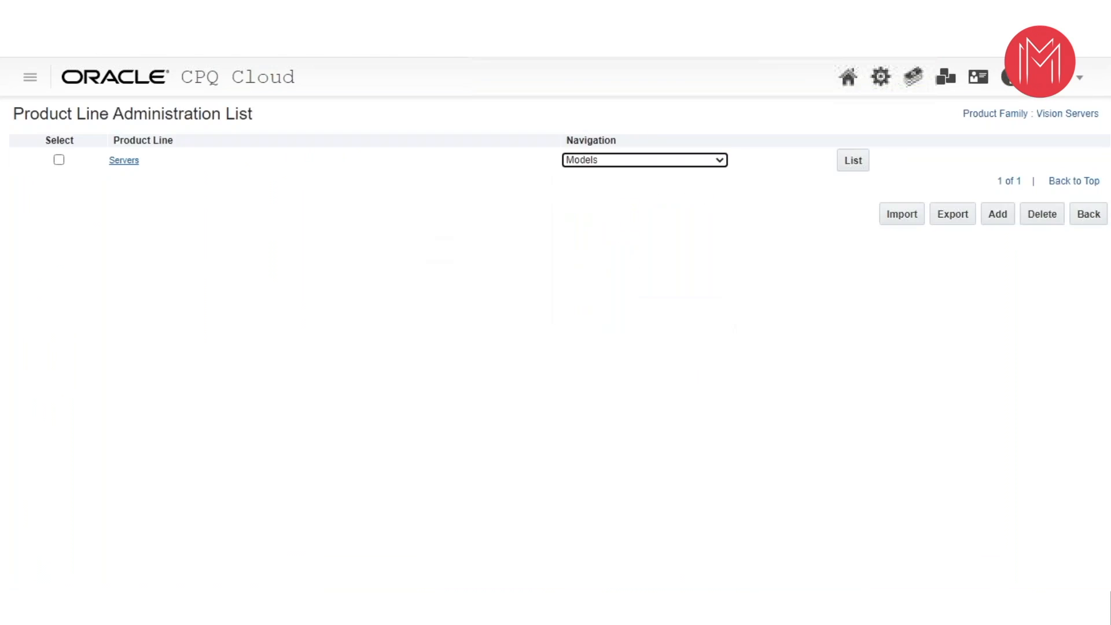
click(706, 159)
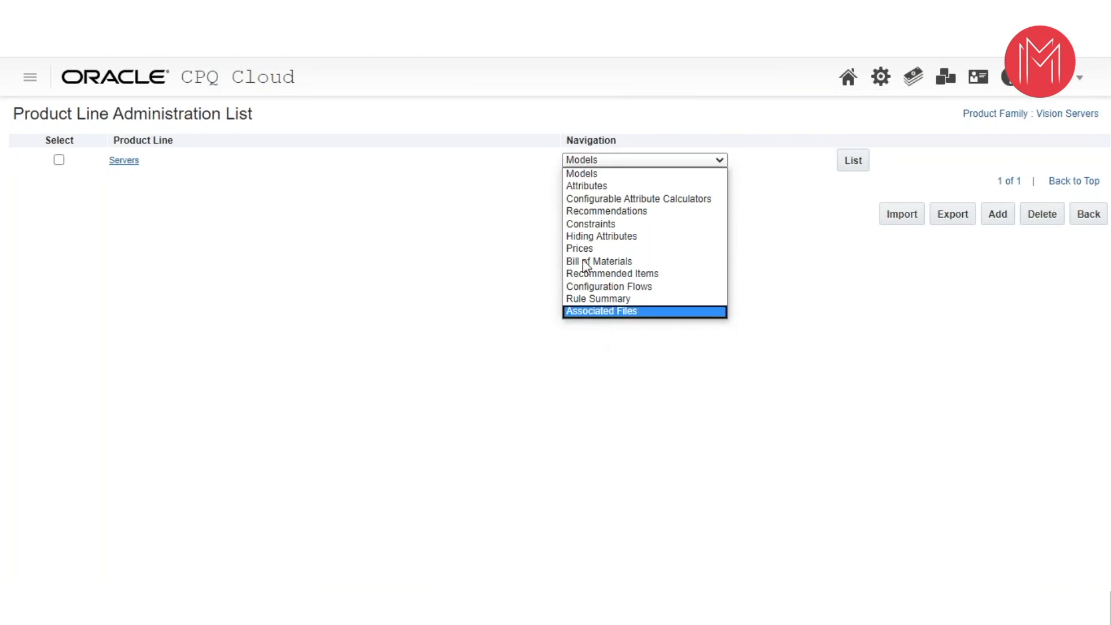
click(400, 79)
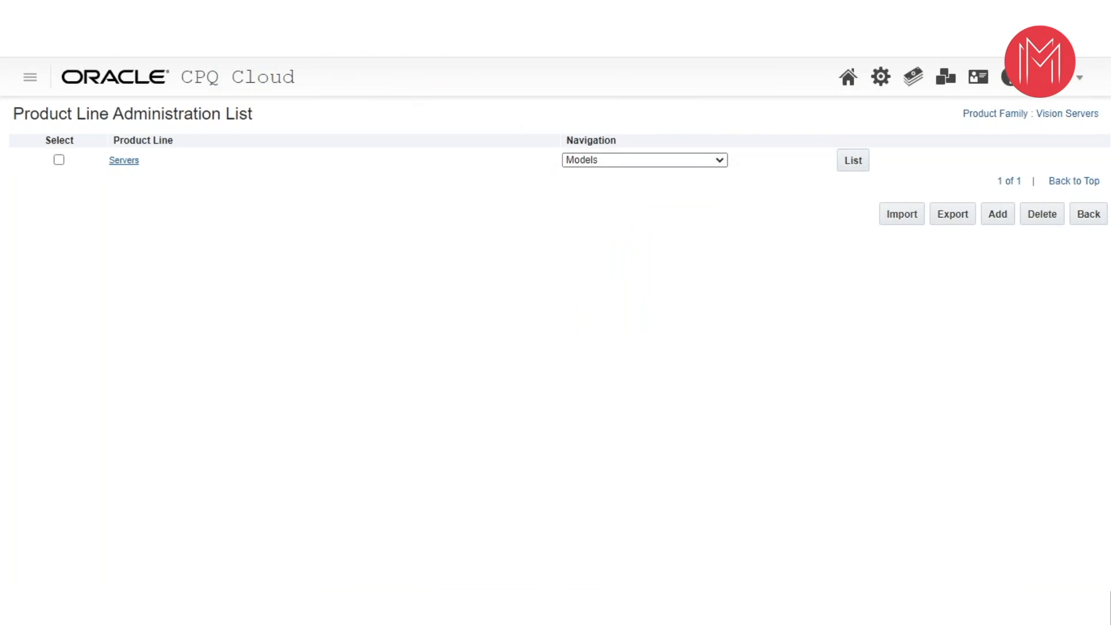
- Switch to the Model Configuration page with the mandatory and recommended parts
click(312, 11)
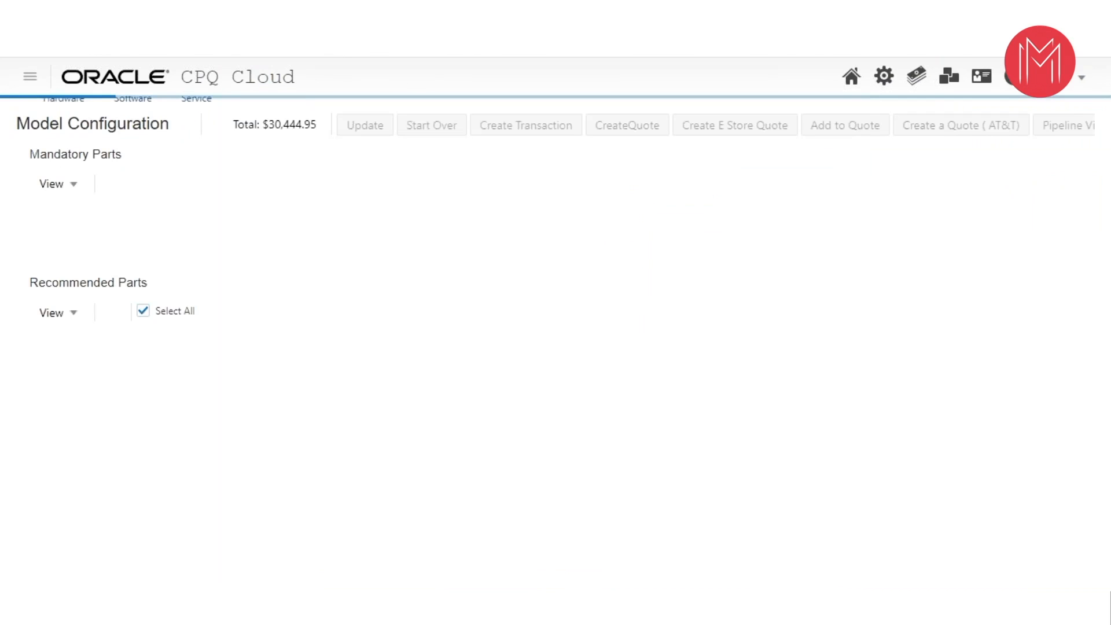